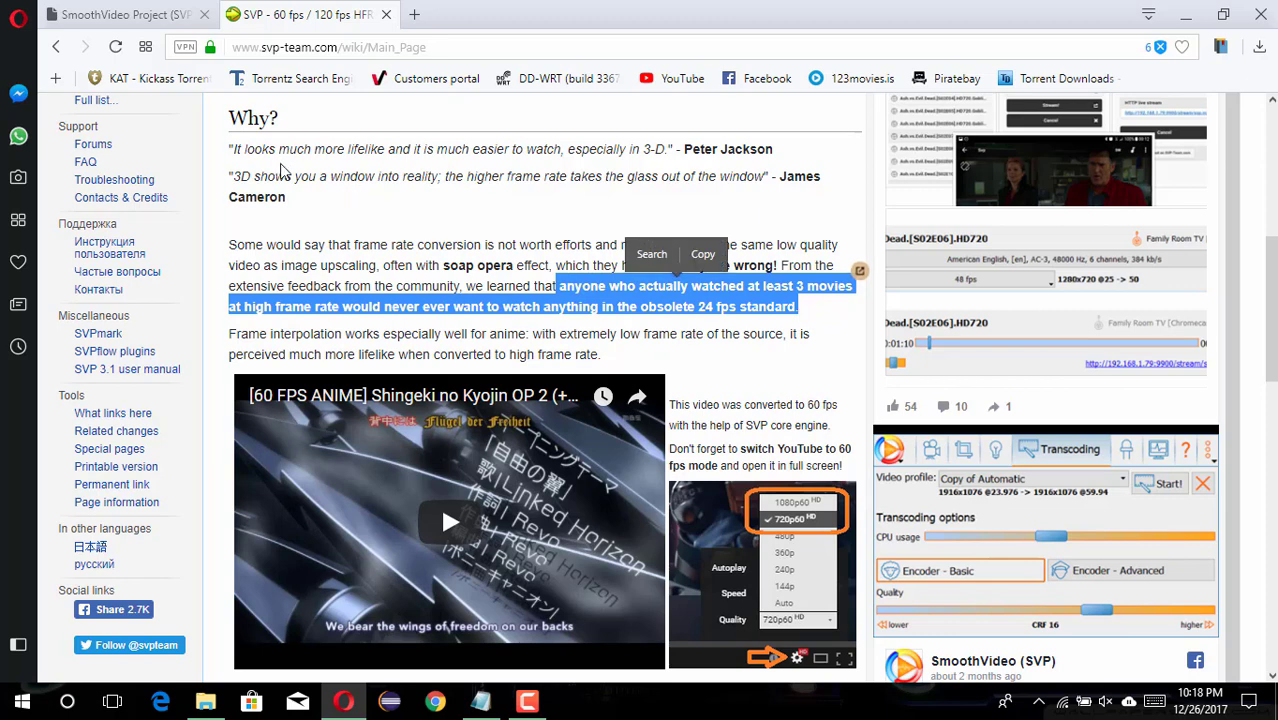
Open the Google Drive download link on the SmoothVideo Project (SVP) Pro page
click(318, 260)
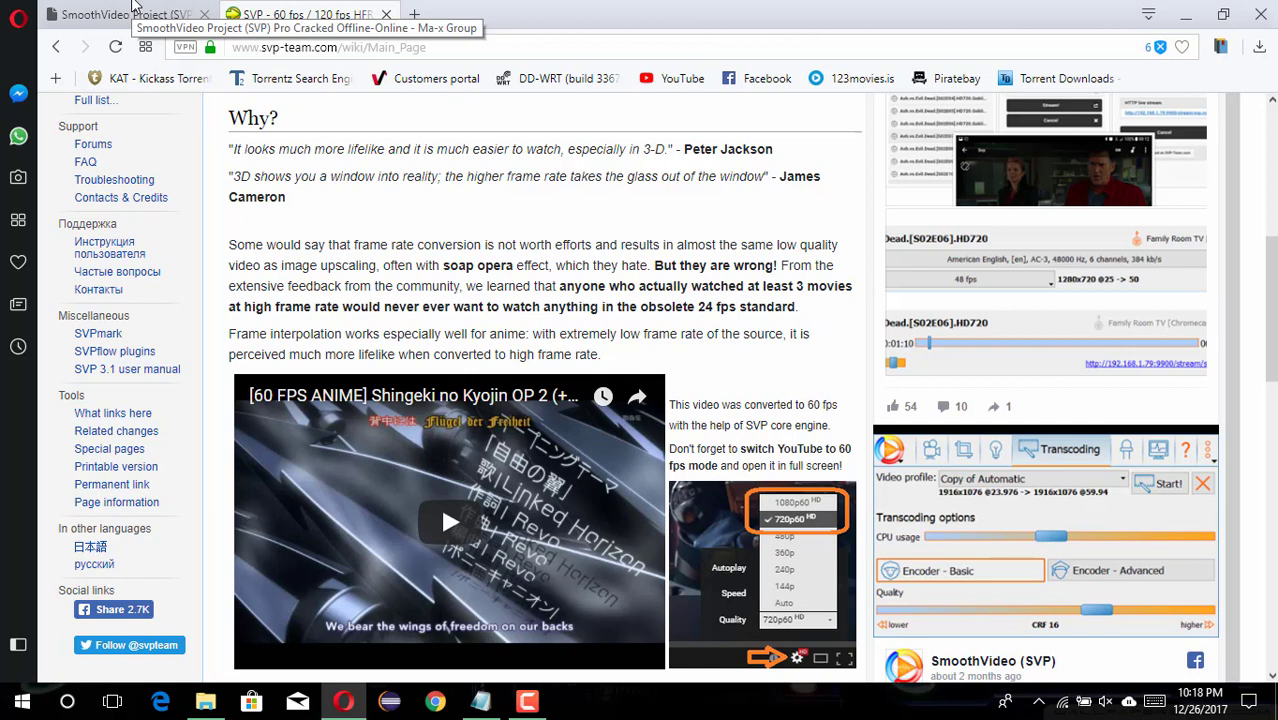
click(133, 13)
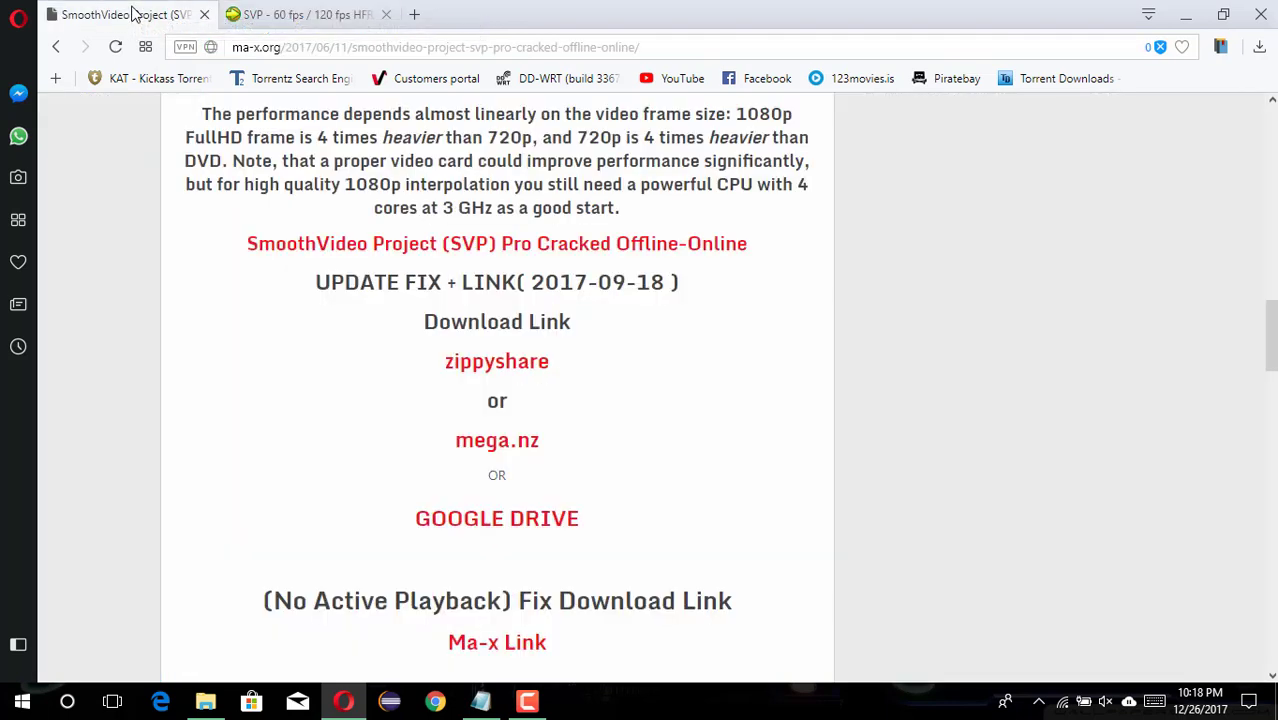
scroll(449, 453, down, 1)
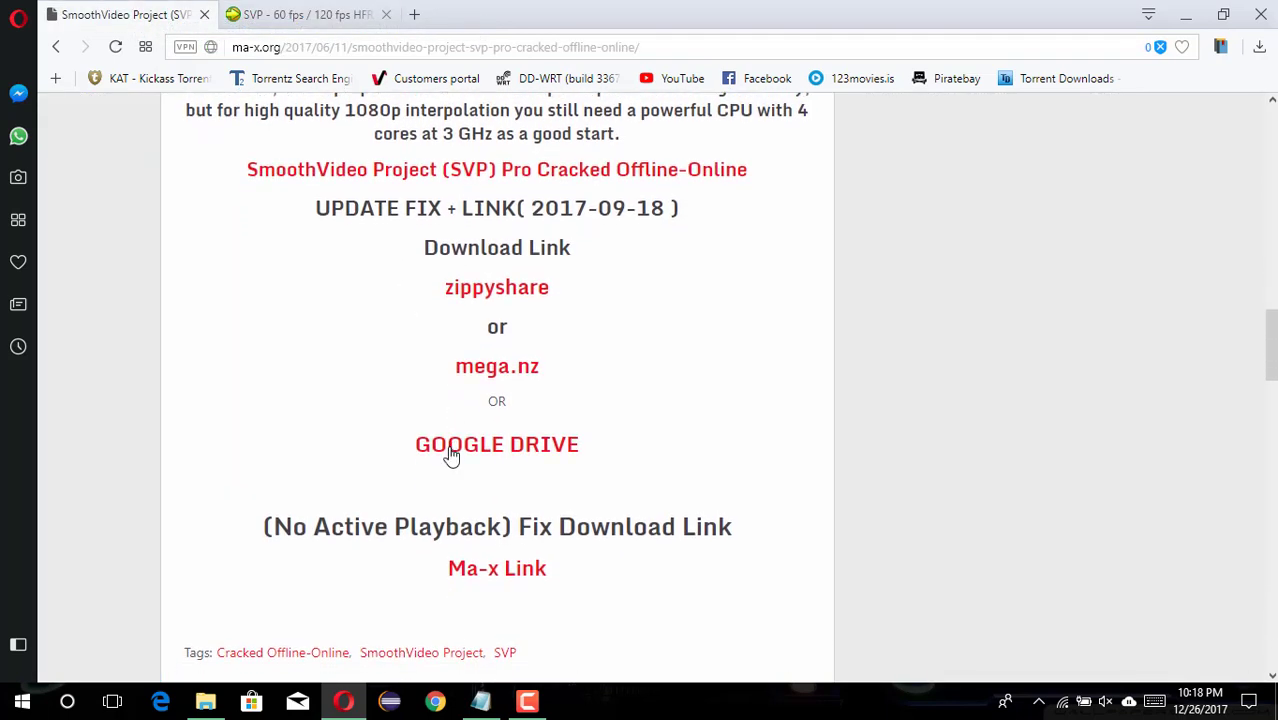
drag(394, 451, 631, 456)
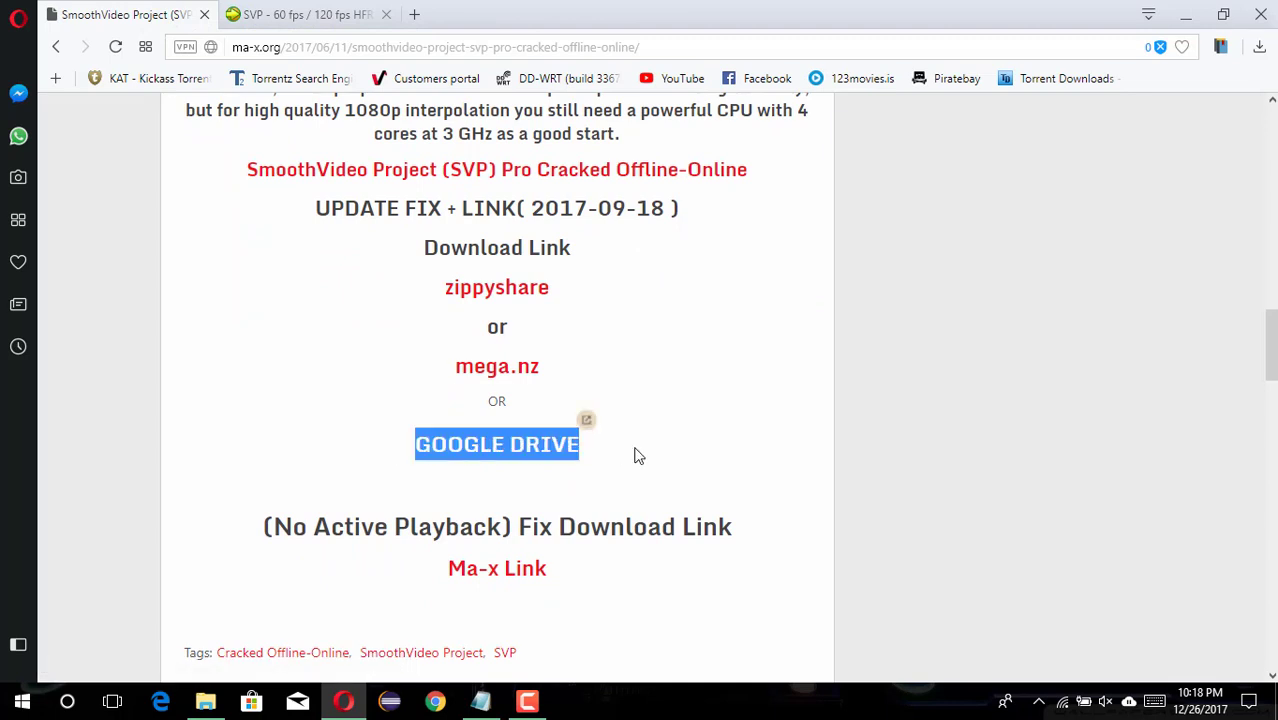
click(684, 457)
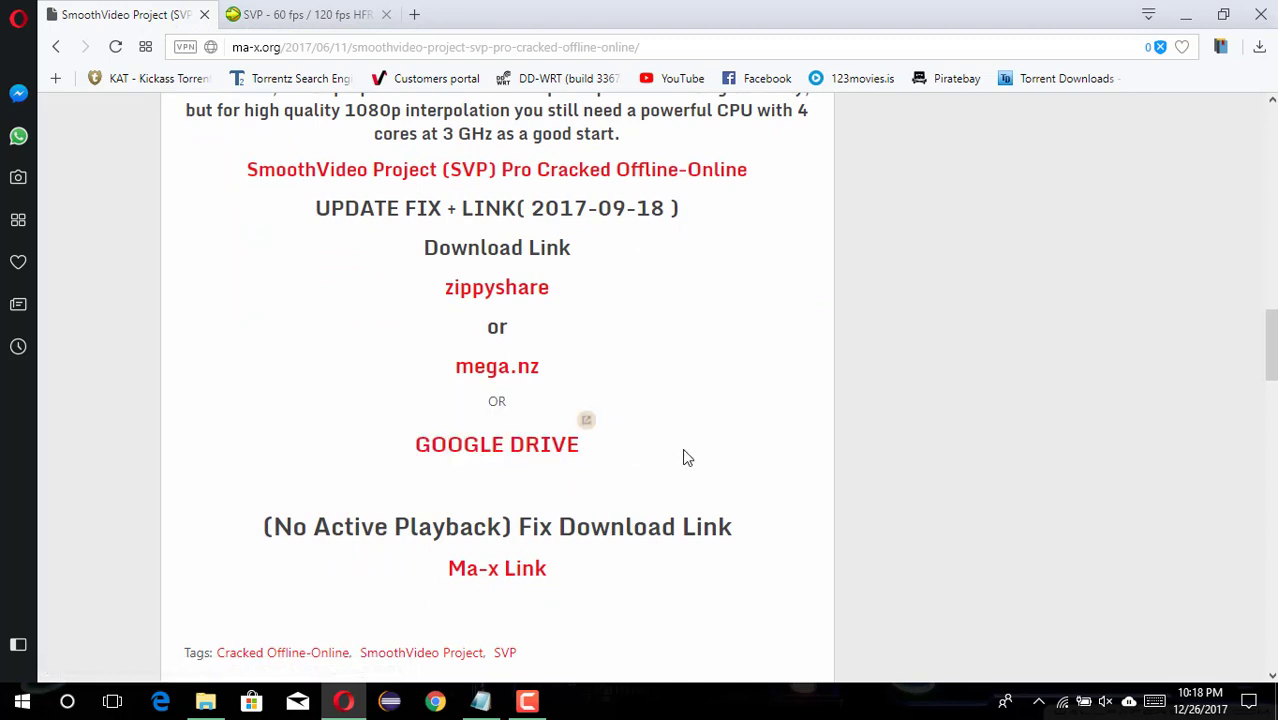
click(555, 458)
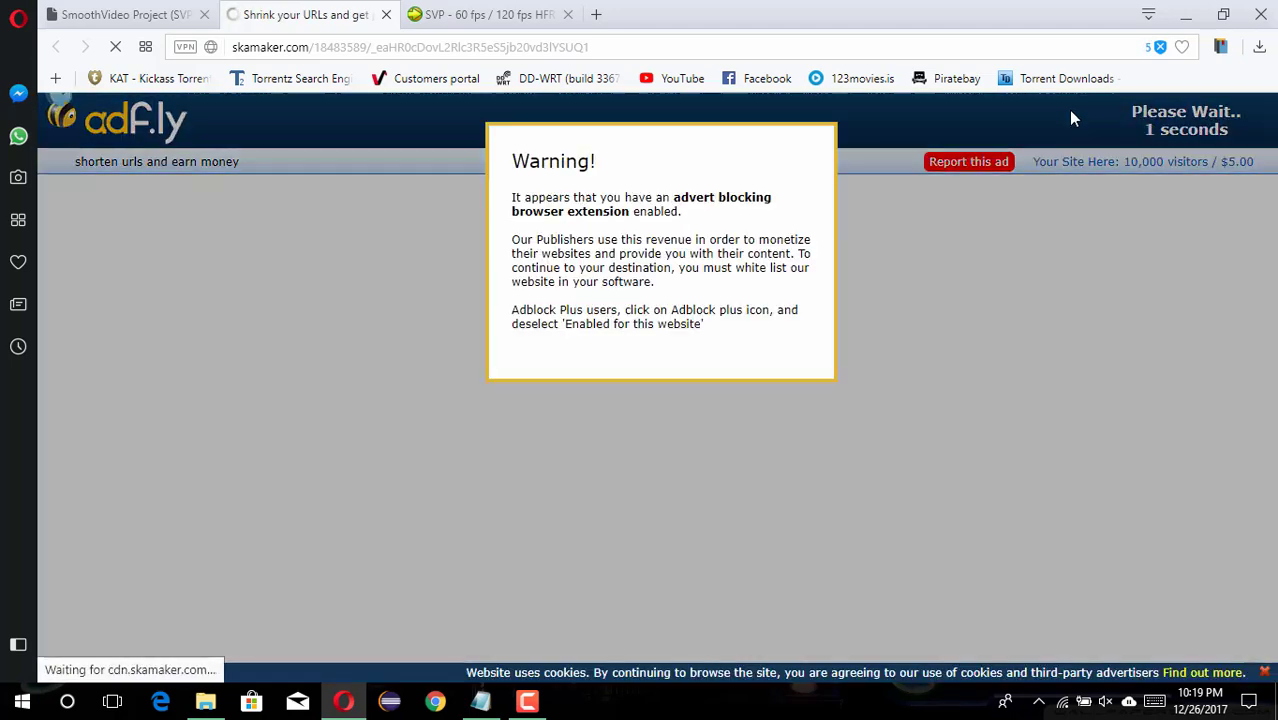
Turn off ad blocking for the adf.ly page and skip through the adf.ly and shorte.st ads to the Google Drive file, closing the pop-up page
click(1160, 47)
click(967, 120)
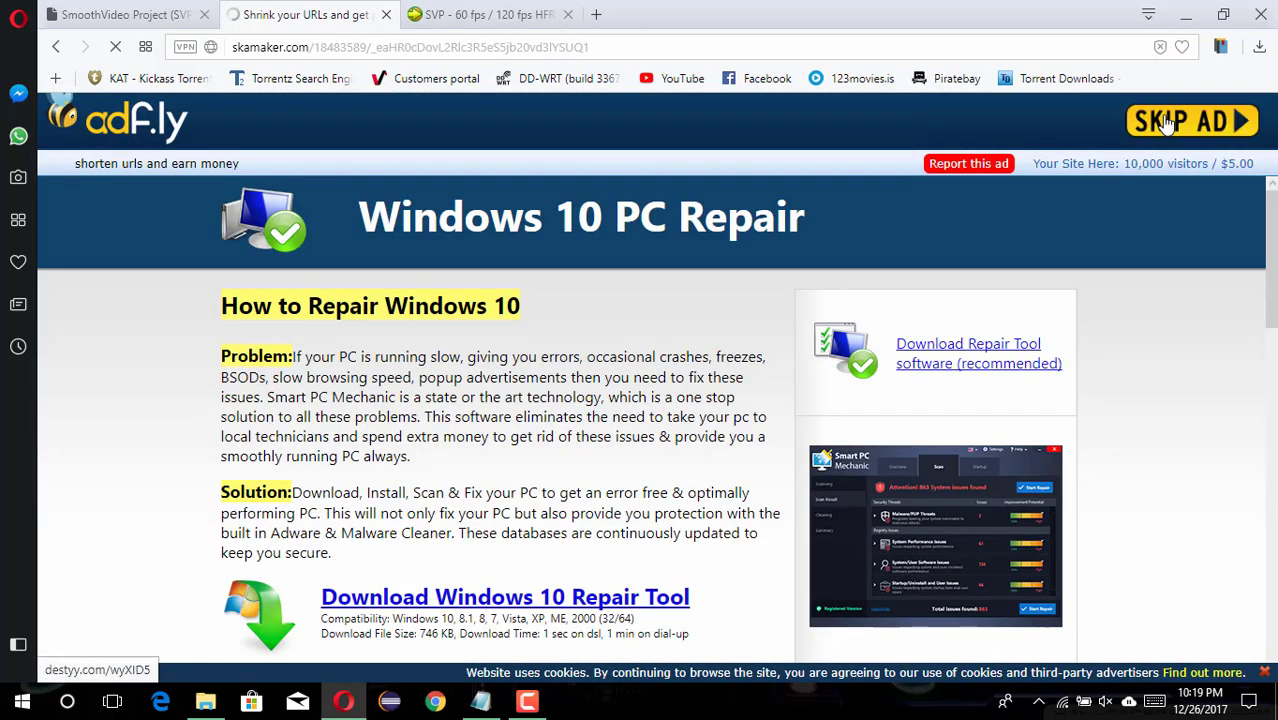
click(1170, 123)
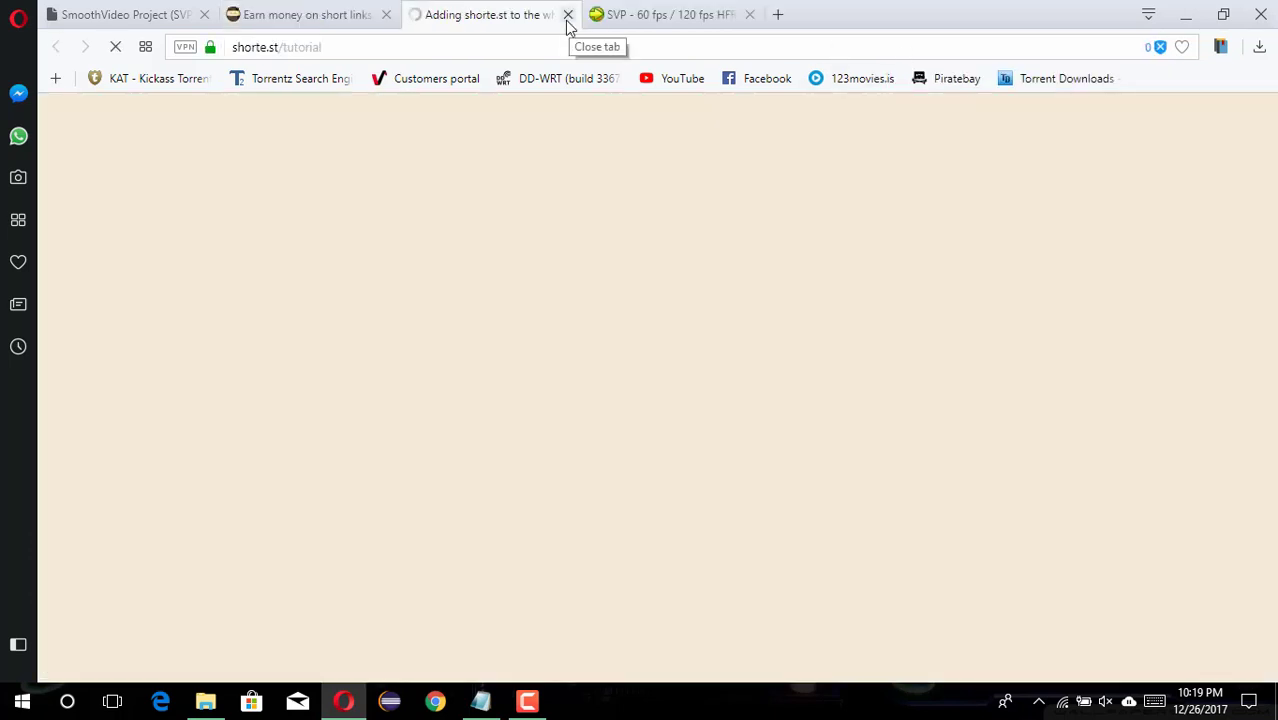
click(567, 14)
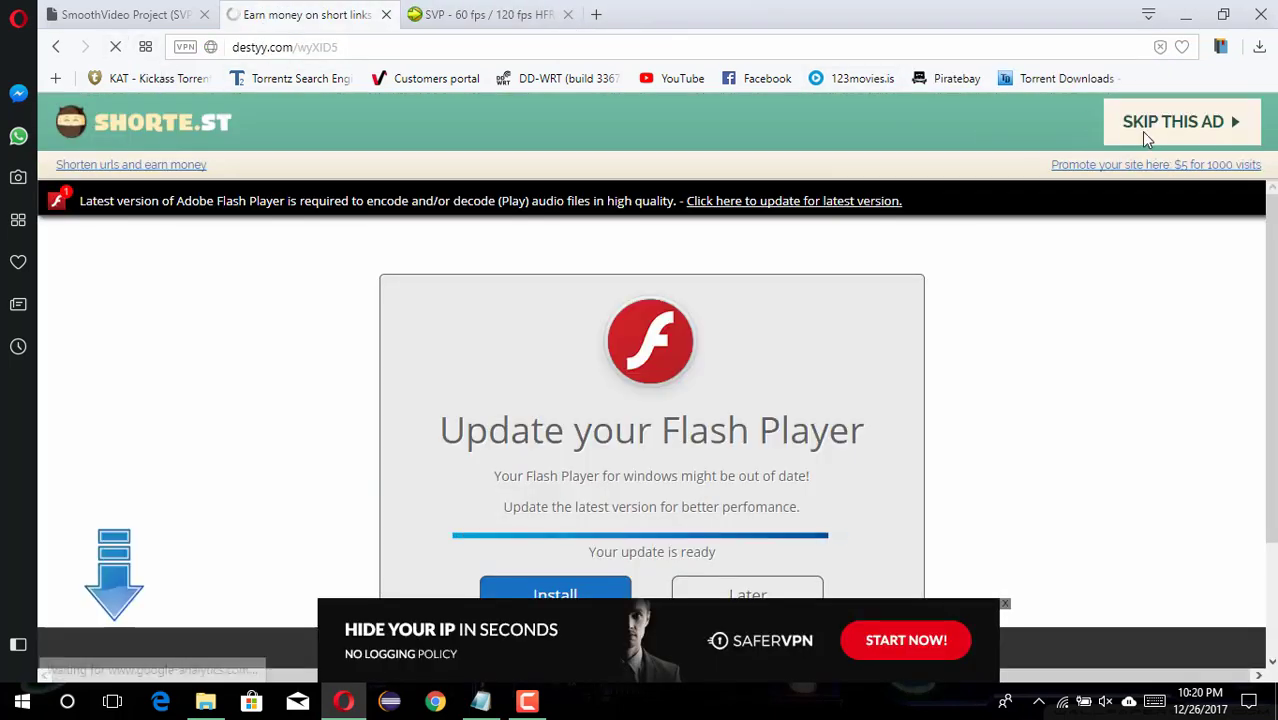
click(1158, 128)
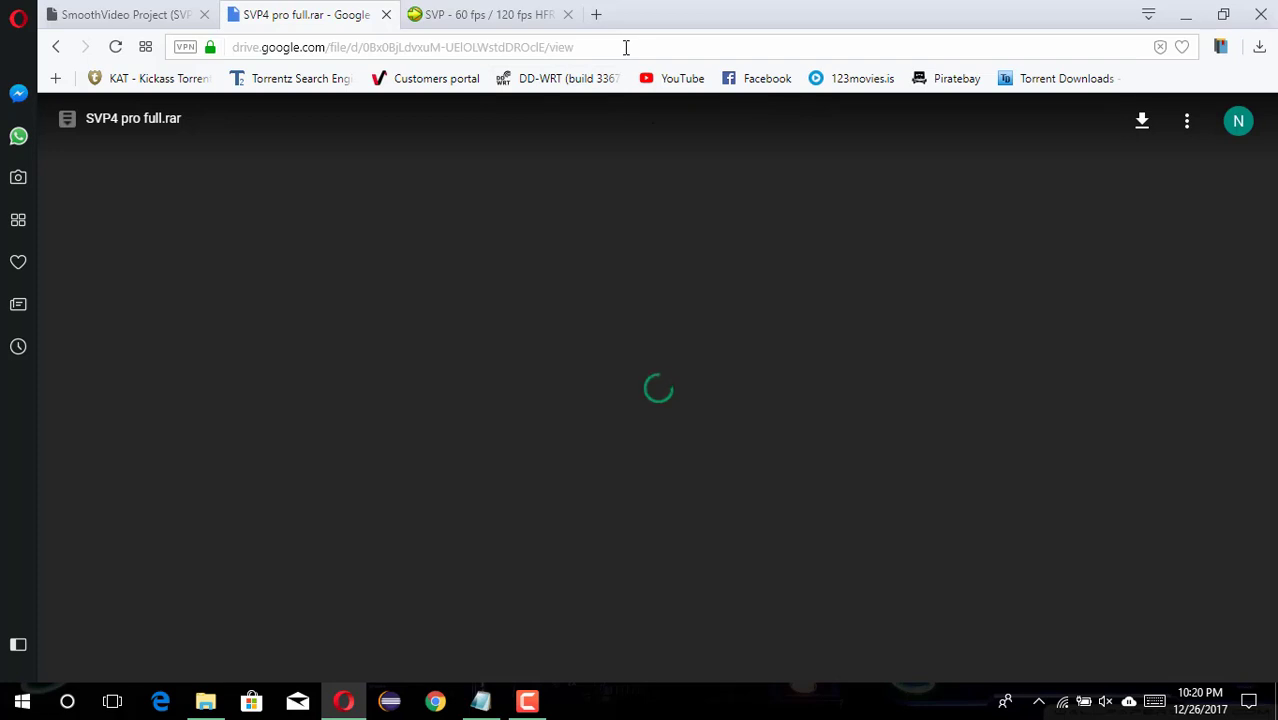
click(630, 40)
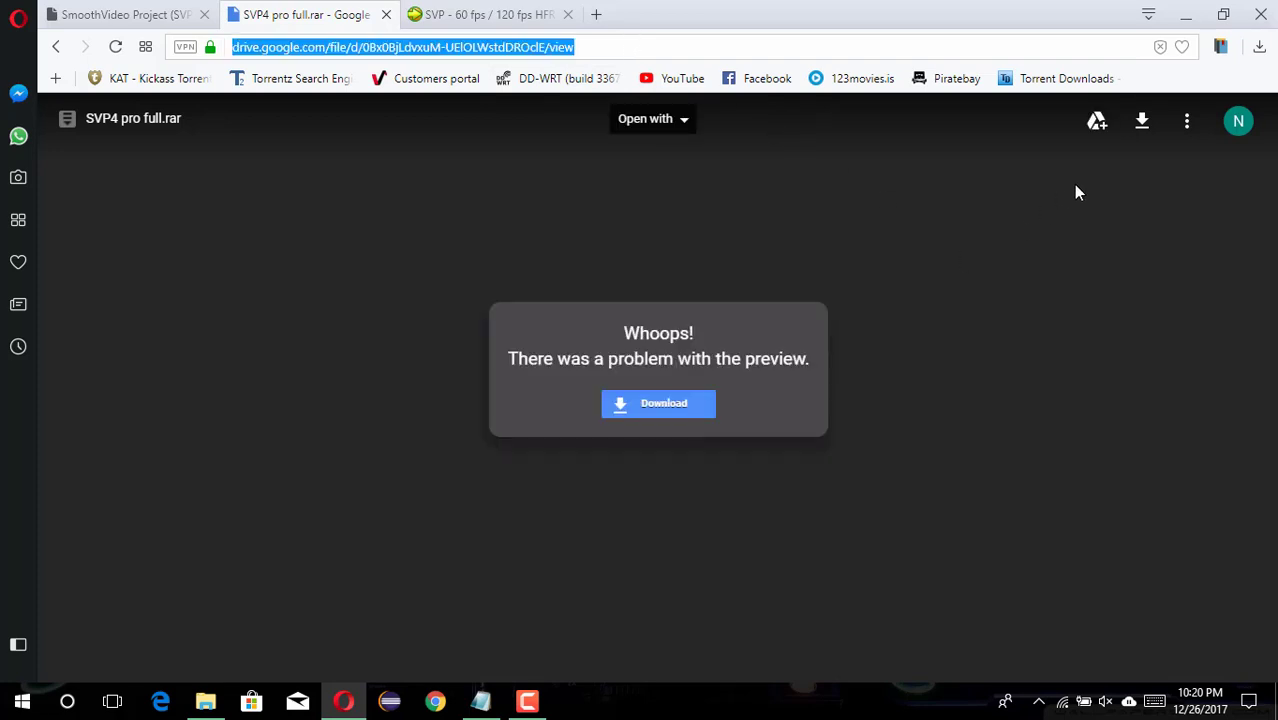
click(1141, 130)
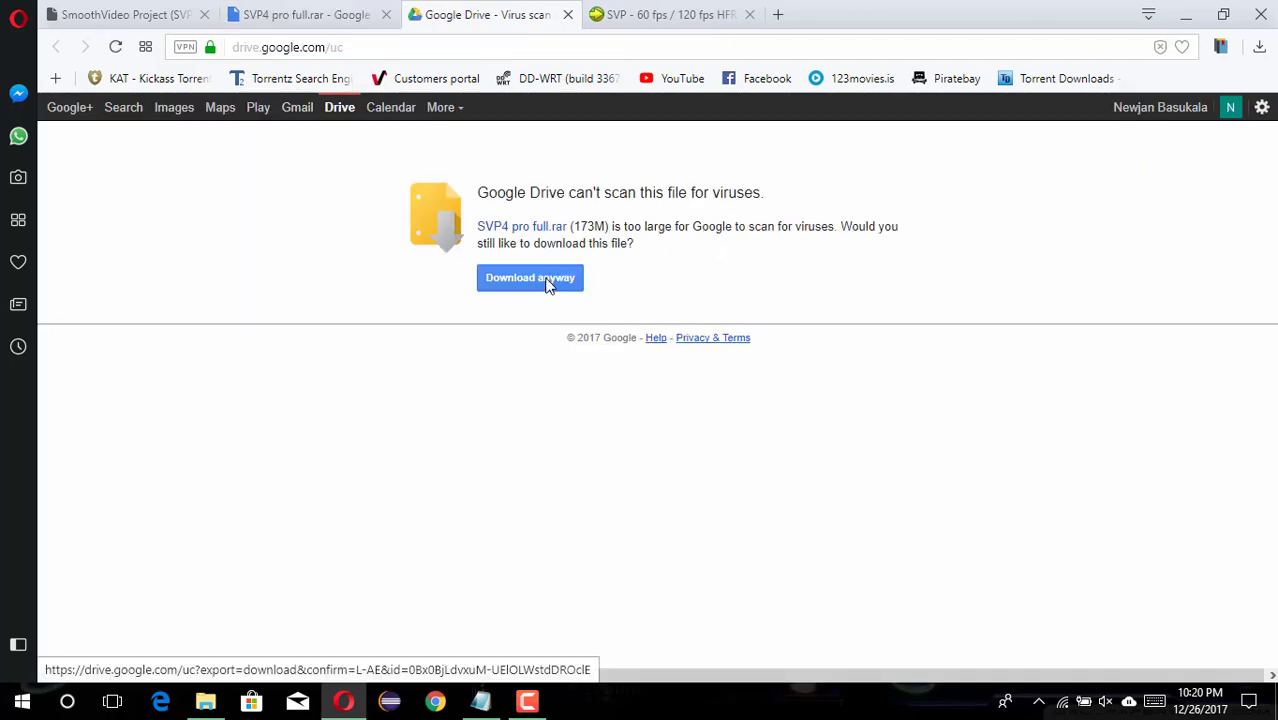
click(548, 286)
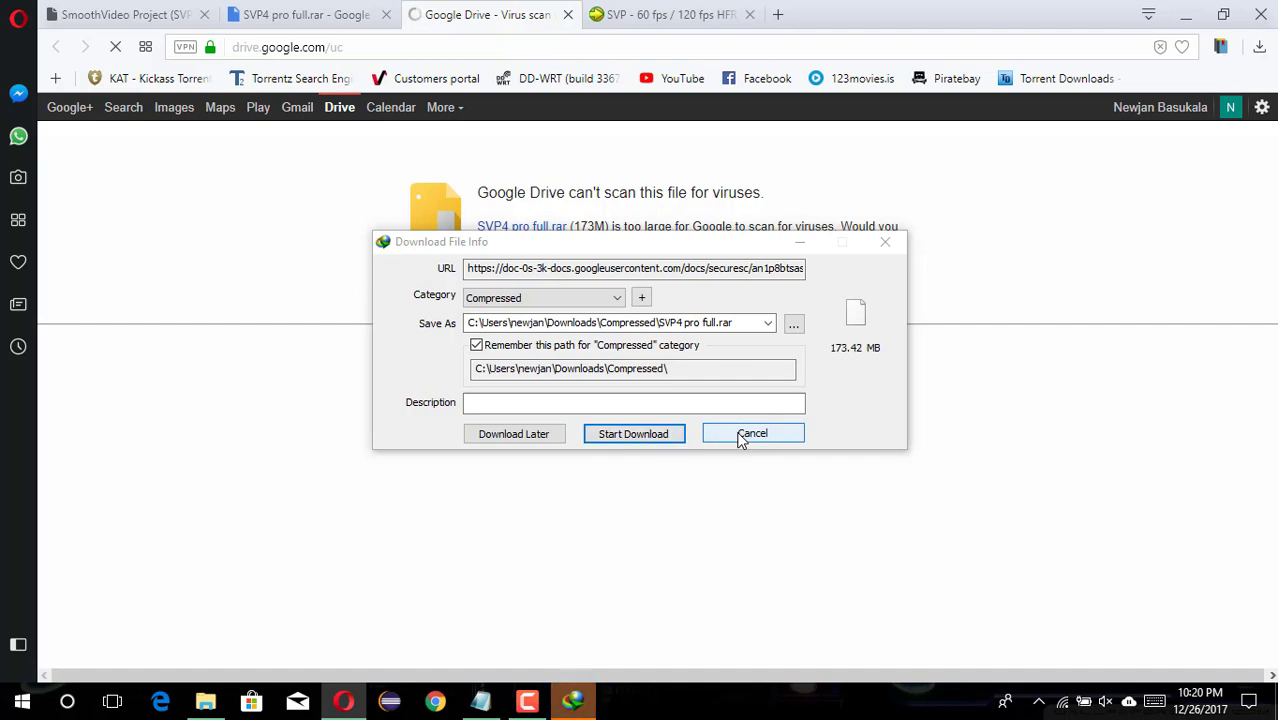
click(742, 437)
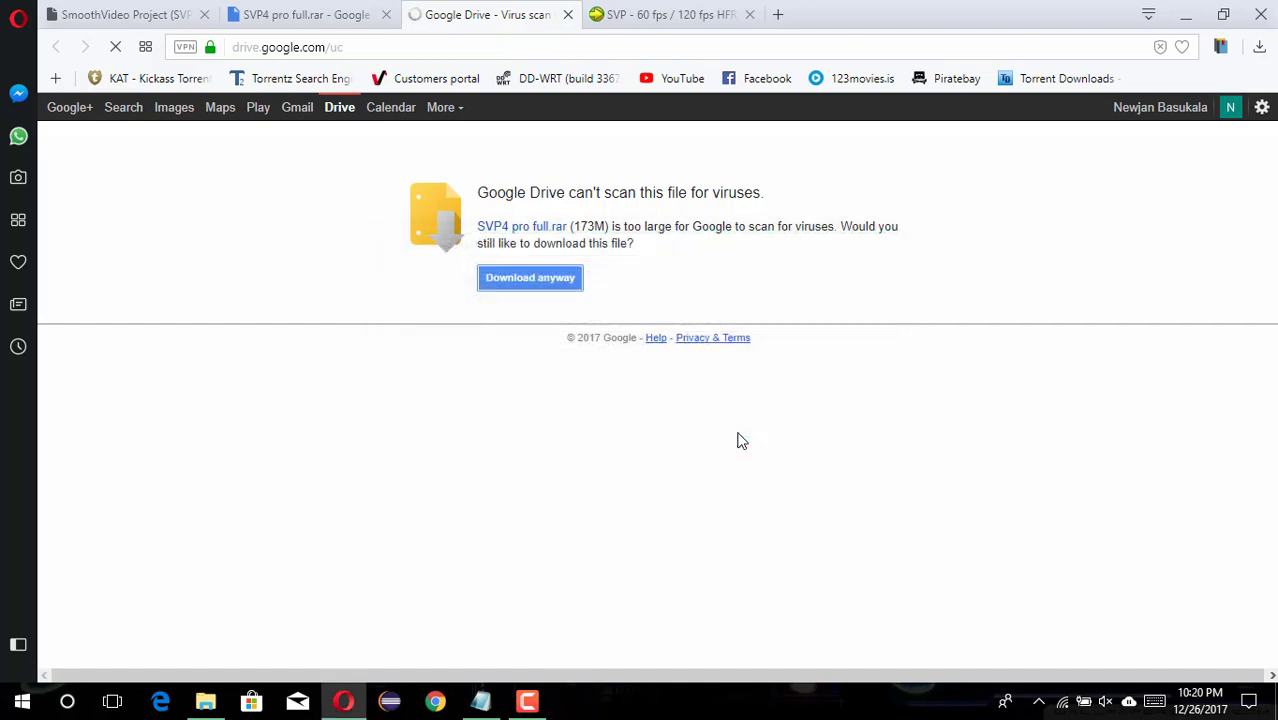
Switch to File Explorer and extract SVP4 pro full.rar from F:\Smooth video project into an "SVP4 pro full" folder, replacing all existing files
click(343, 701)
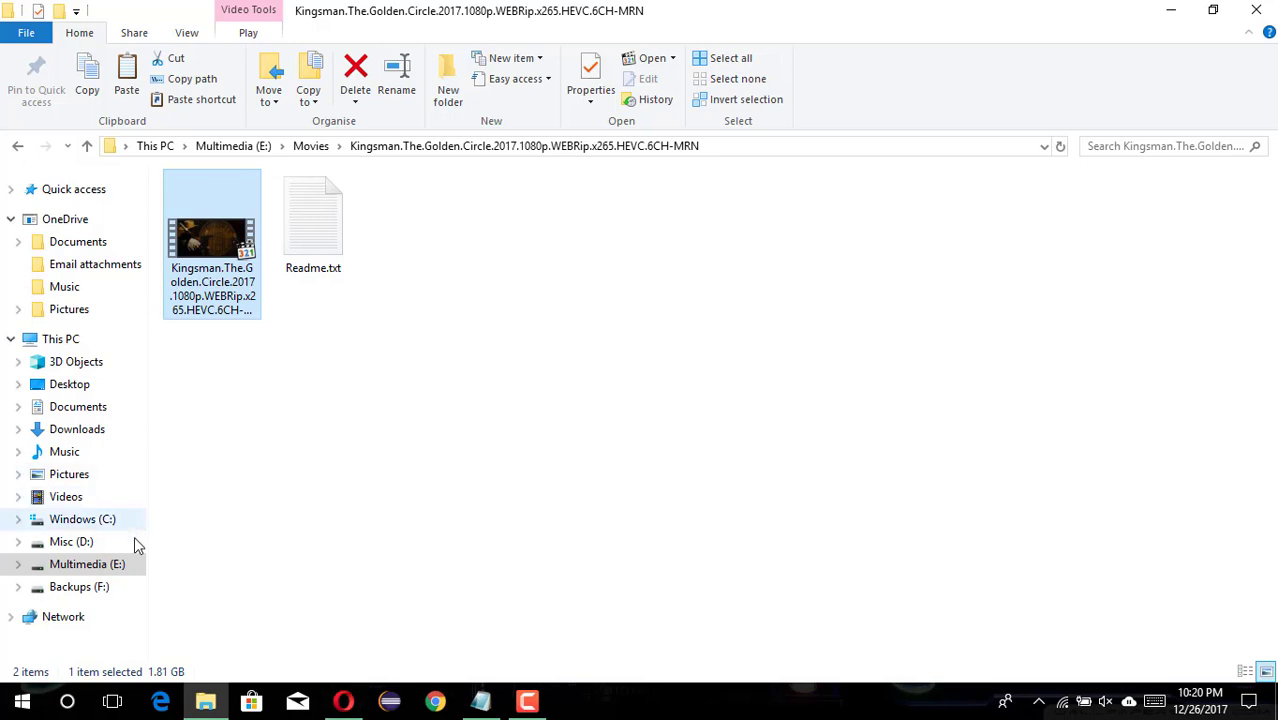
click(110, 590)
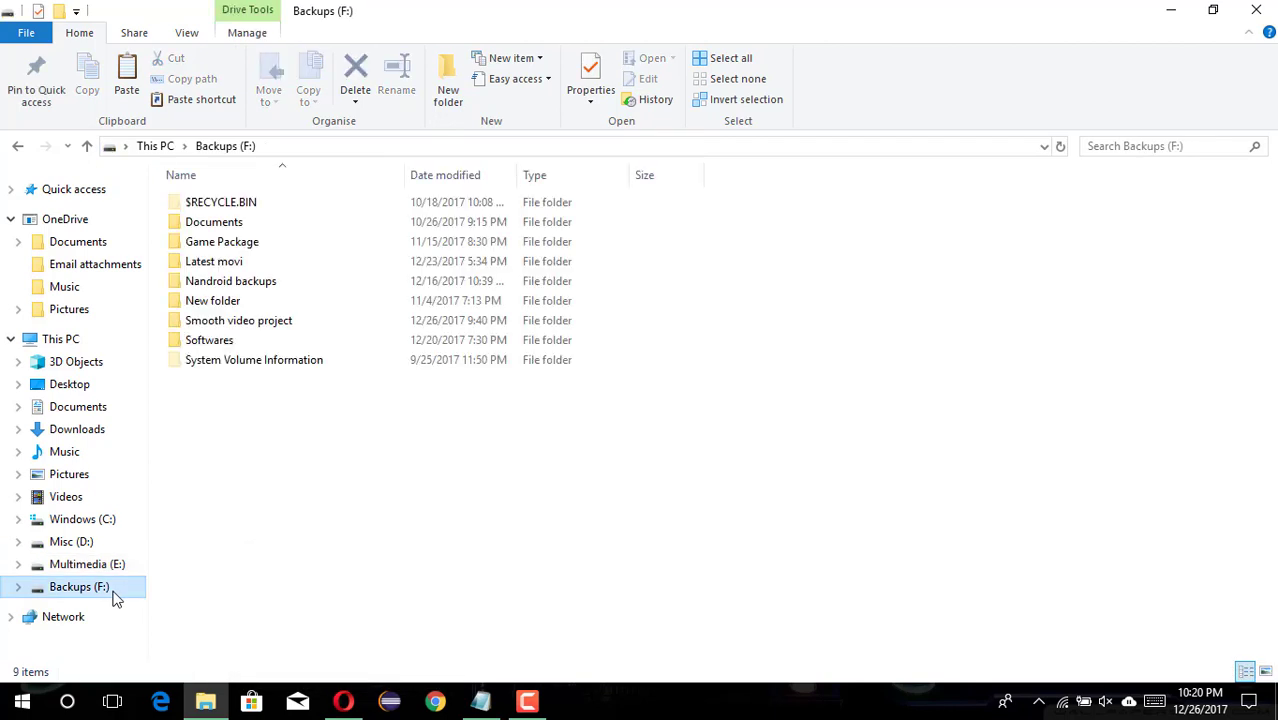
double_click(220, 322)
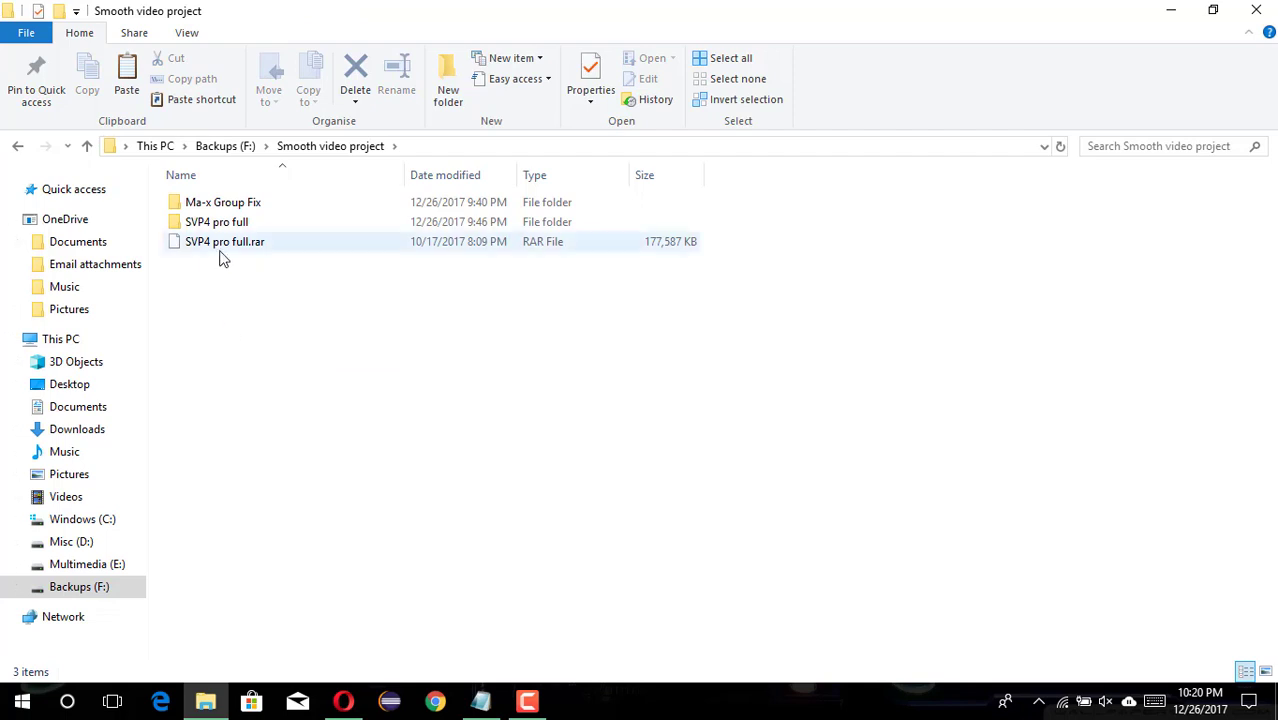
right_click(230, 250)
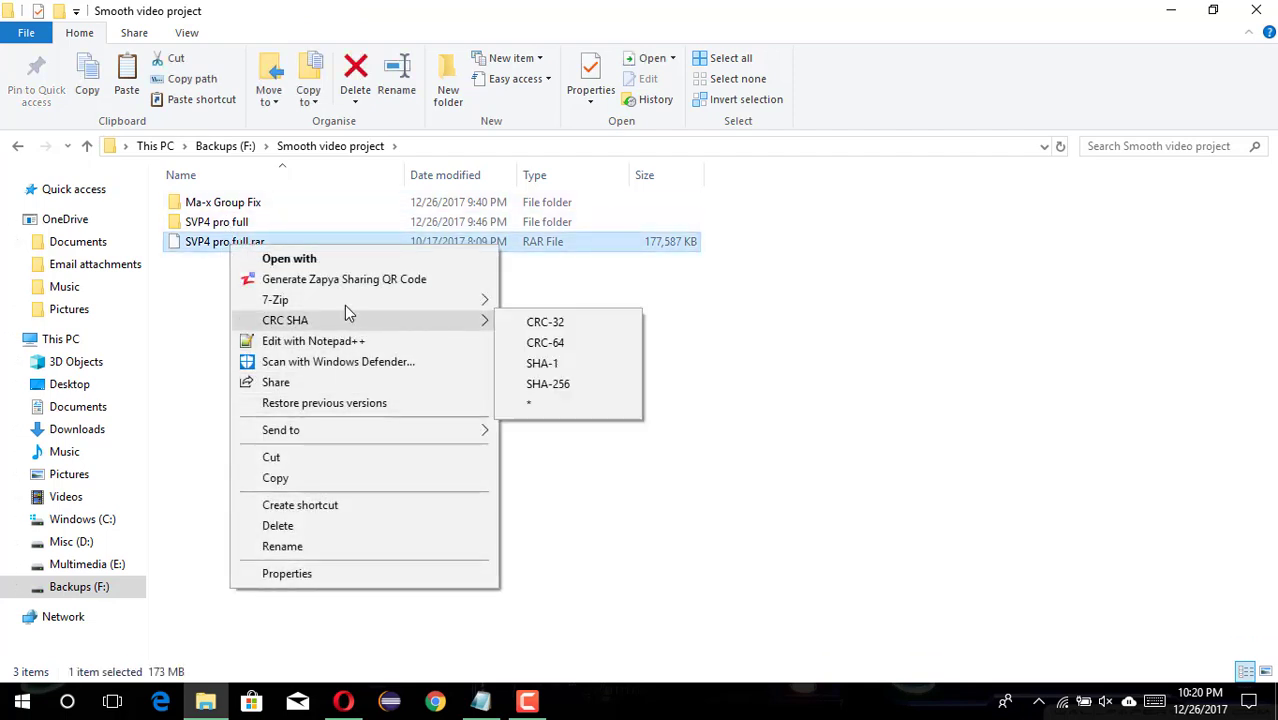
mouse_move(344, 303)
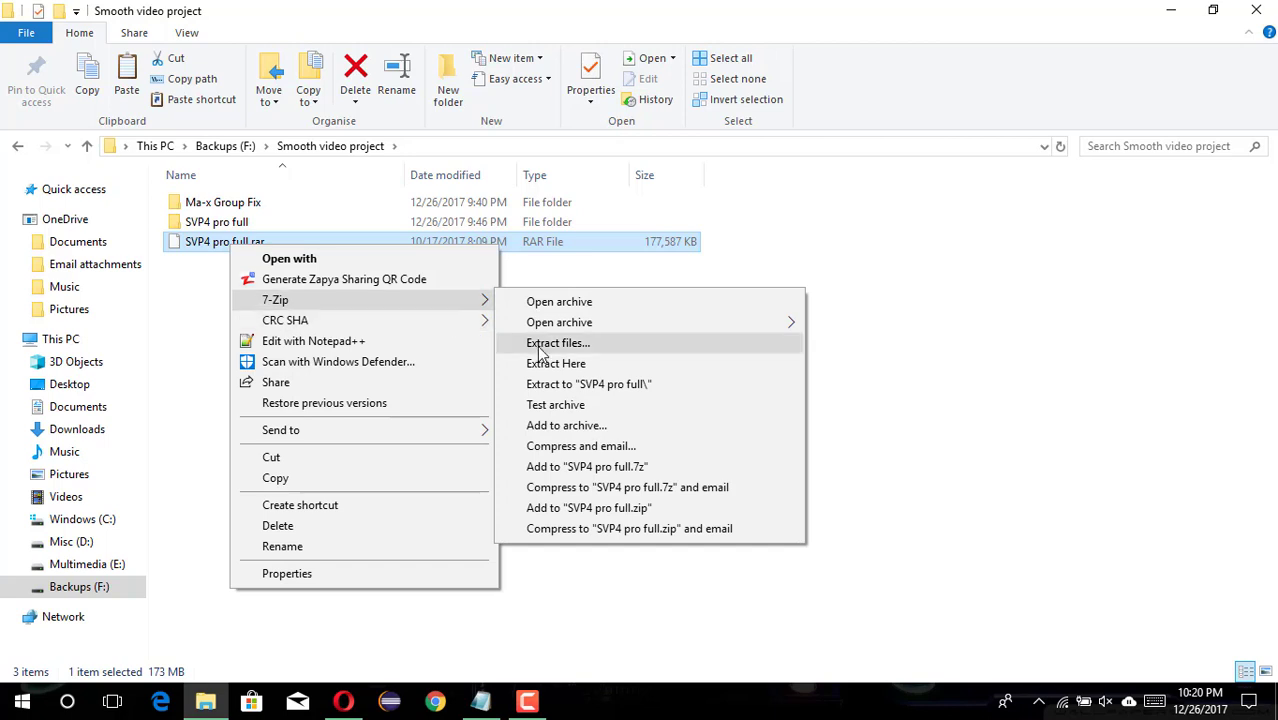
click(570, 384)
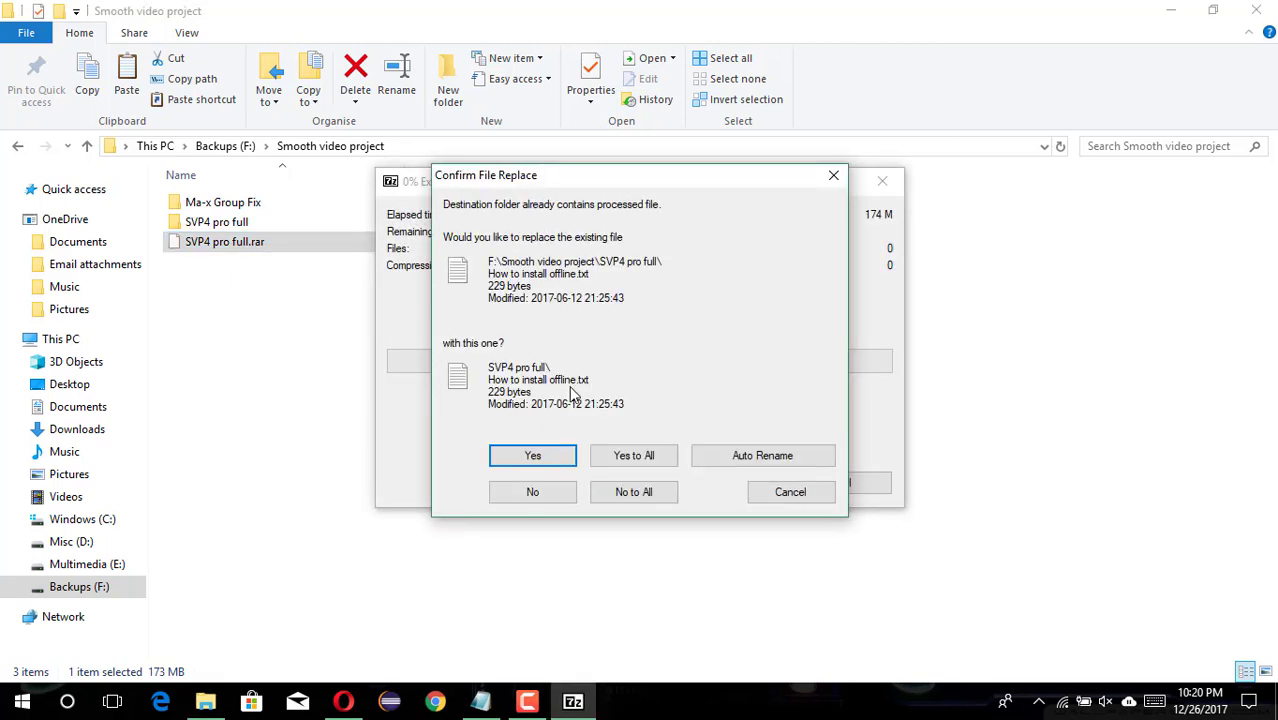
click(633, 455)
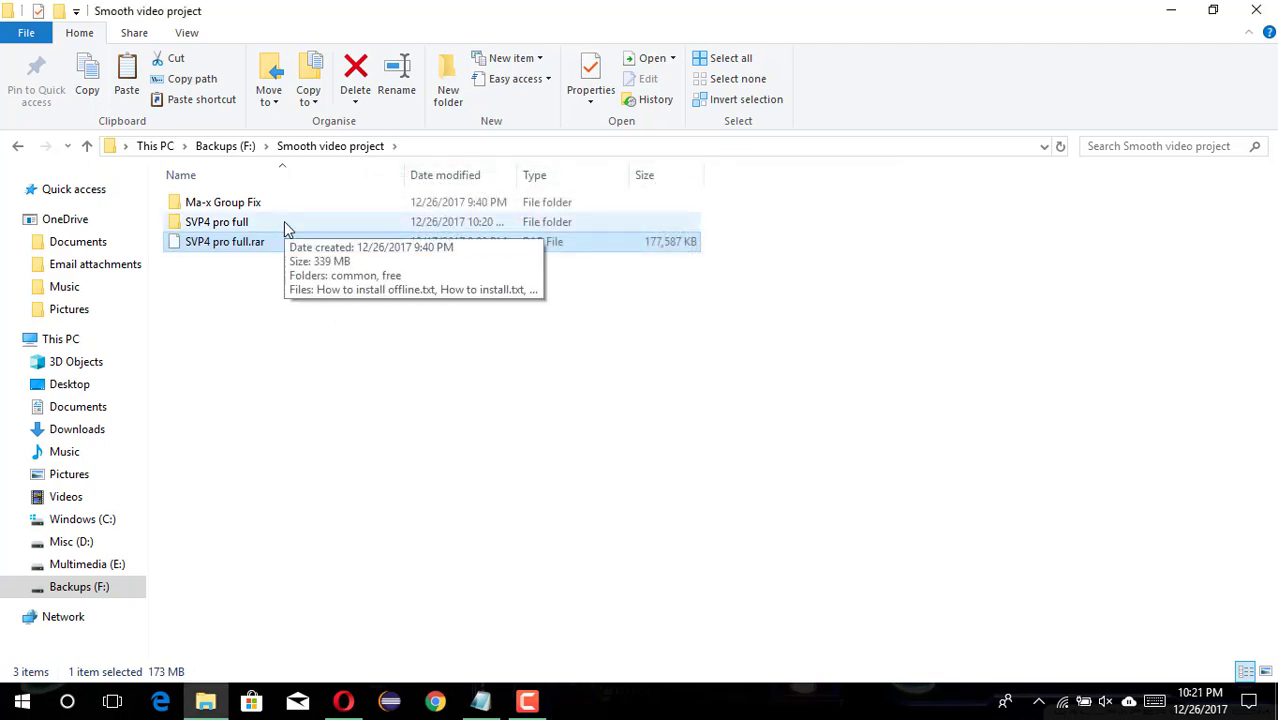
Open How to install offline.txt from the SVP4 pro full folder and read the instruction about extracting to C:\SVP
double_click(284, 221)
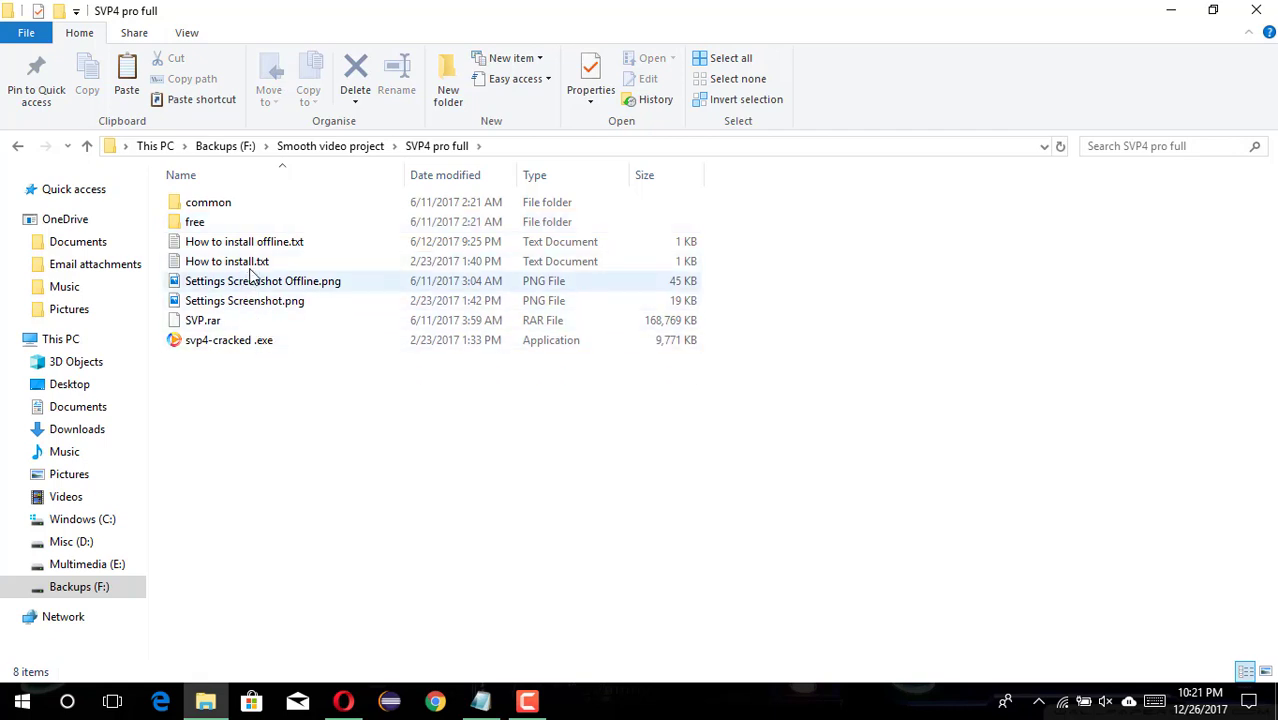
double_click(266, 249)
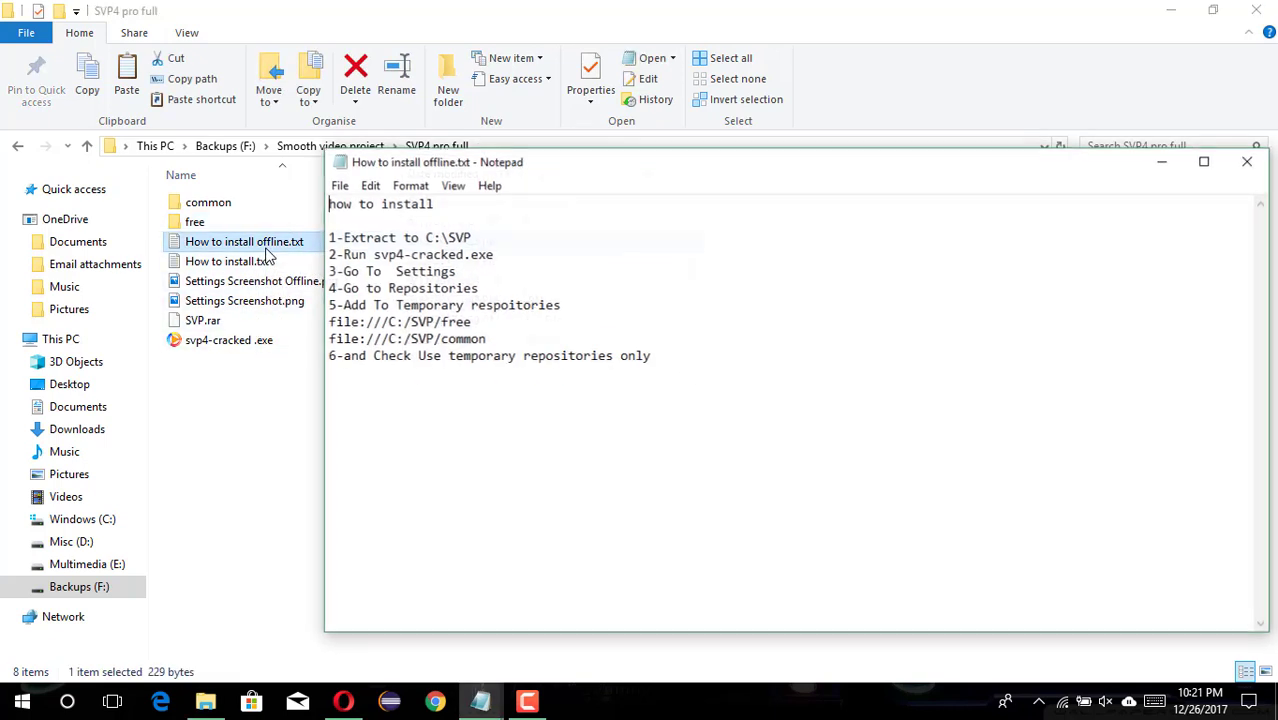
drag(515, 236, 331, 236)
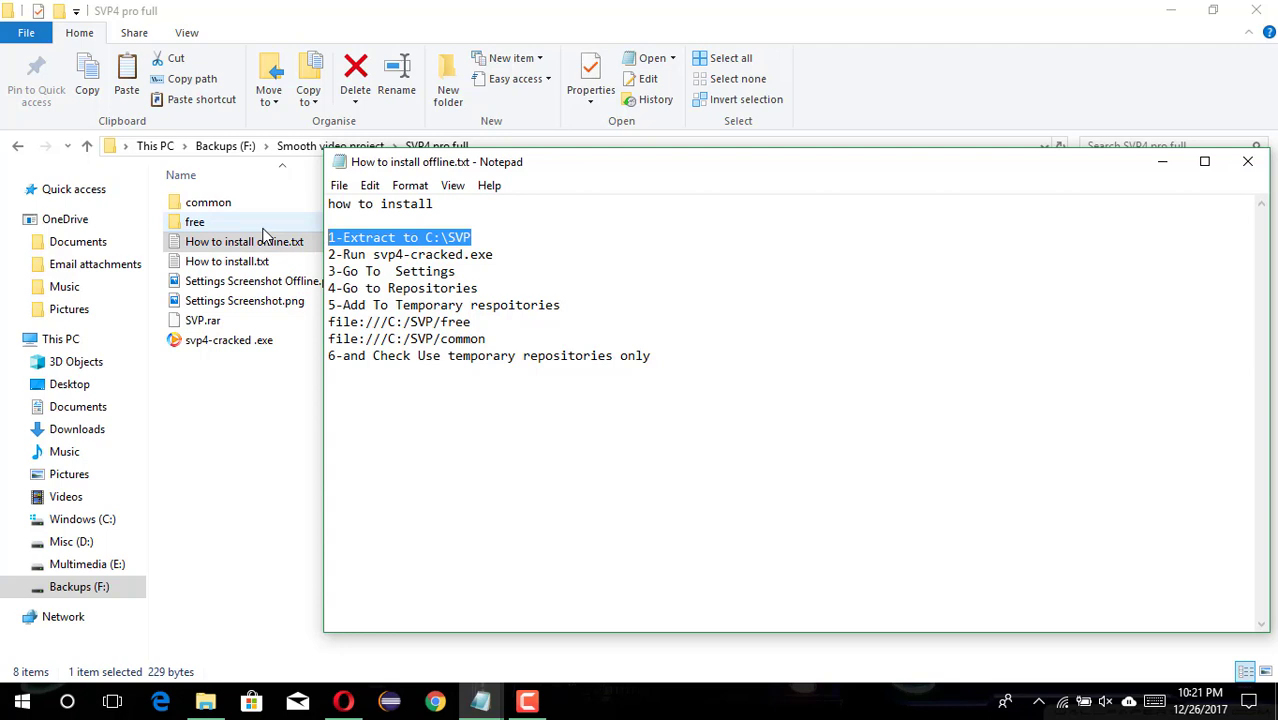
click(260, 382)
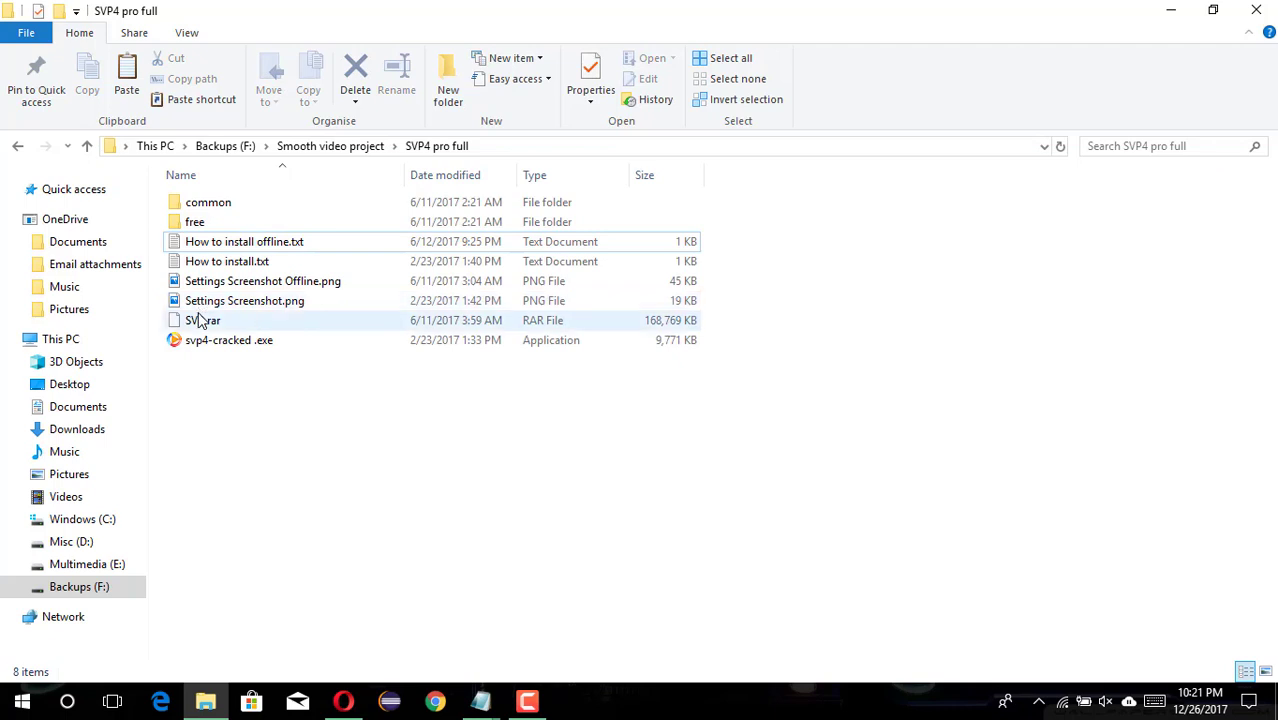
Extract SVP.rar into an SVP subfolder of the SVP4 pro full folder and open the extracted folder
right_click(201, 320)
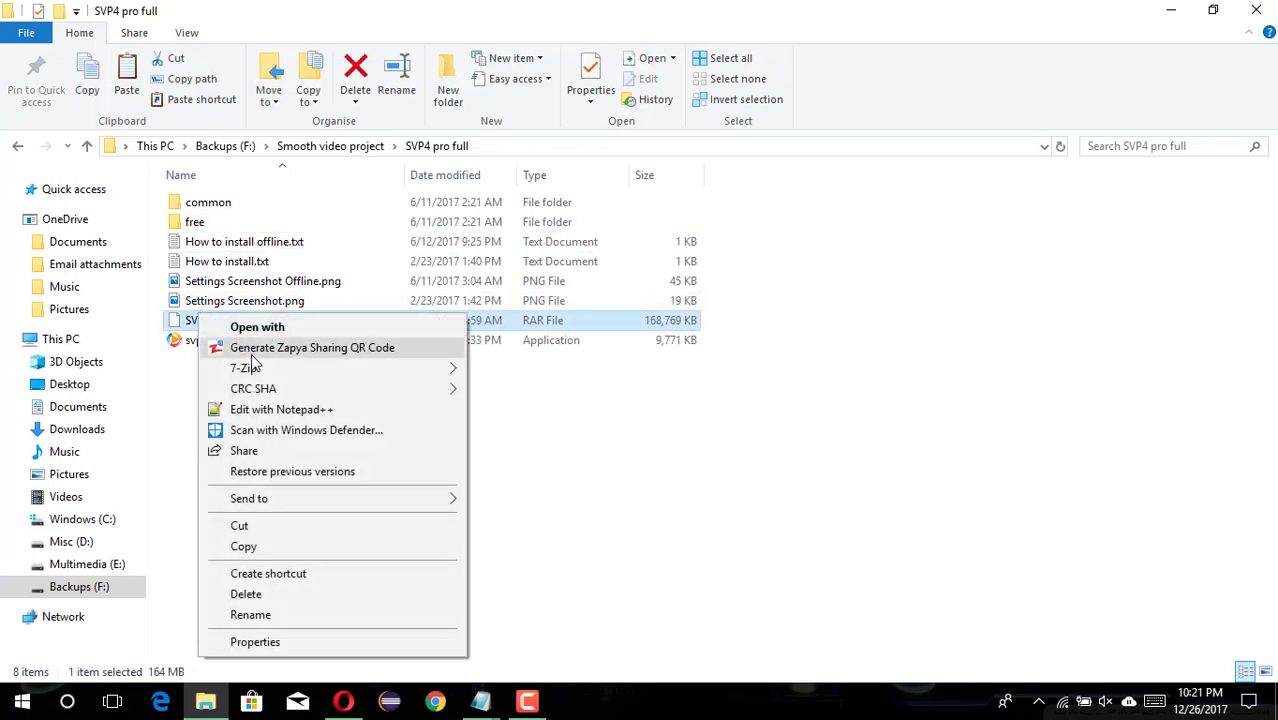
mouse_move(253, 370)
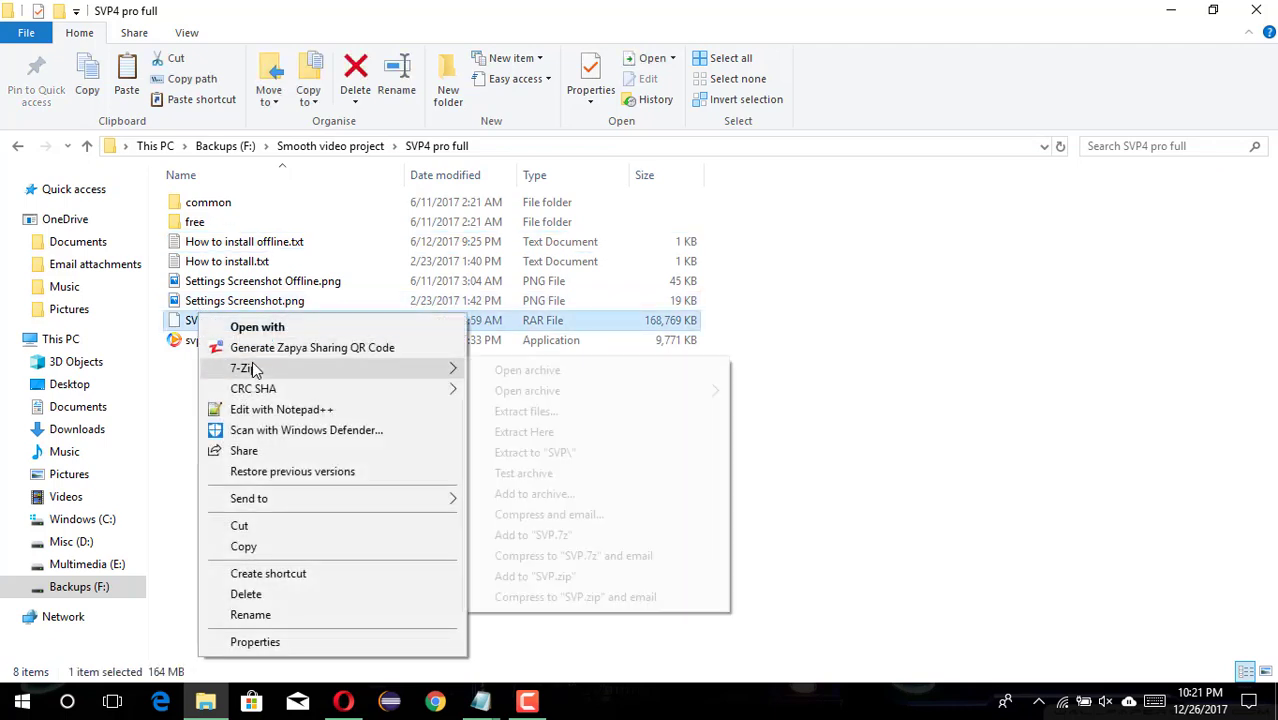
click(577, 451)
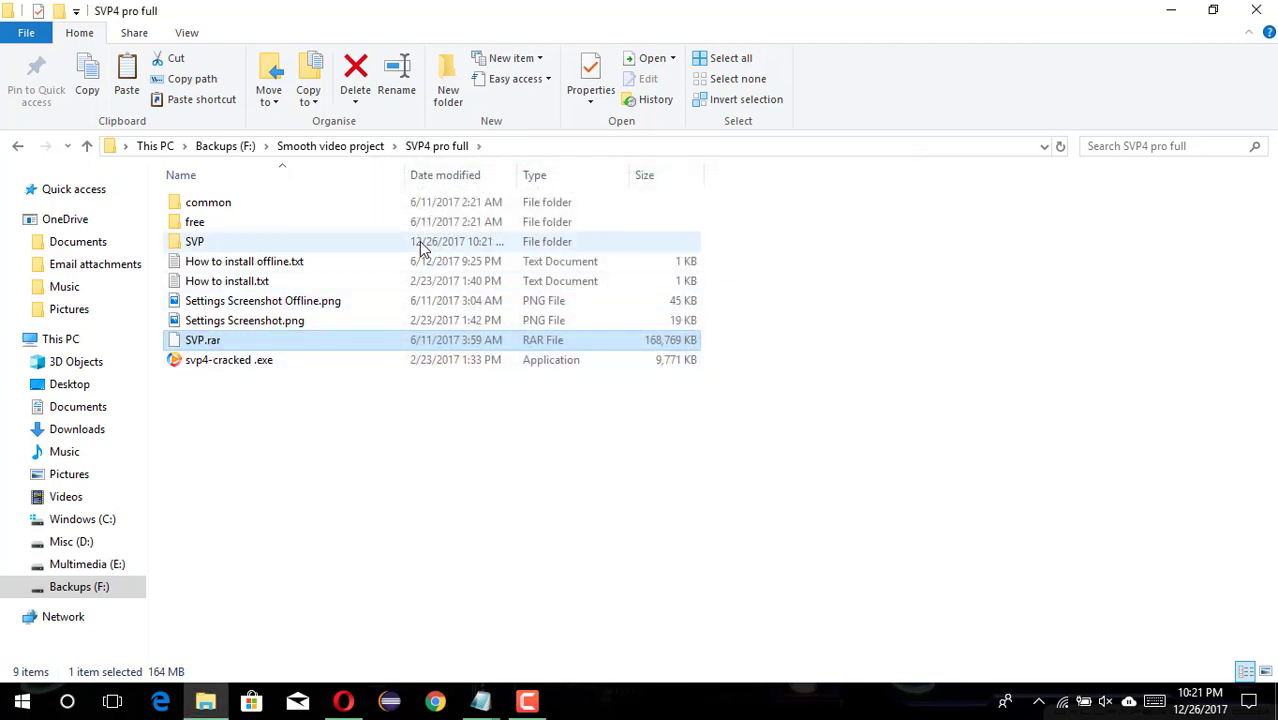
click(422, 245)
double_click(421, 245)
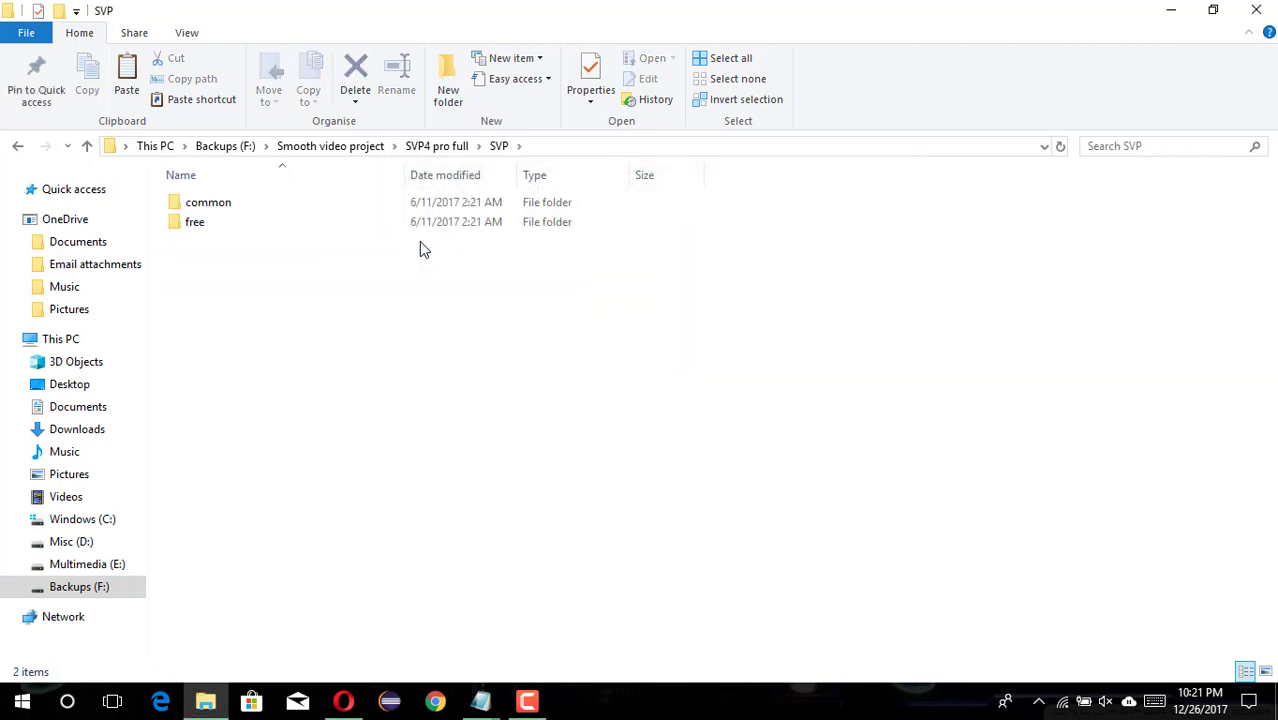
Copy the extracted SVP folder to the root of the Windows (C:) drive, replacing the files in the destination
click(18, 146)
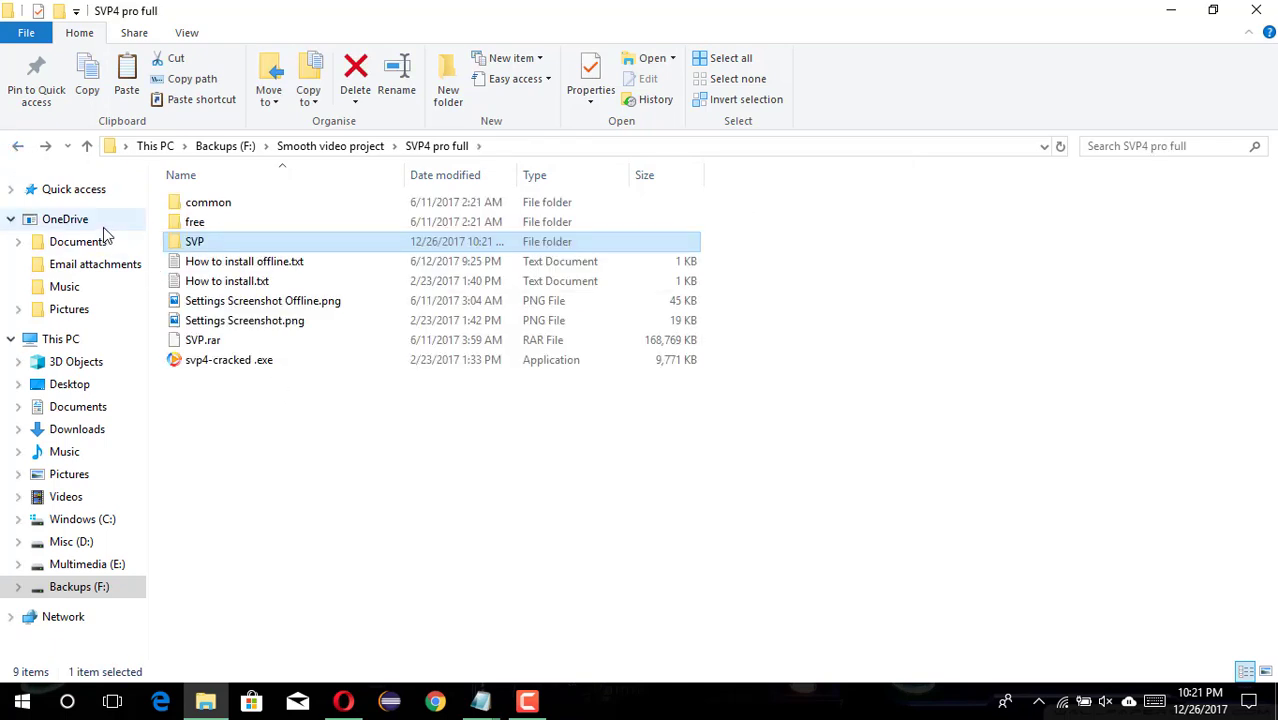
click(86, 519)
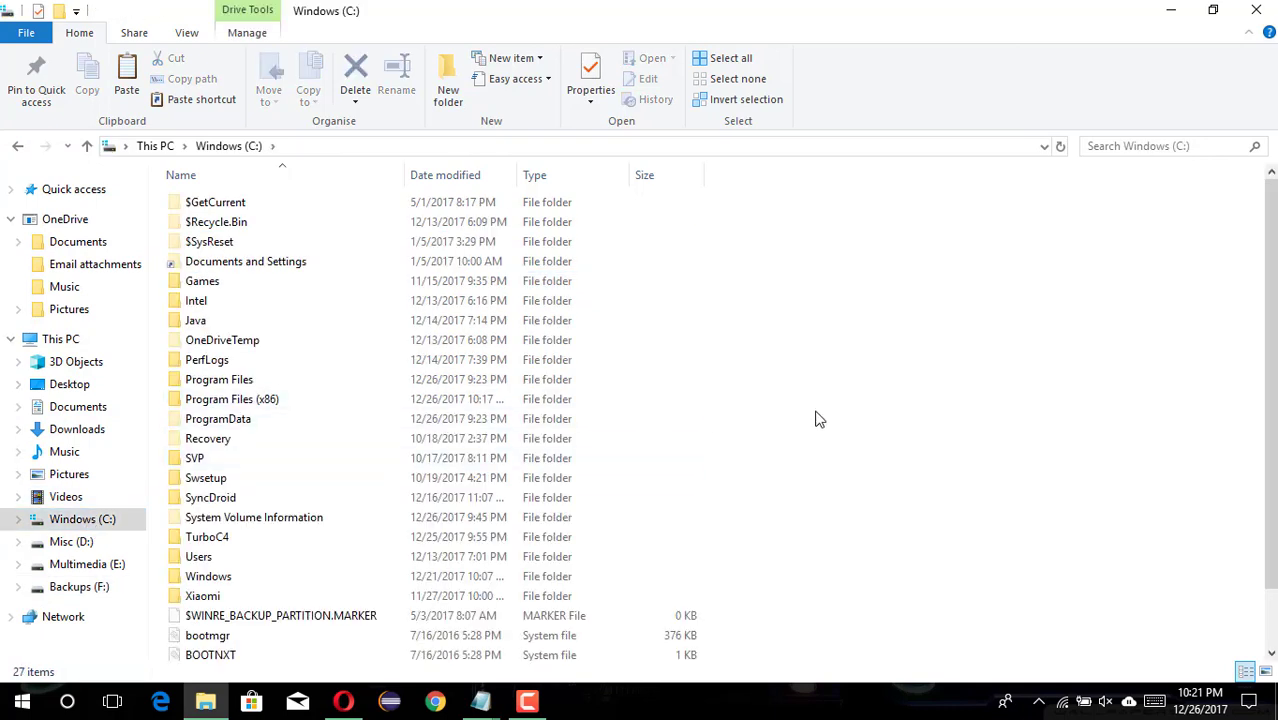
key(ctrl+v)
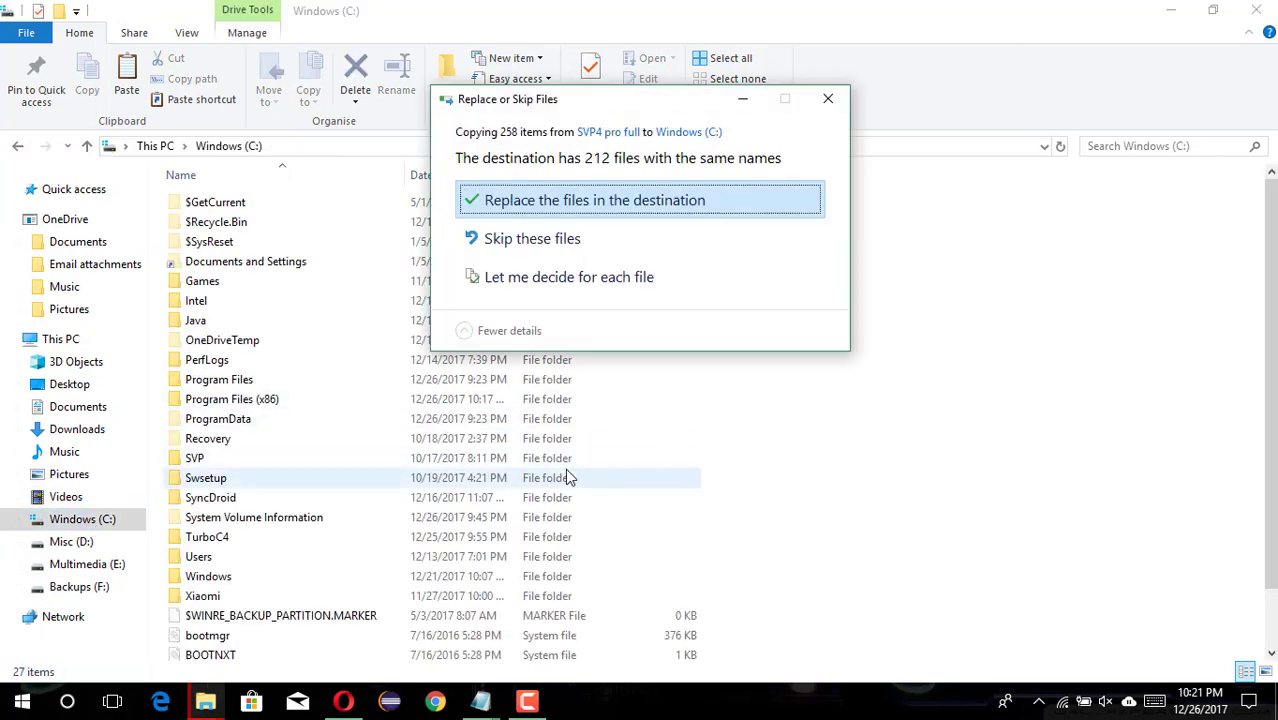
click(536, 209)
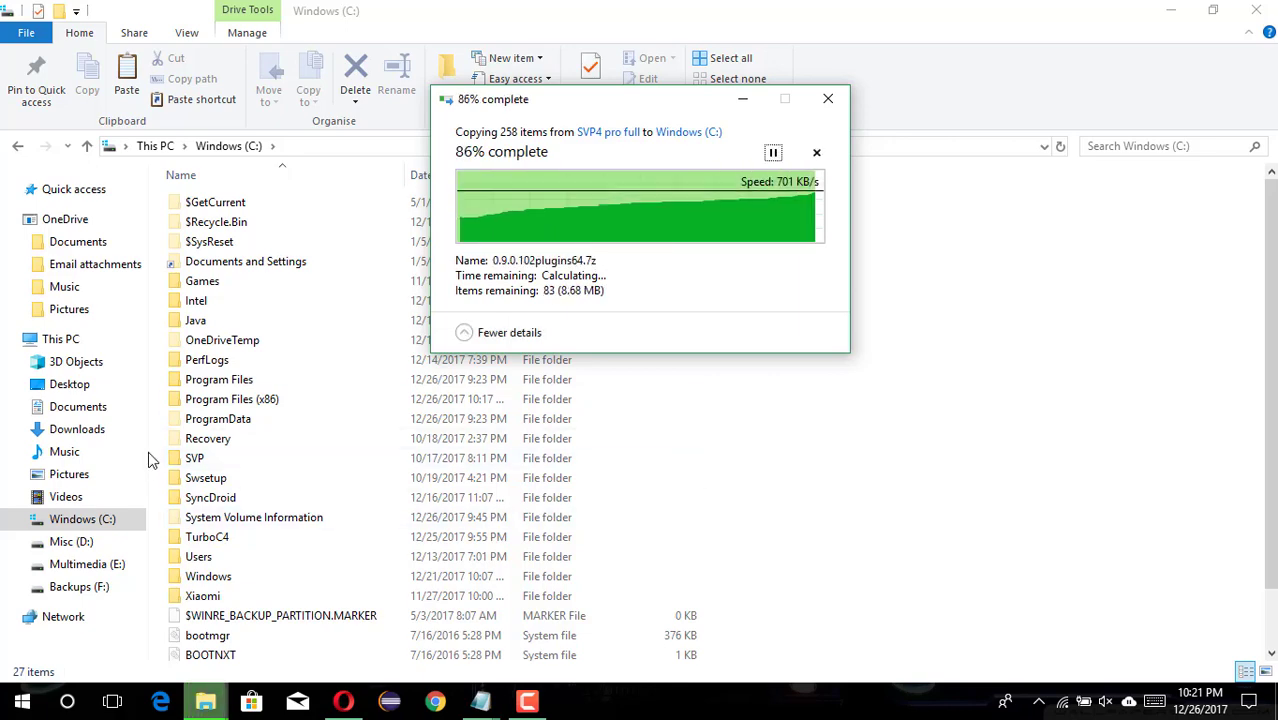
Check instruction 2 in How to install offline.txt and run svp4-cracked .exe from the SVP4 pro full folder
click(19, 148)
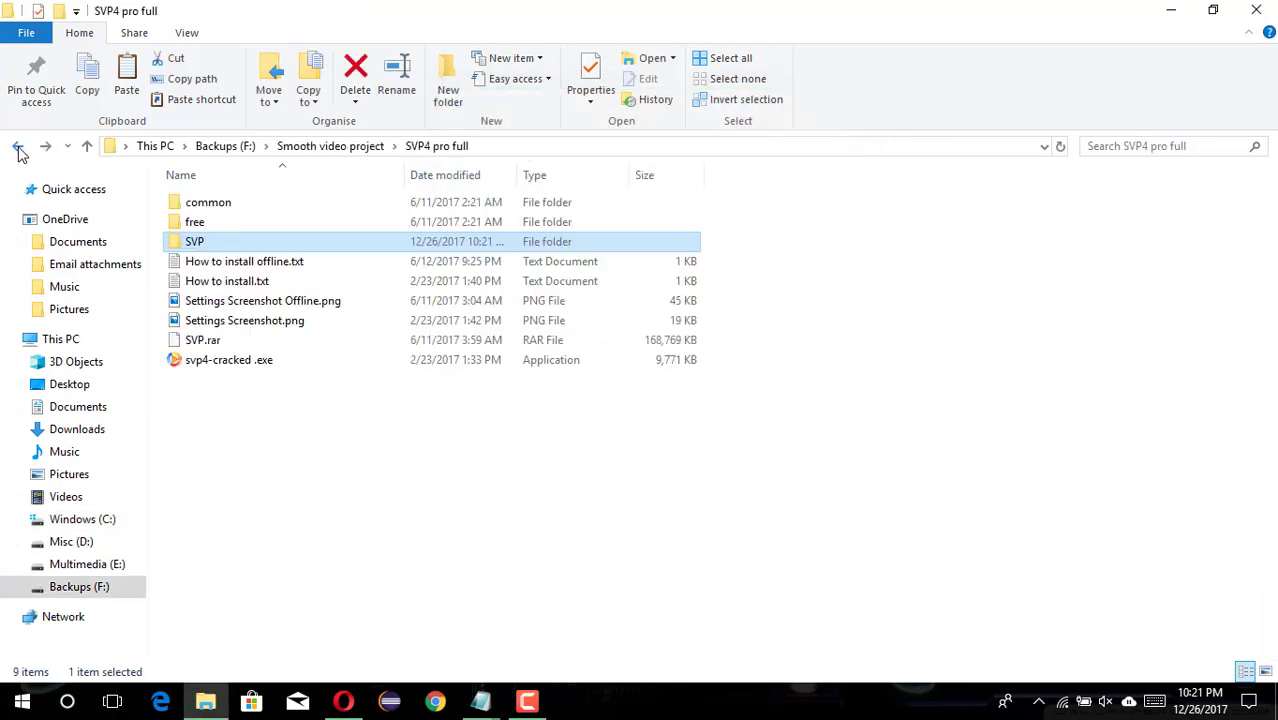
click(481, 704)
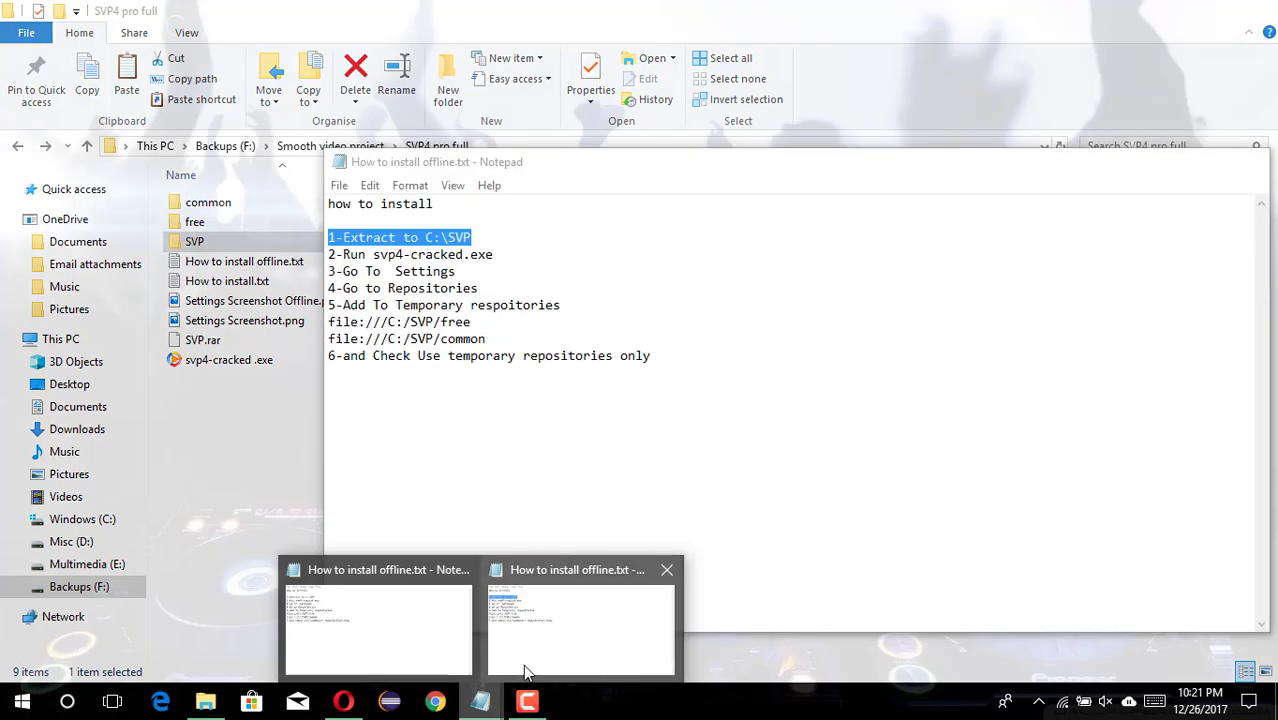
click(523, 664)
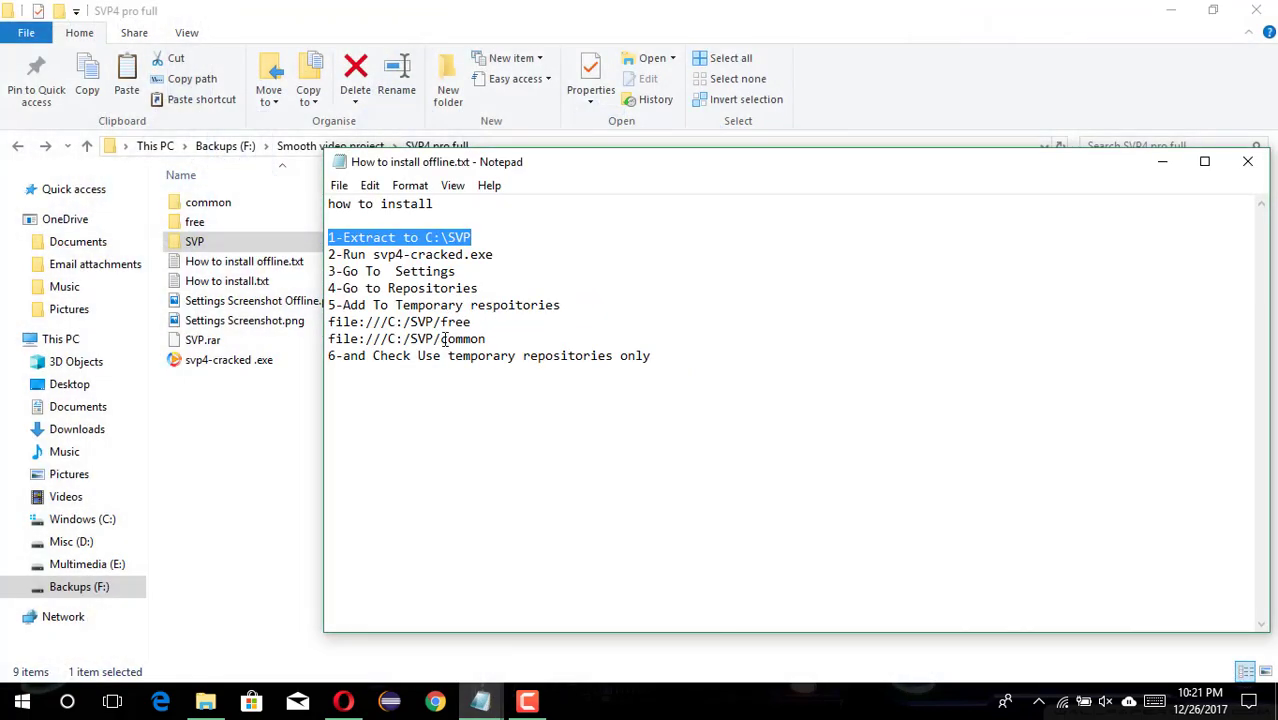
click(497, 258)
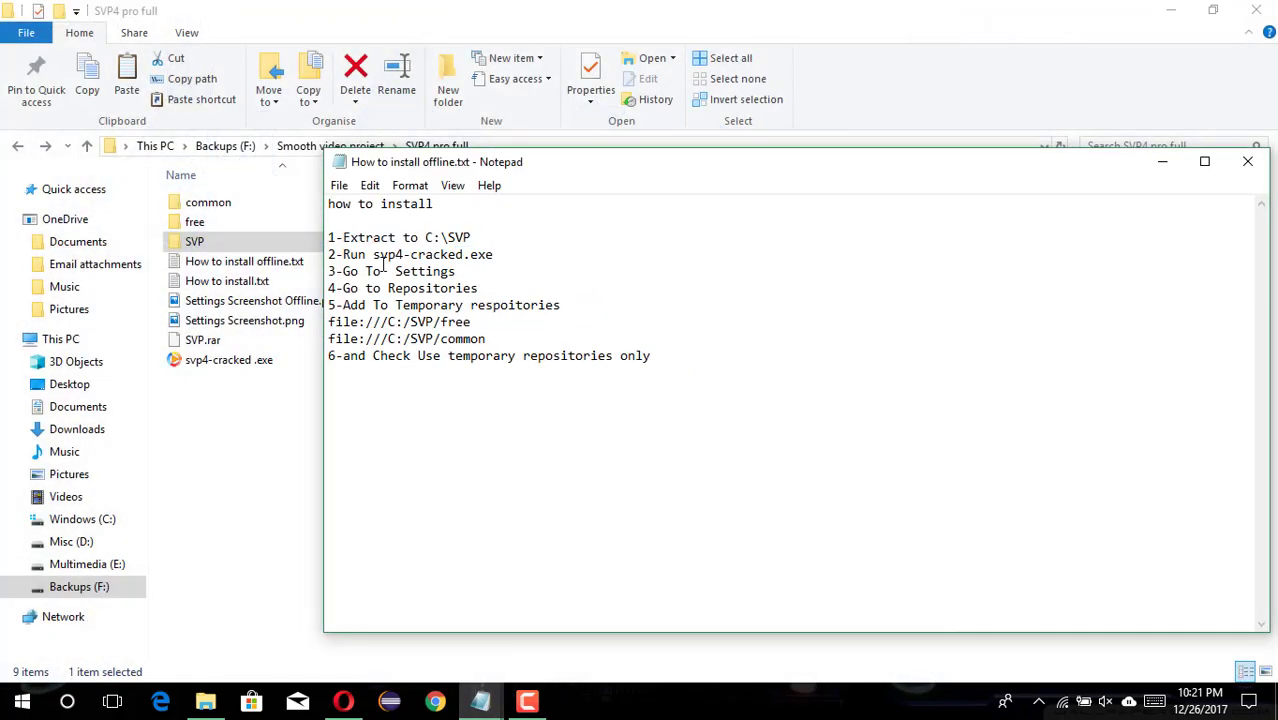
drag(308, 264, 309, 252)
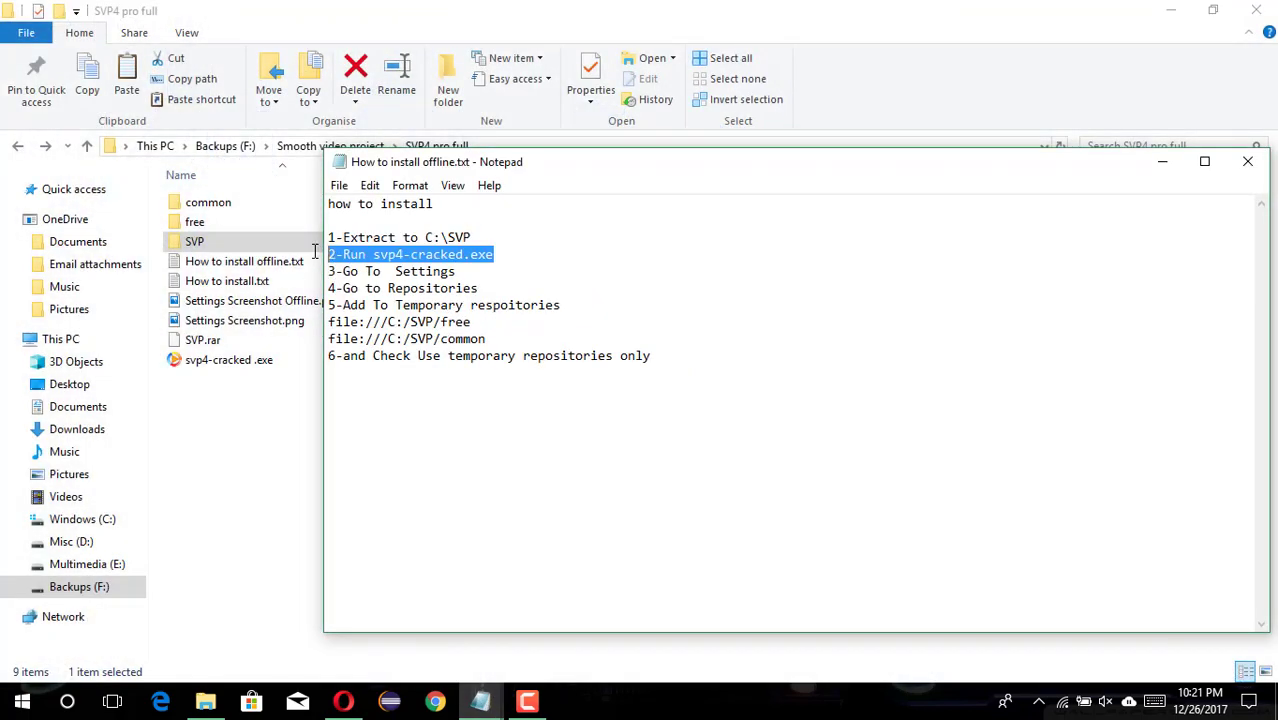
click(222, 366)
double_click(222, 366)
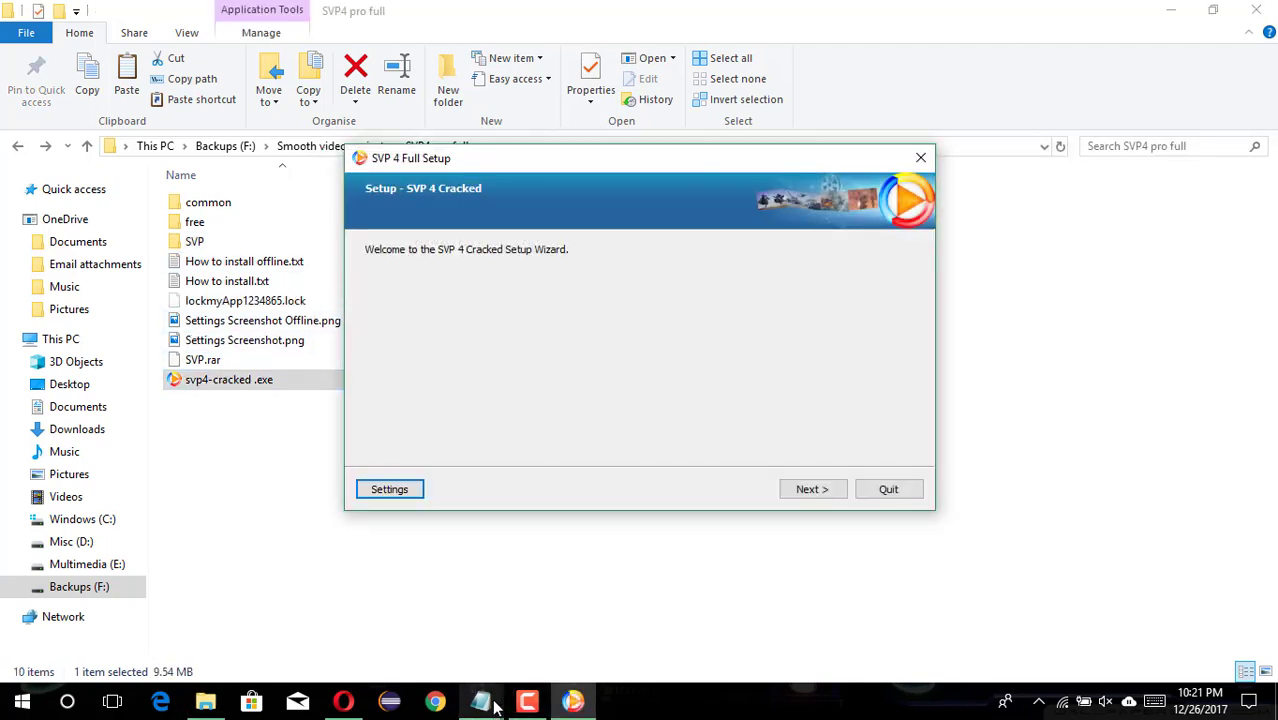
Check instruction 3, close the duplicate How to install offline.txt window, and open the SVP 4 Full Setup settings
mouse_move(495, 707)
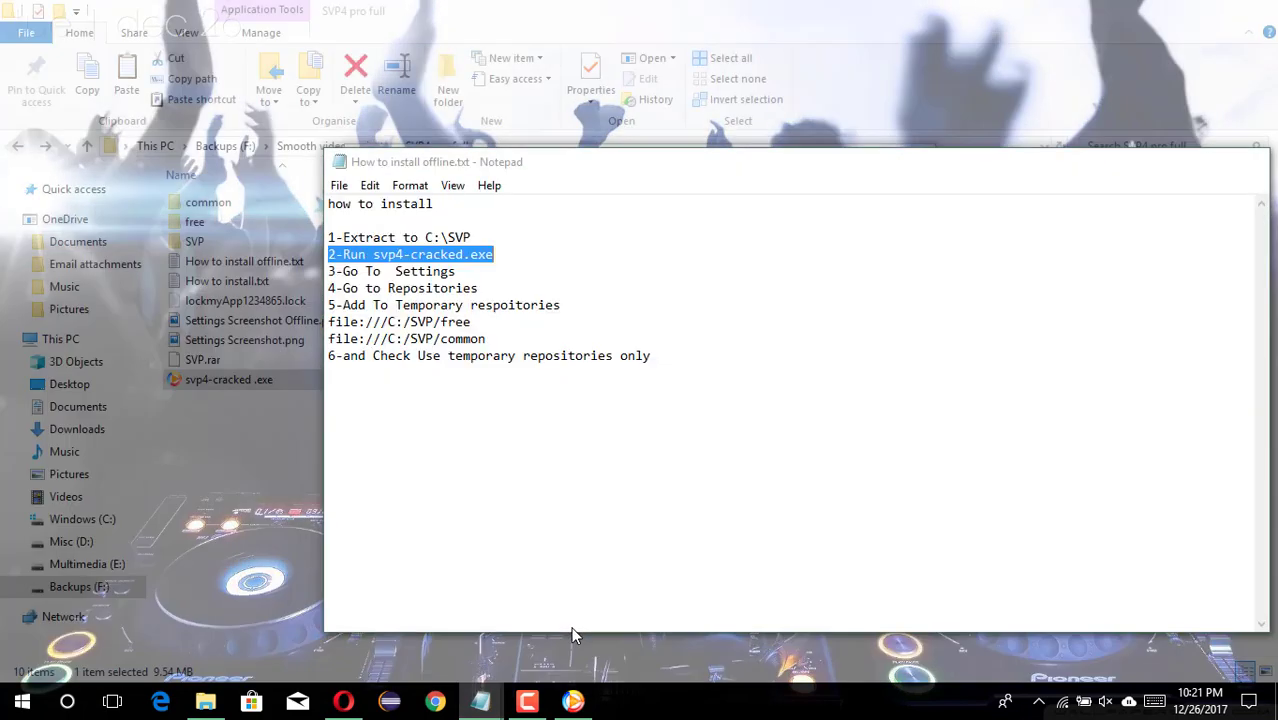
click(573, 633)
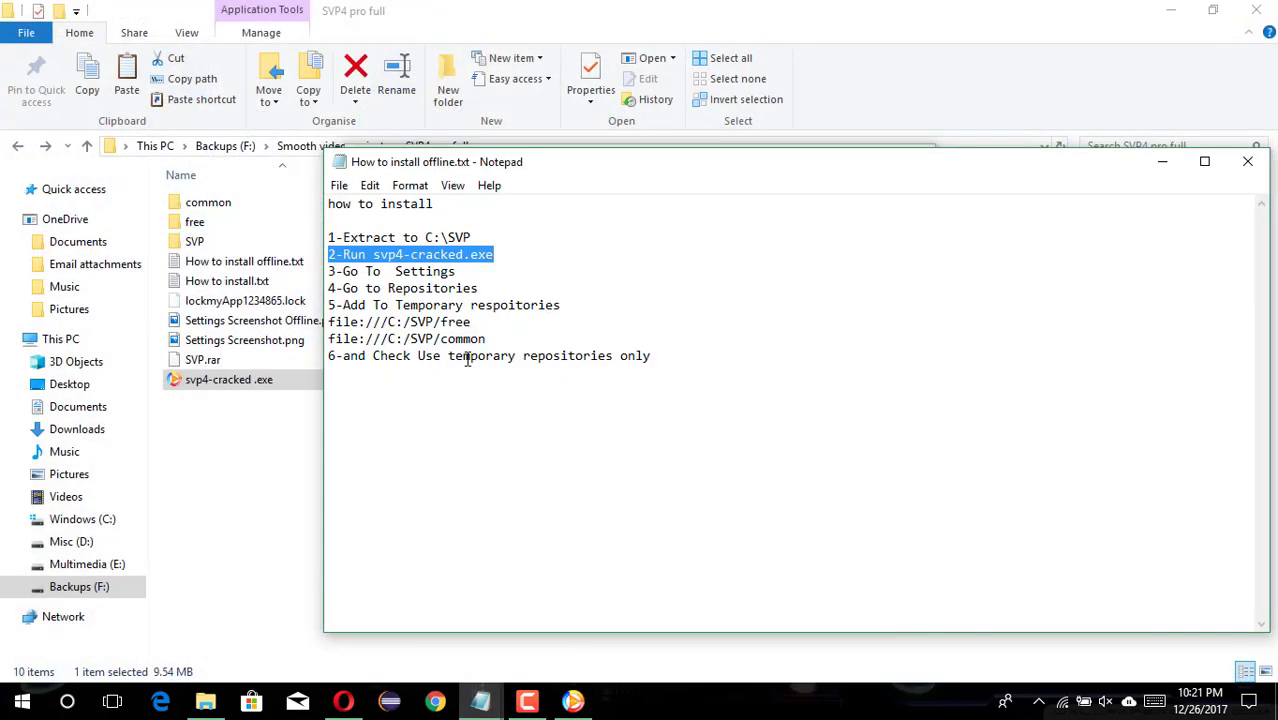
drag(462, 273, 333, 273)
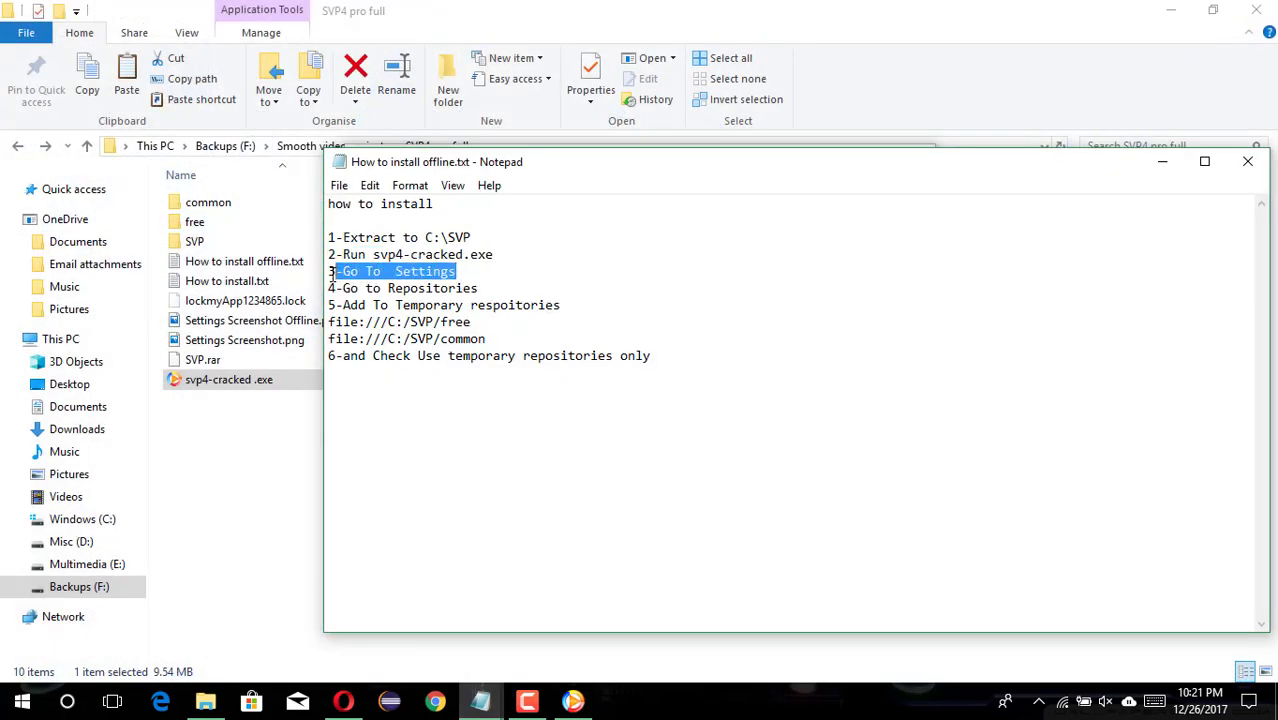
mouse_move(480, 700)
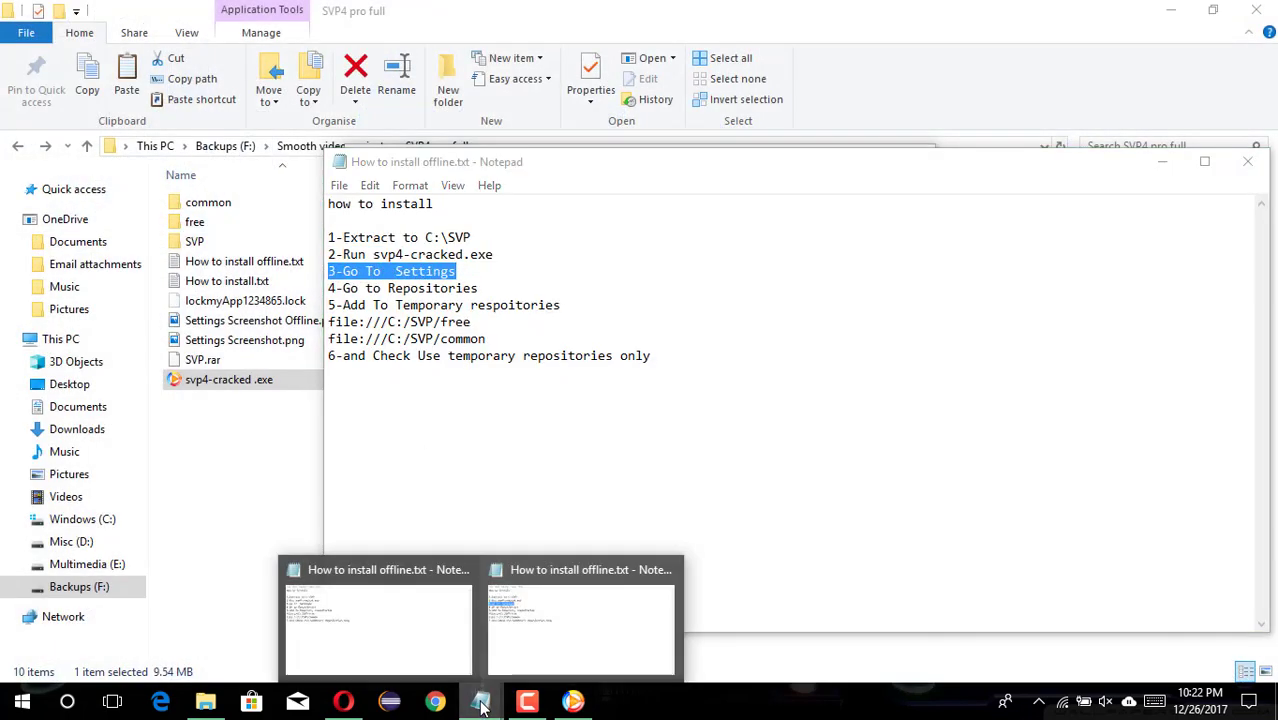
click(464, 572)
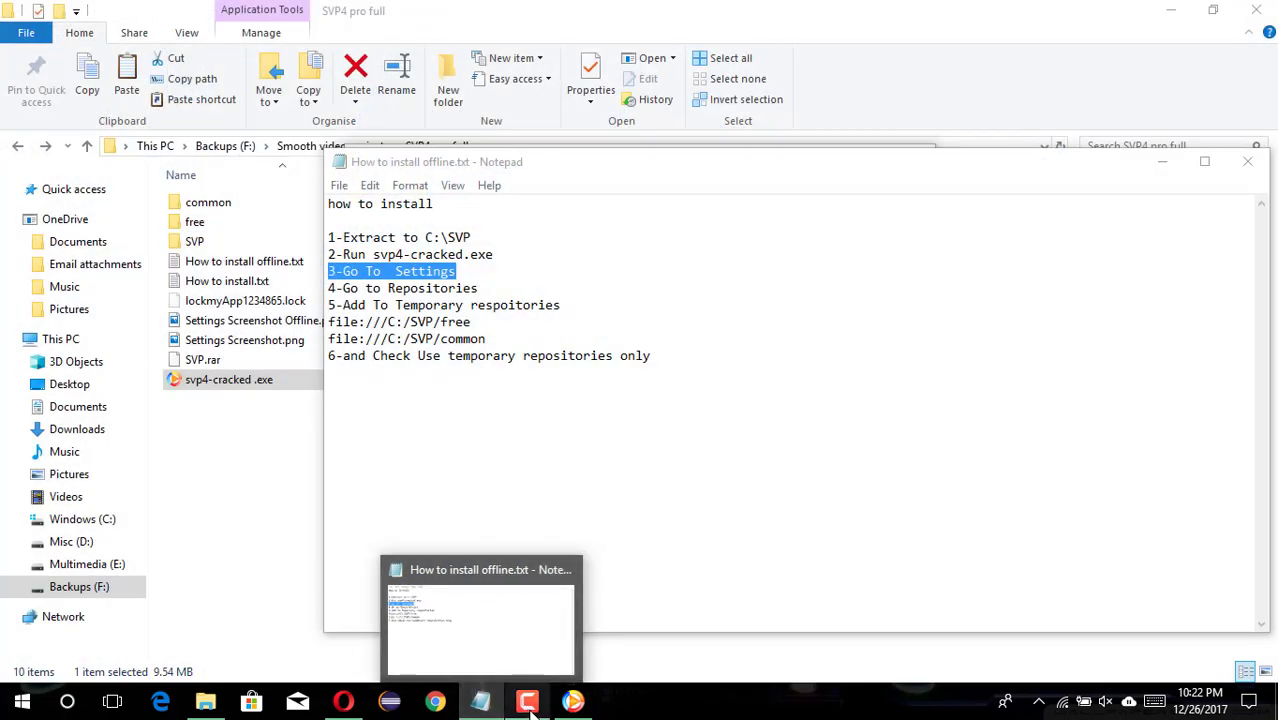
click(567, 703)
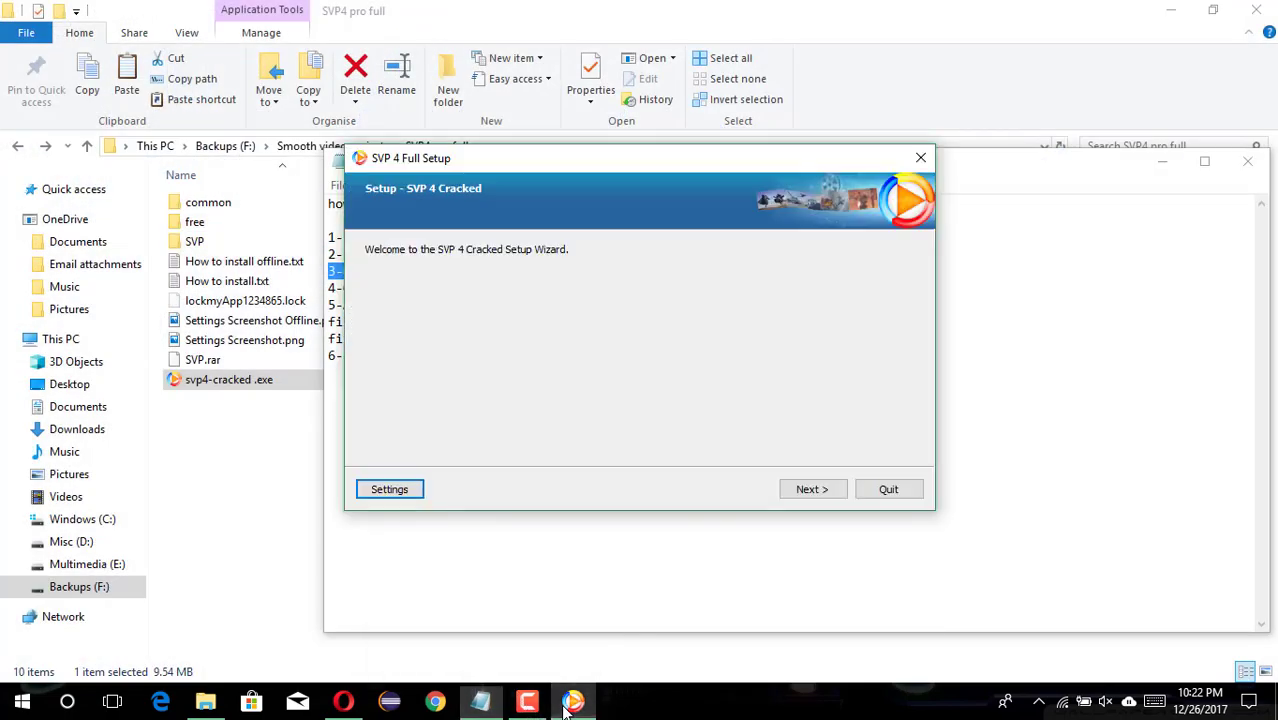
click(413, 493)
Check instruction 4 in How to install offline.txt and show the Repositories settings of the SVP 4 installer
click(392, 536)
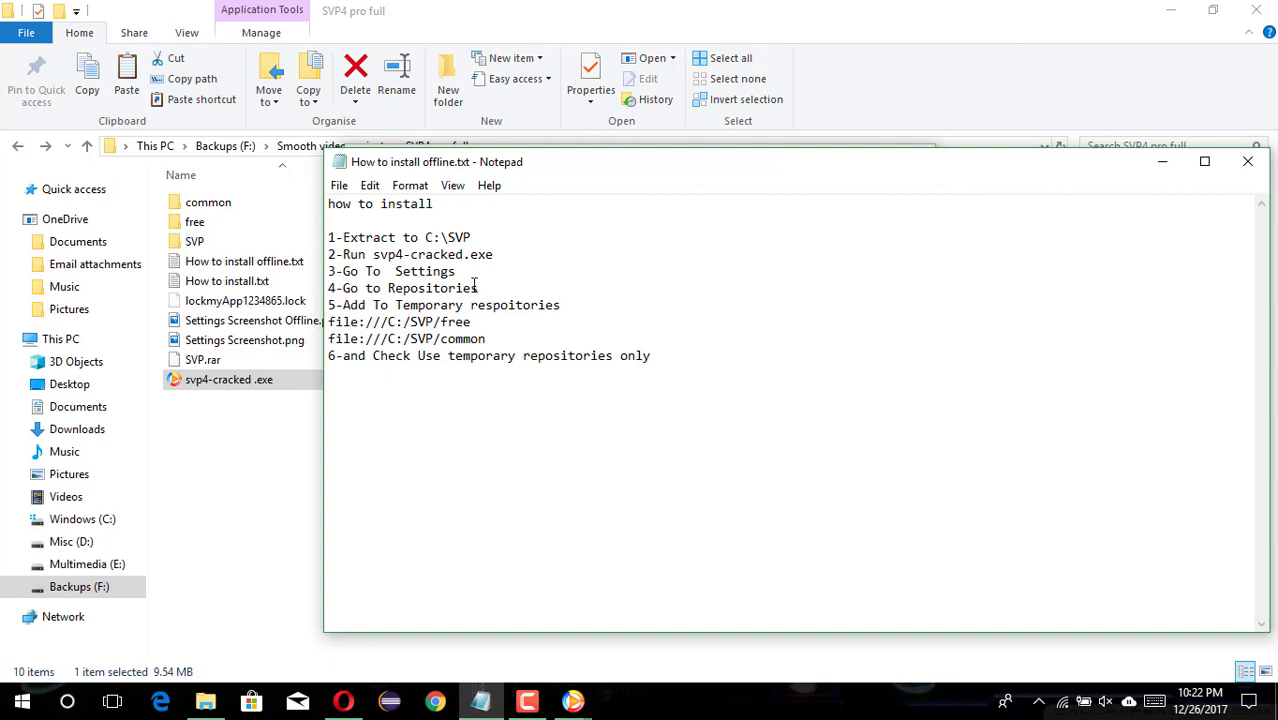
drag(561, 305, 333, 305)
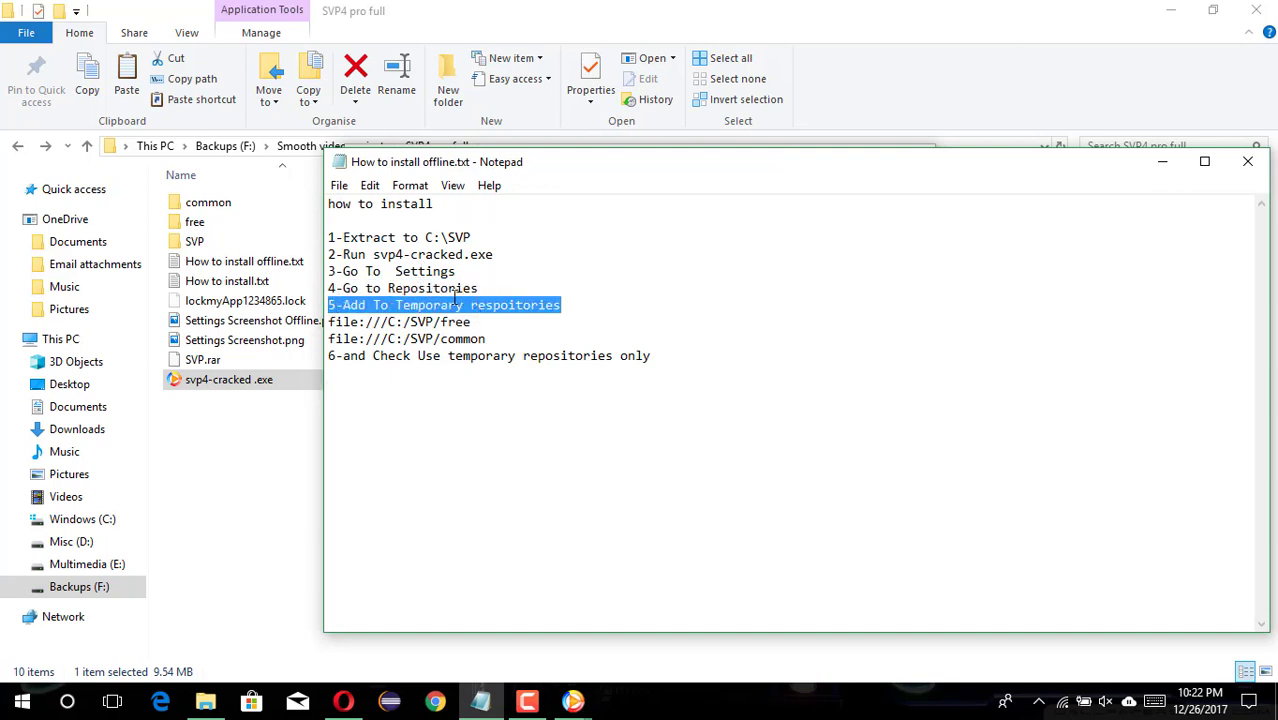
drag(486, 287, 328, 288)
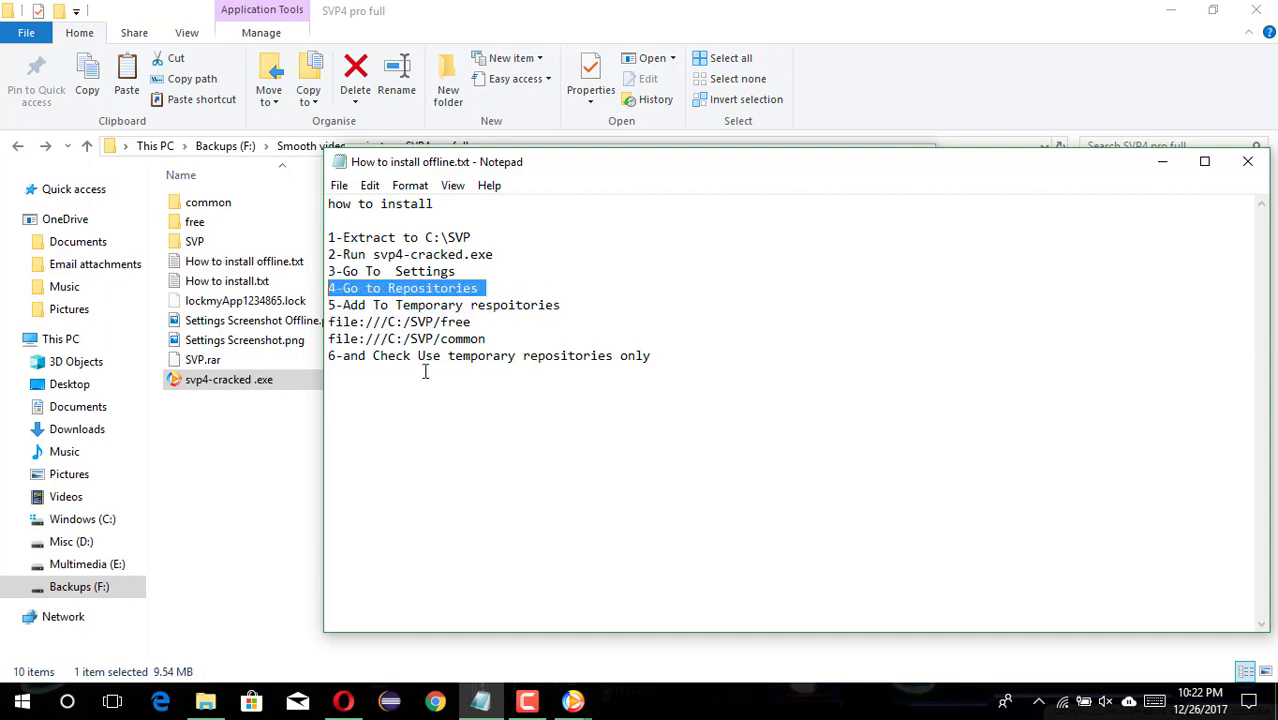
click(572, 700)
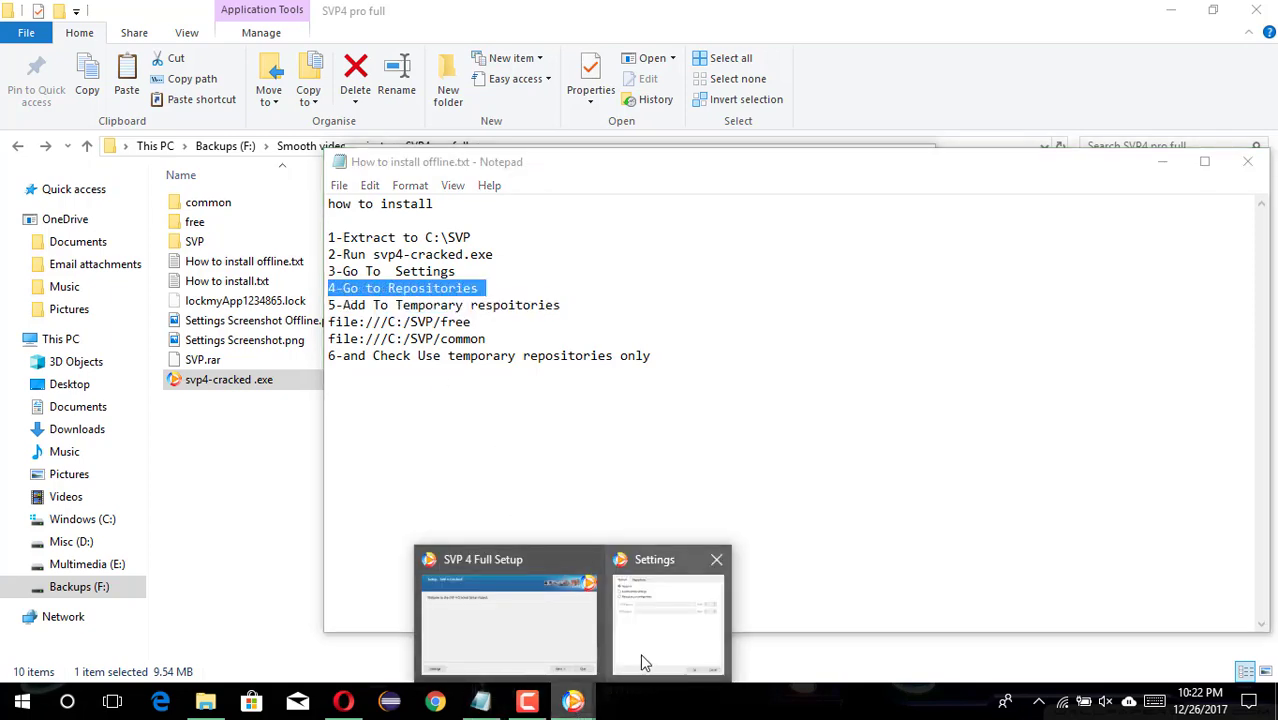
click(660, 620)
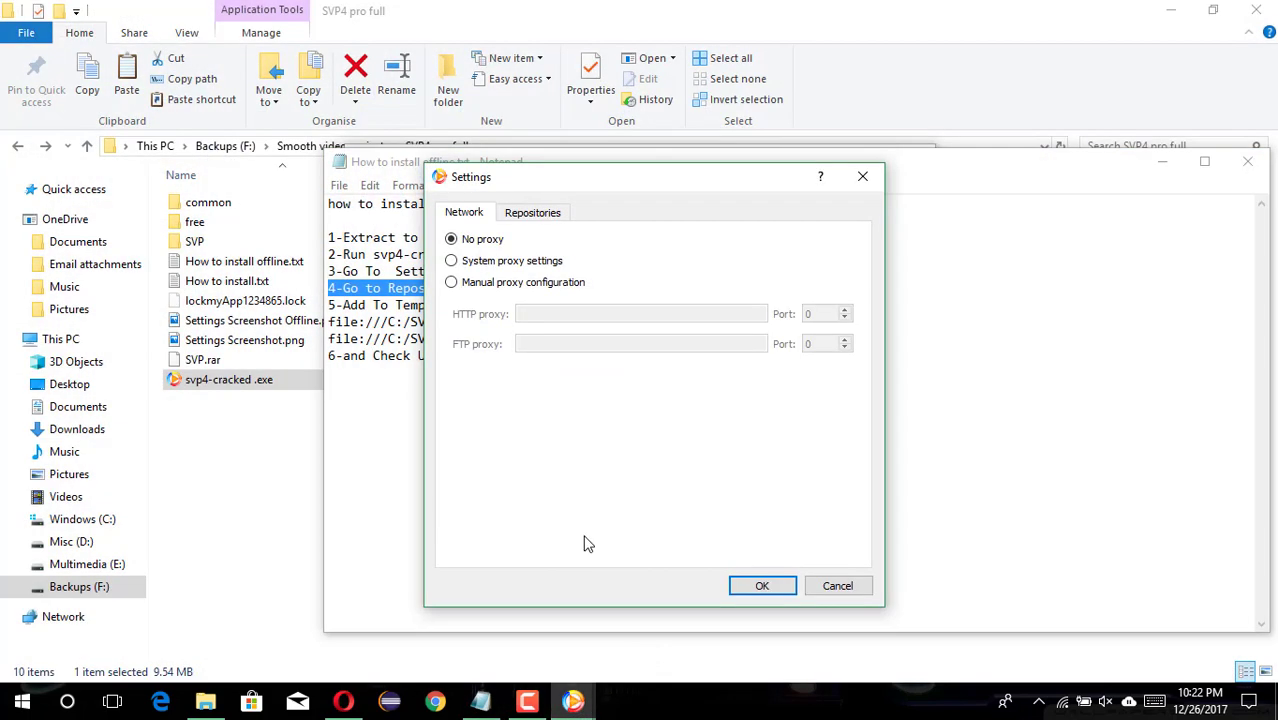
click(541, 216)
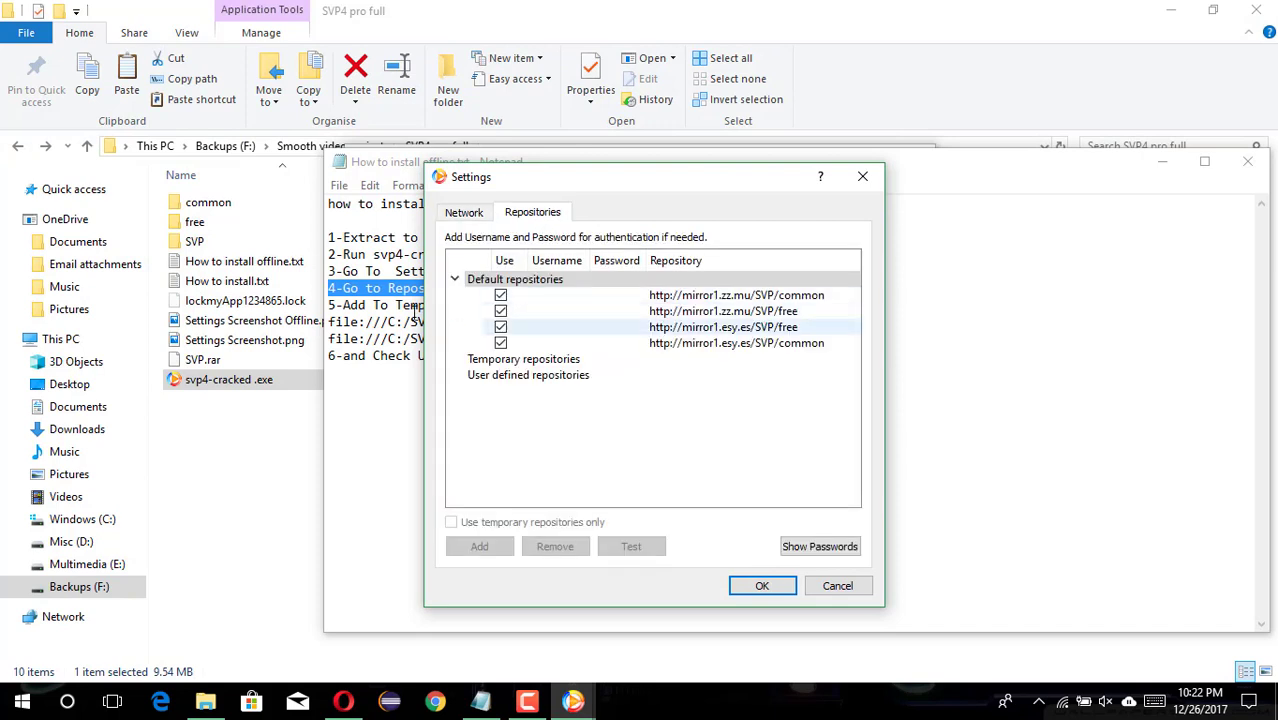
Check instruction 5 about temporary repositories and move the installer's Settings dialog aside so the instructions stay readable
click(395, 306)
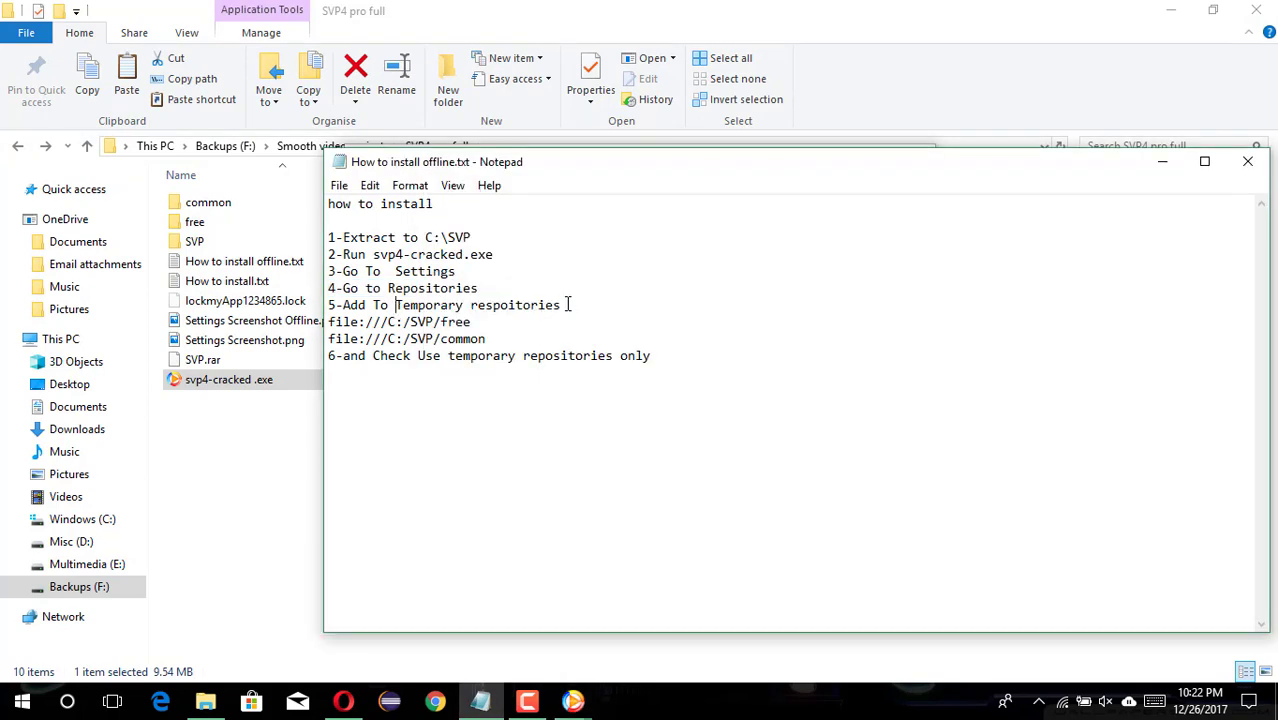
key(Home)
key(shift+End)
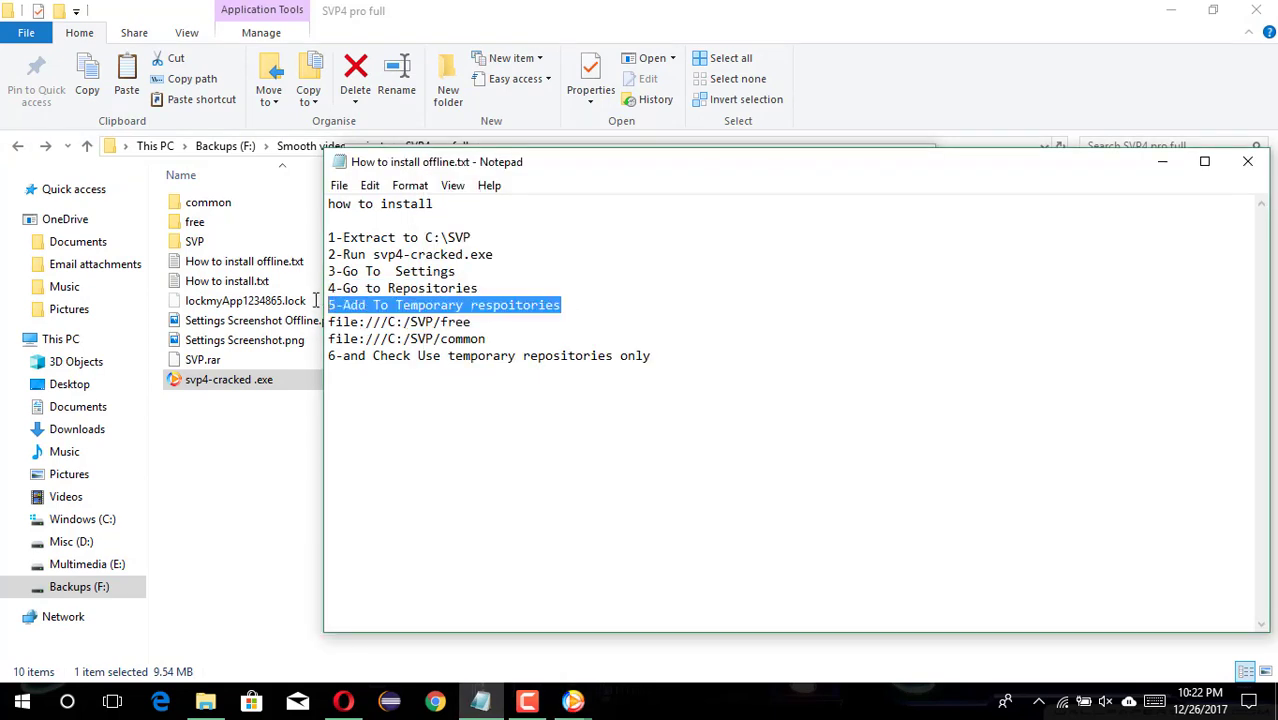
click(570, 702)
click(676, 610)
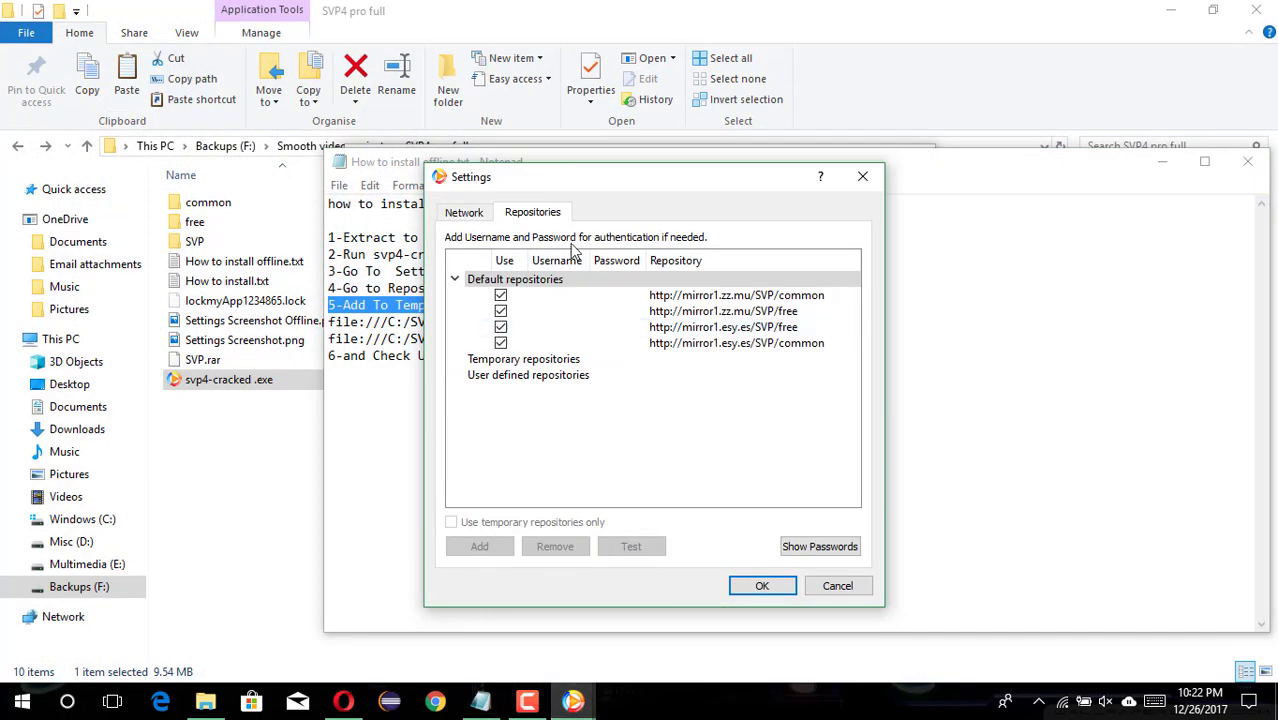
drag(575, 188, 761, 182)
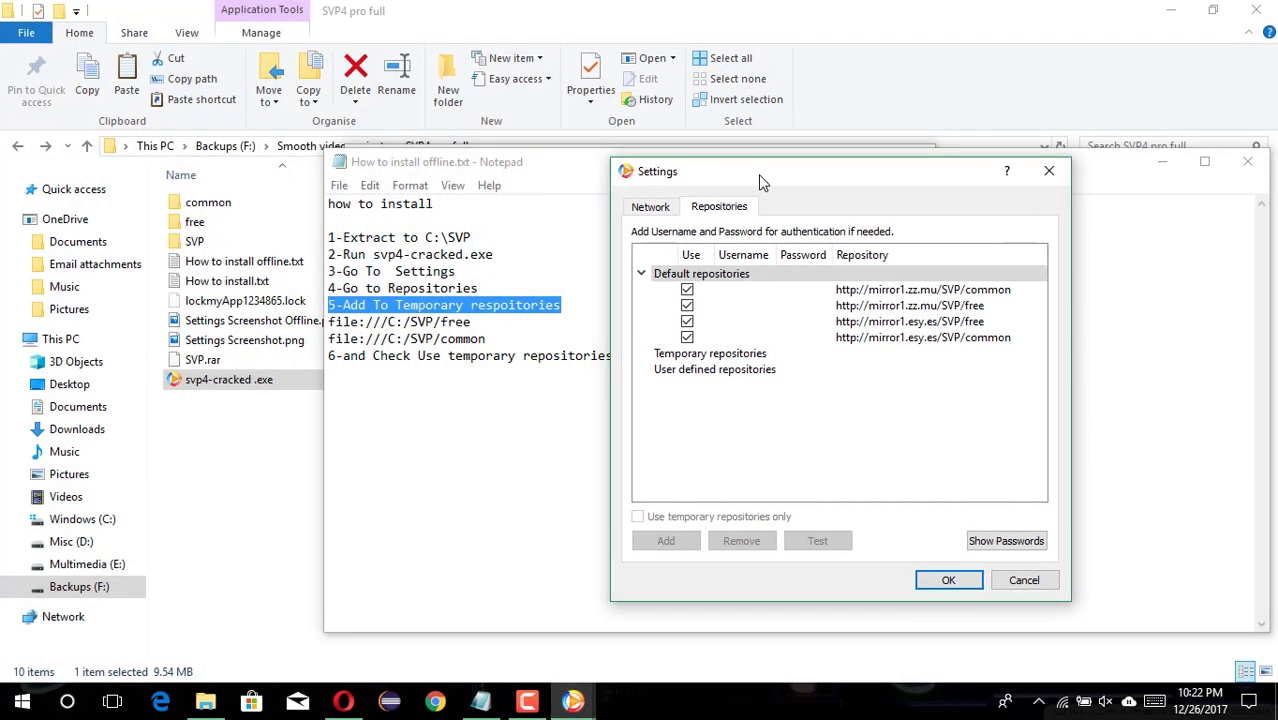
Add a temporary repository with the address file:///C:/SVP/free, copied from How to install offline.txt
click(720, 356)
click(678, 541)
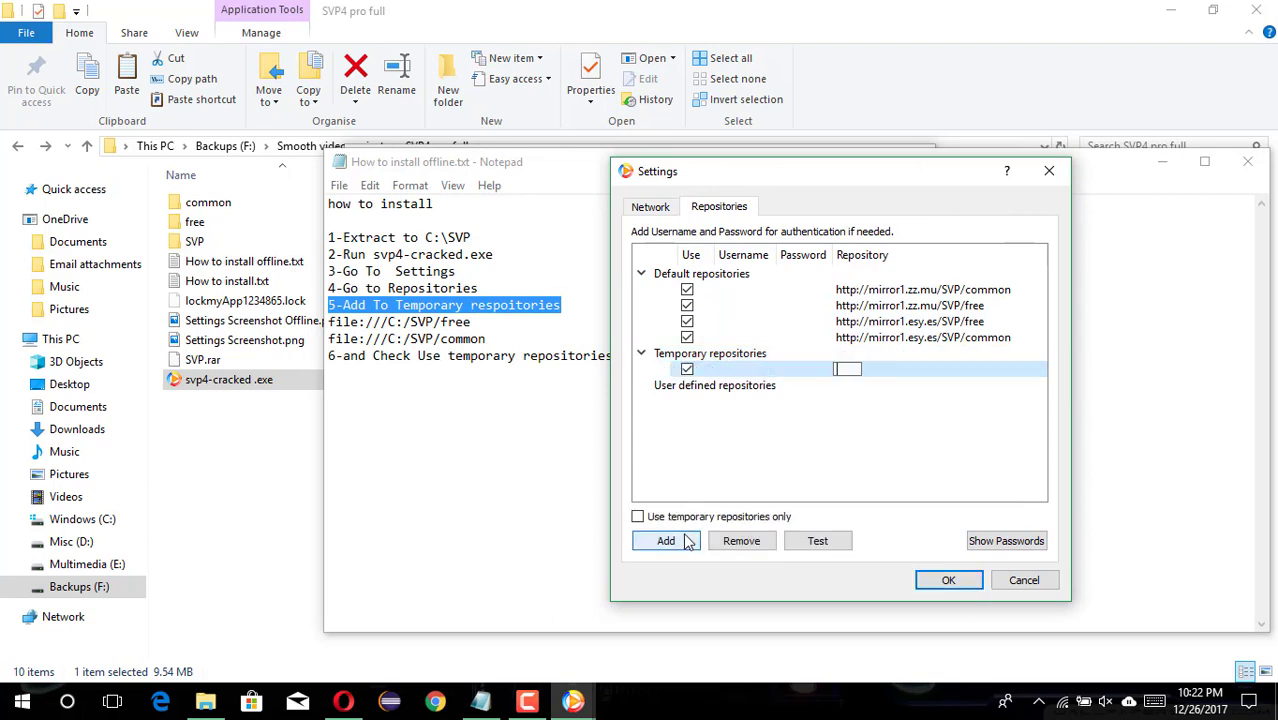
drag(490, 322, 322, 327)
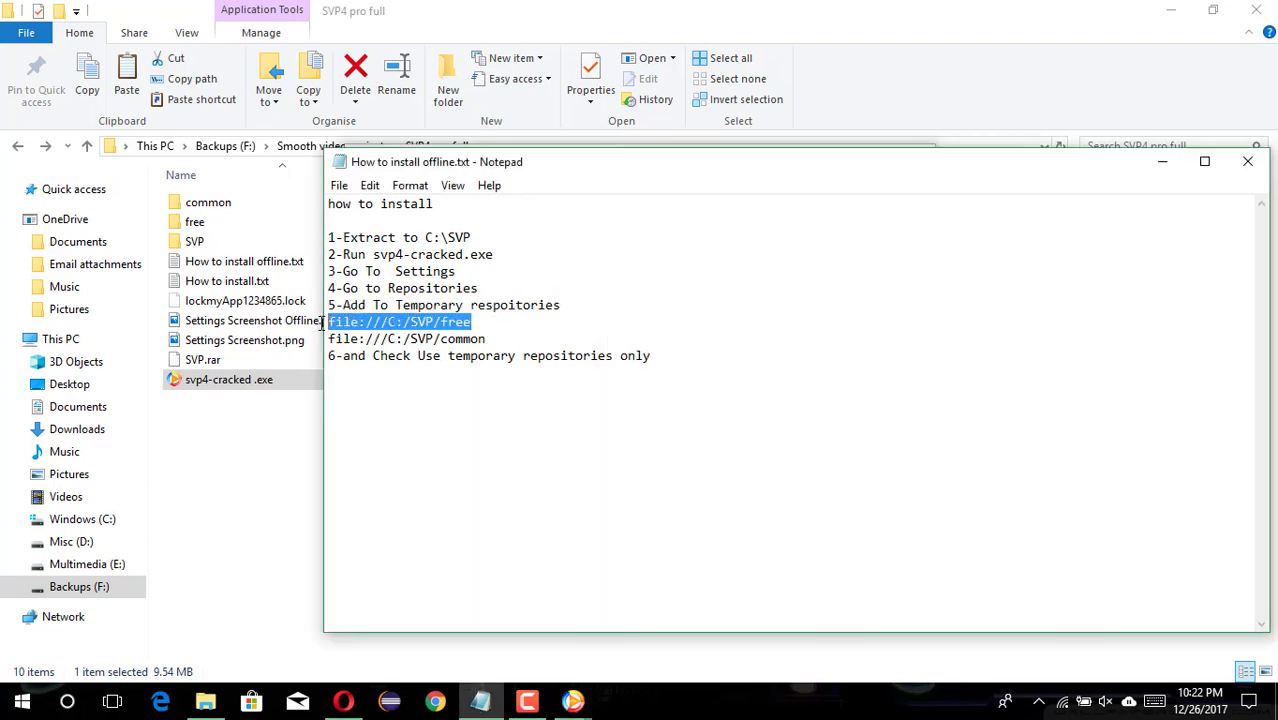
key(ctrl+c)
mouse_move(573, 701)
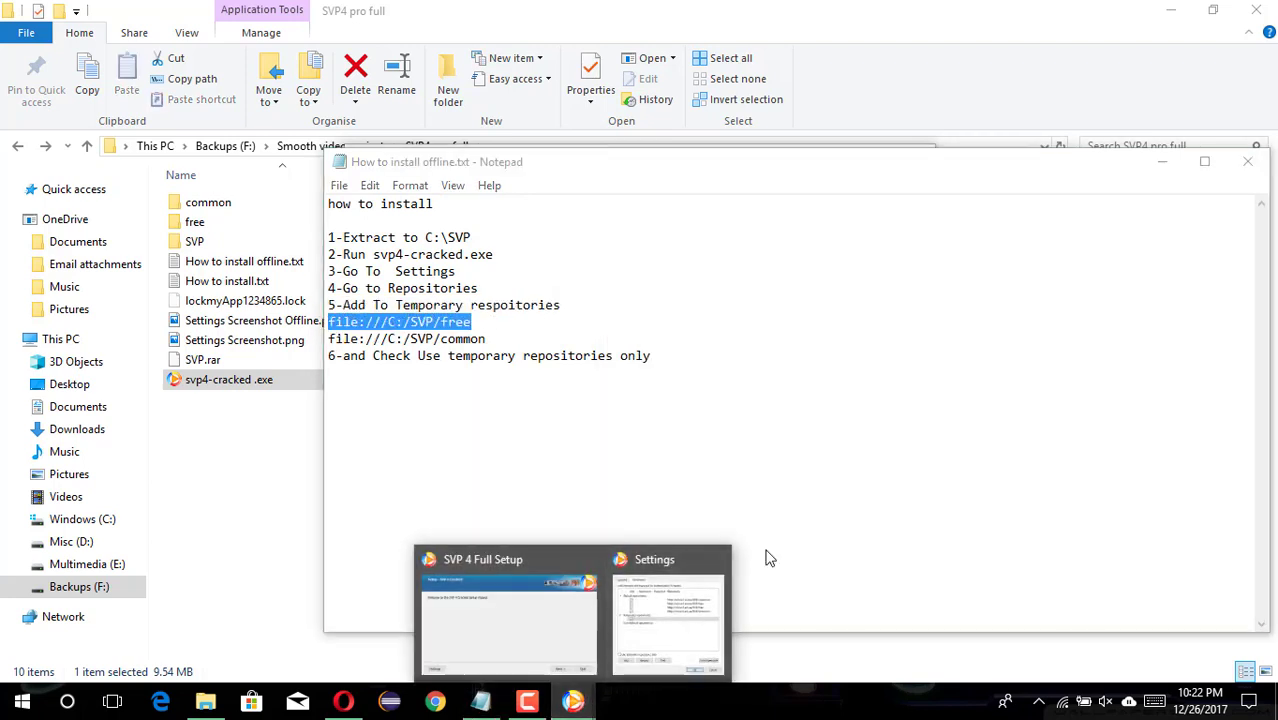
click(684, 610)
click(887, 371)
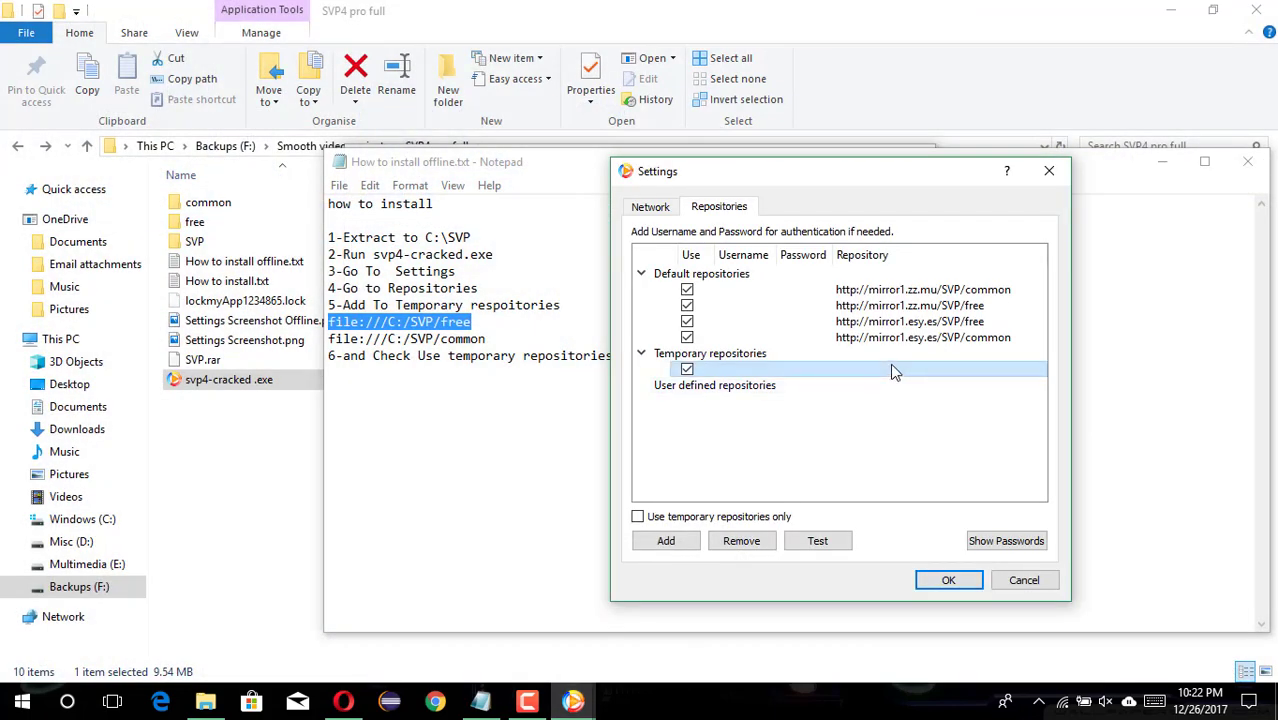
click(894, 372)
key(ctrl+v)
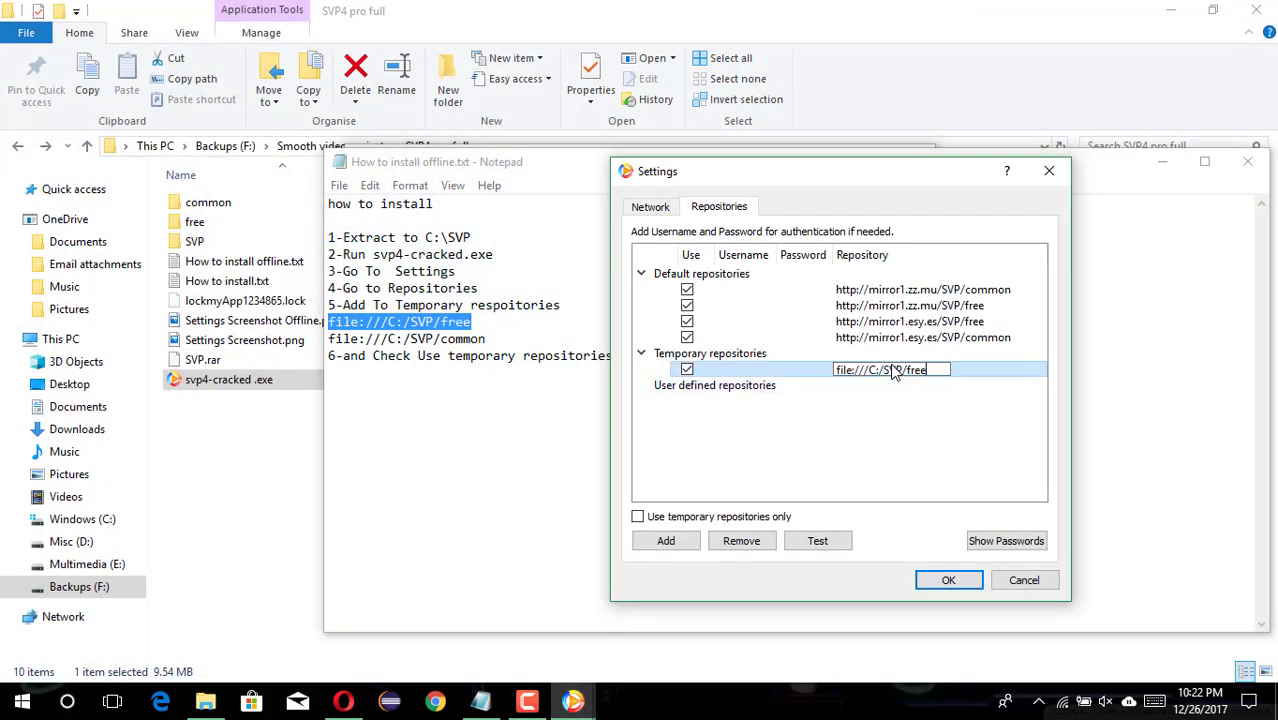
Add a second temporary repository with the address file:///C:/SVP/common
click(688, 546)
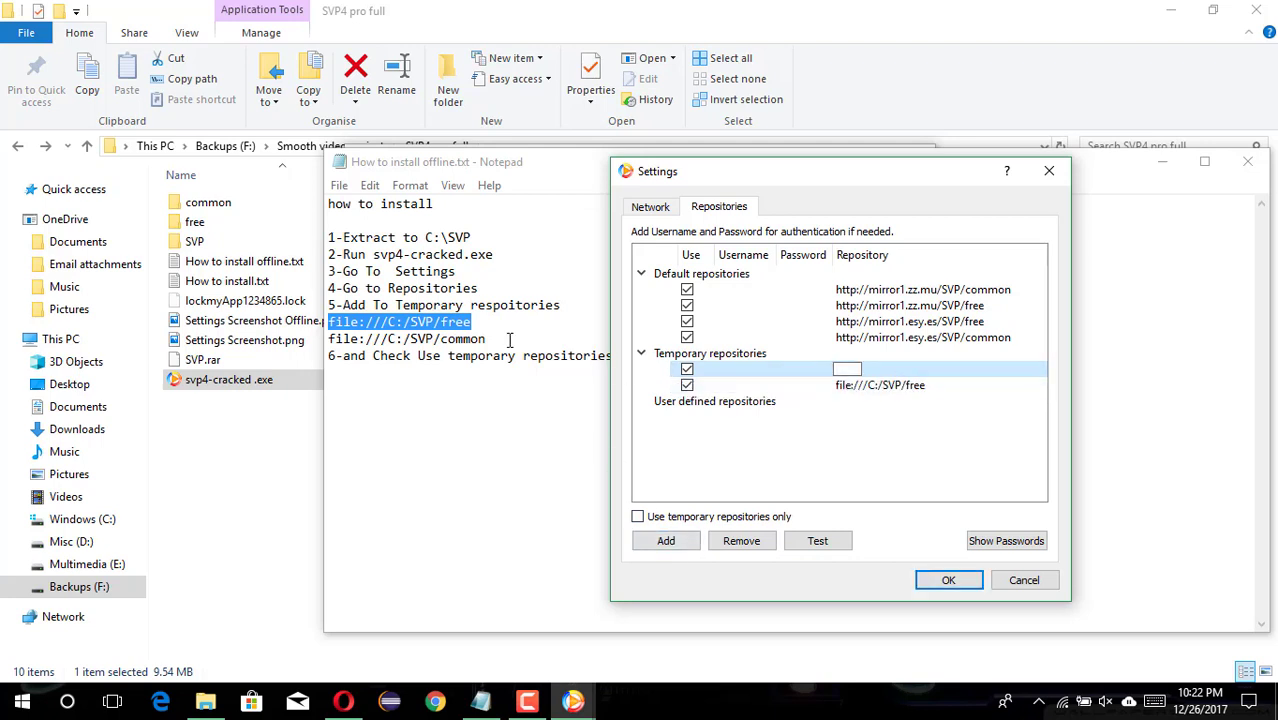
key(ctrl+v)
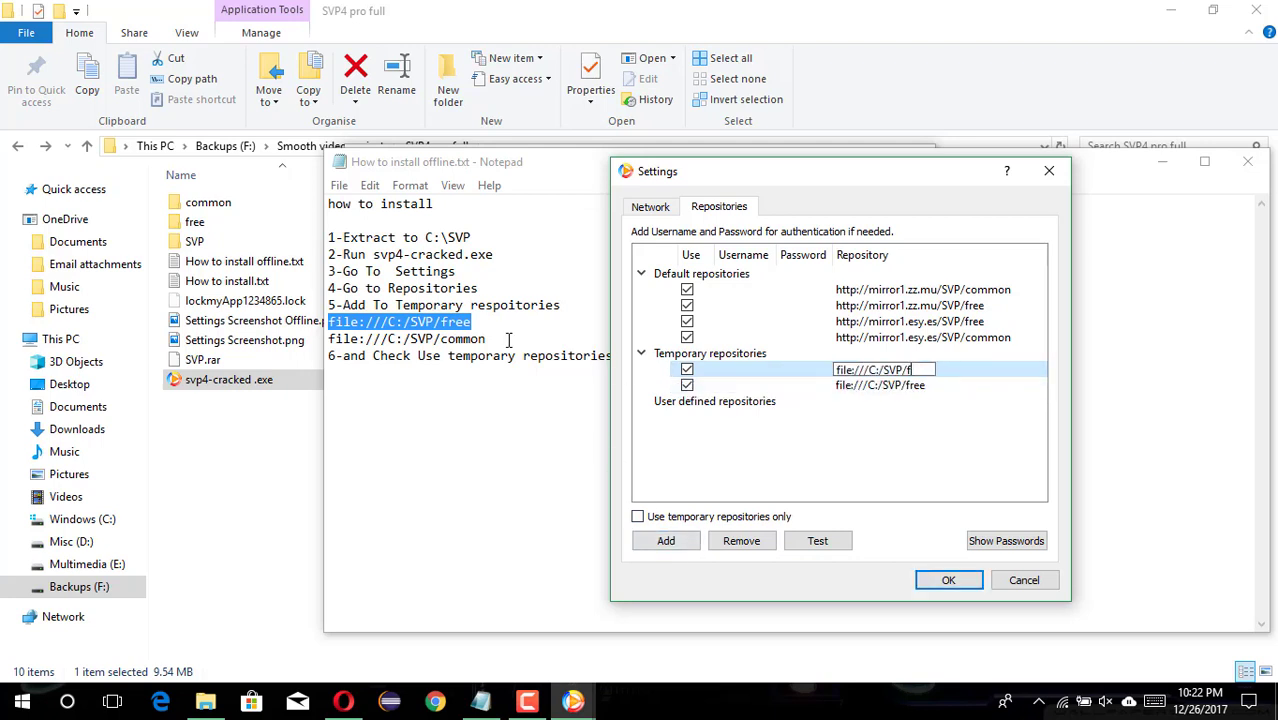
text(common)
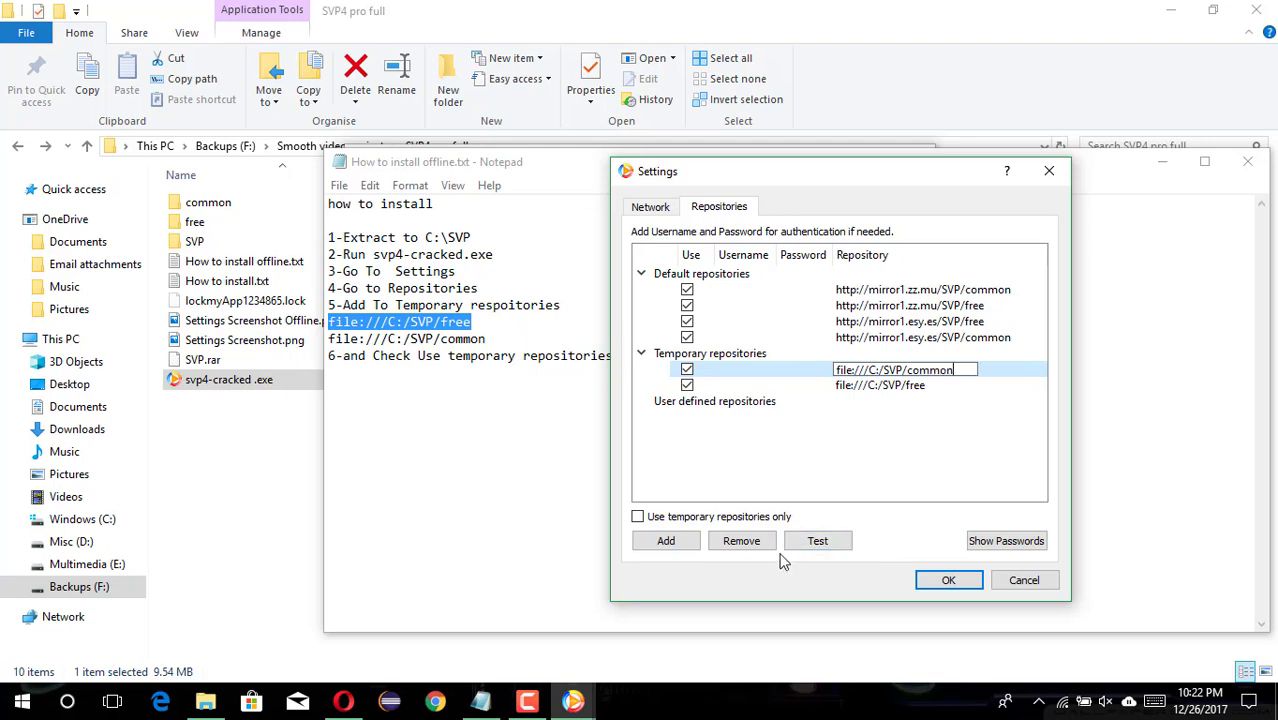
Enable "Use temporary repositories only" as instruction 6 says, accept the settings, and return to the SVP 4 Full Setup wizard
click(724, 522)
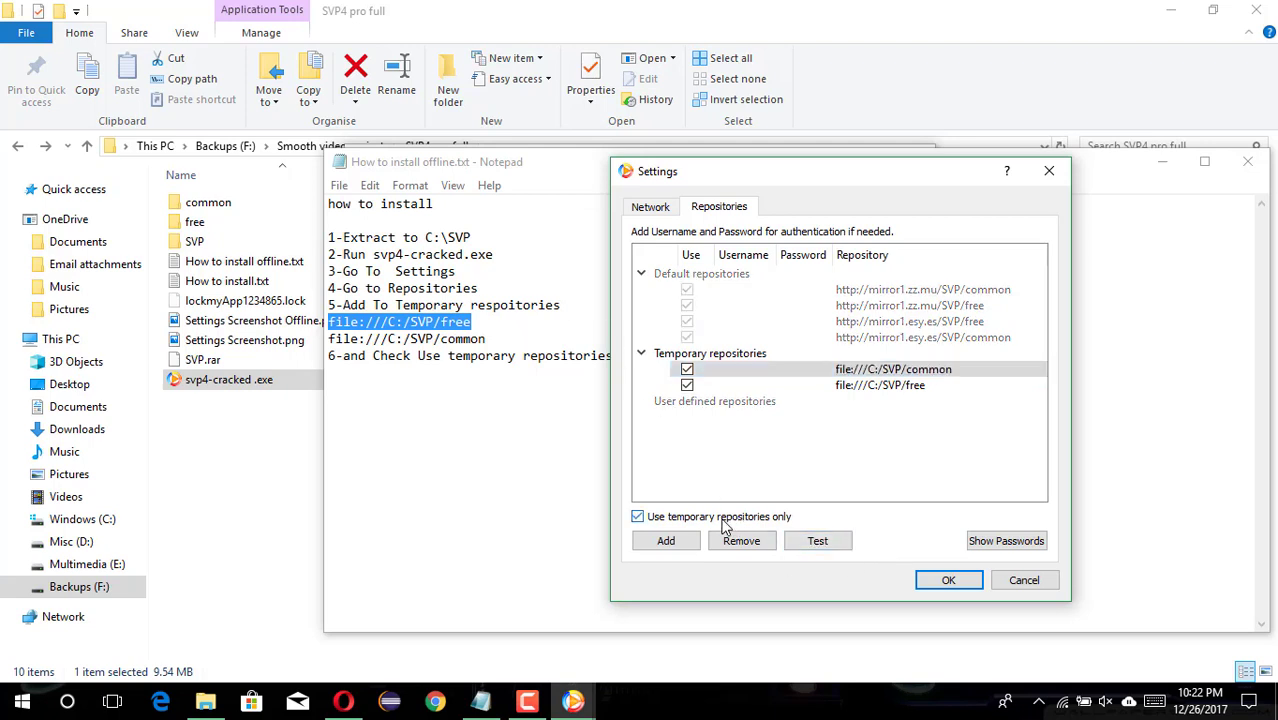
click(330, 358)
drag(330, 358, 665, 366)
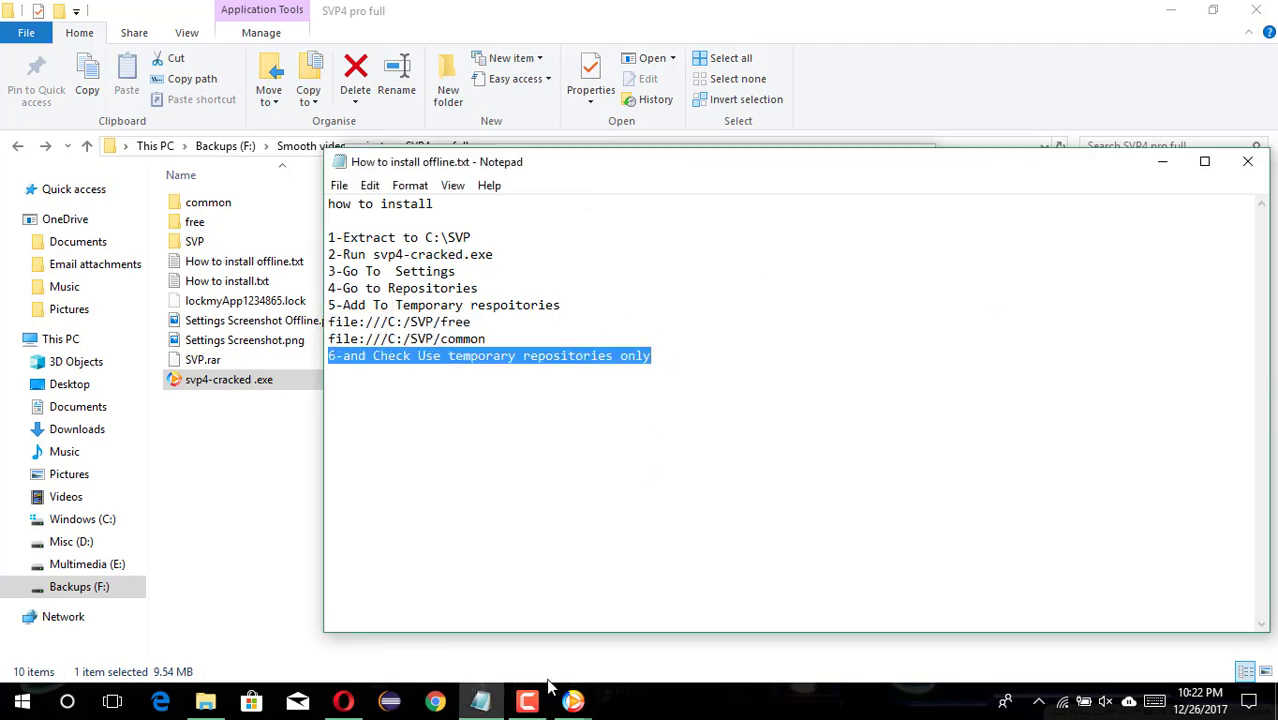
mouse_move(573, 700)
click(668, 620)
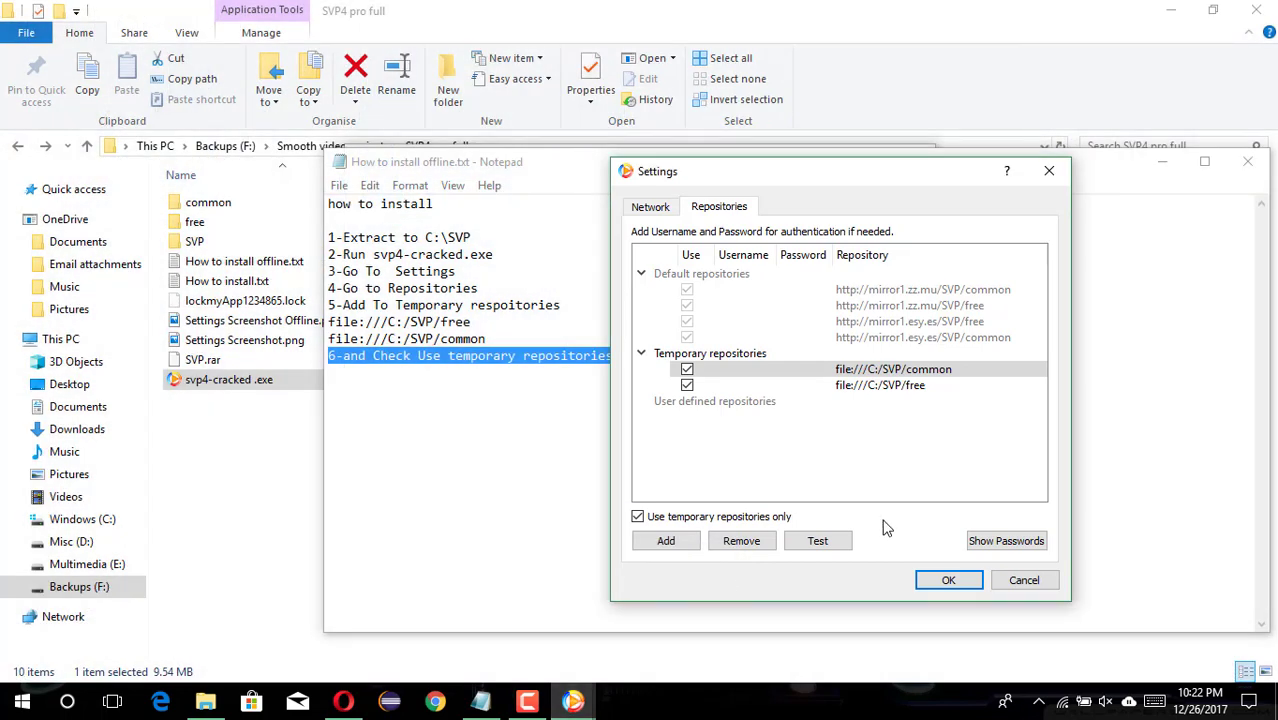
click(960, 579)
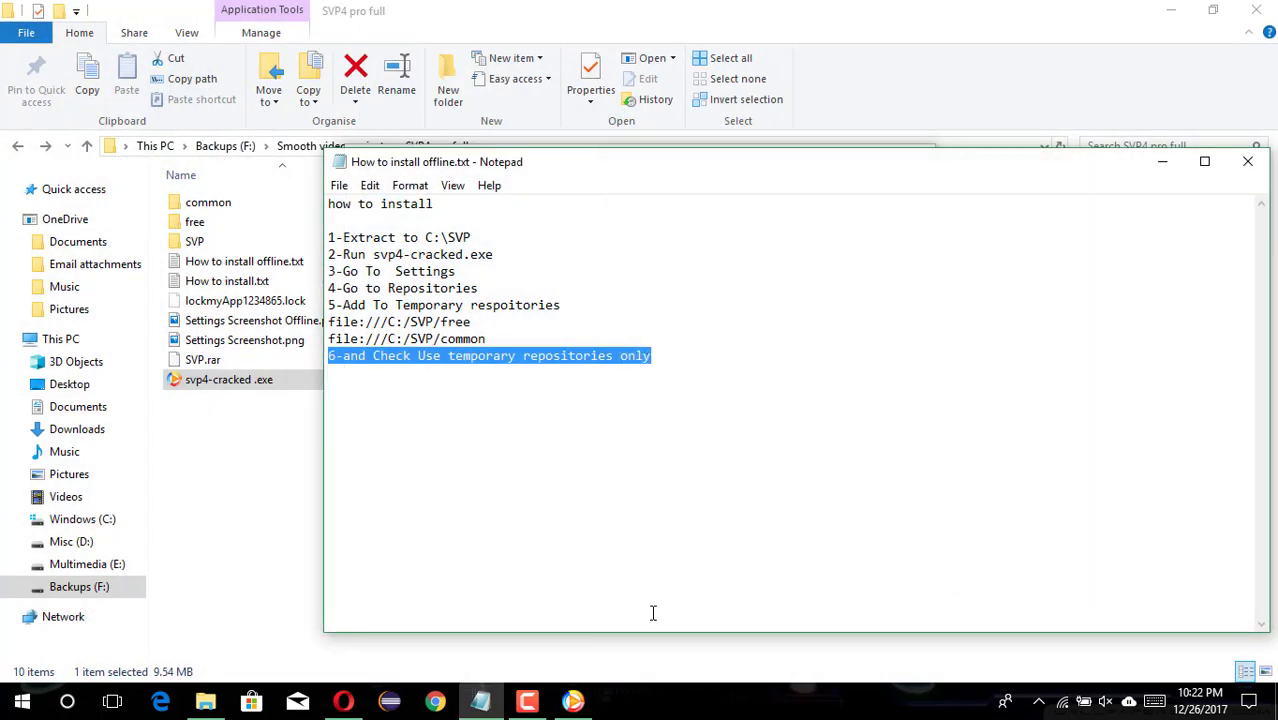
click(575, 701)
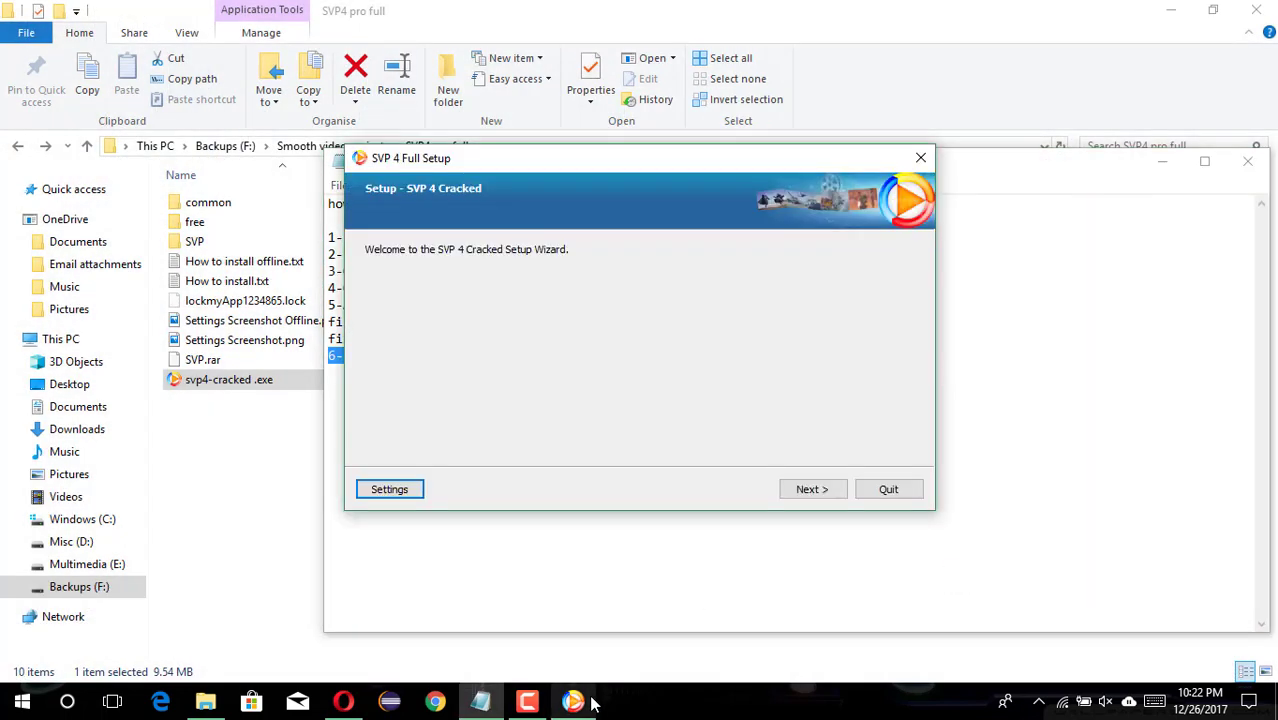
Keep C:\Program Files (x86)\SVP 4 as the installation folder and use SVP with the DirectShow, mpv and libmpv players but not VLC
click(823, 487)
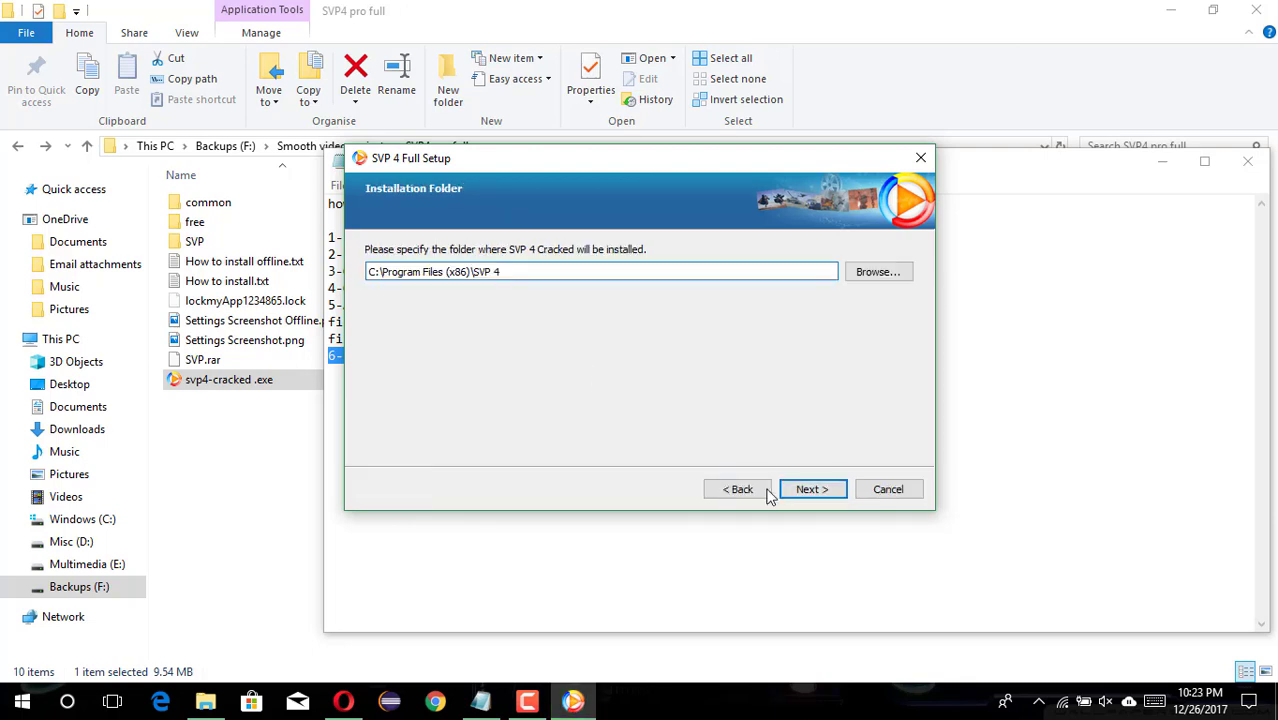
click(810, 491)
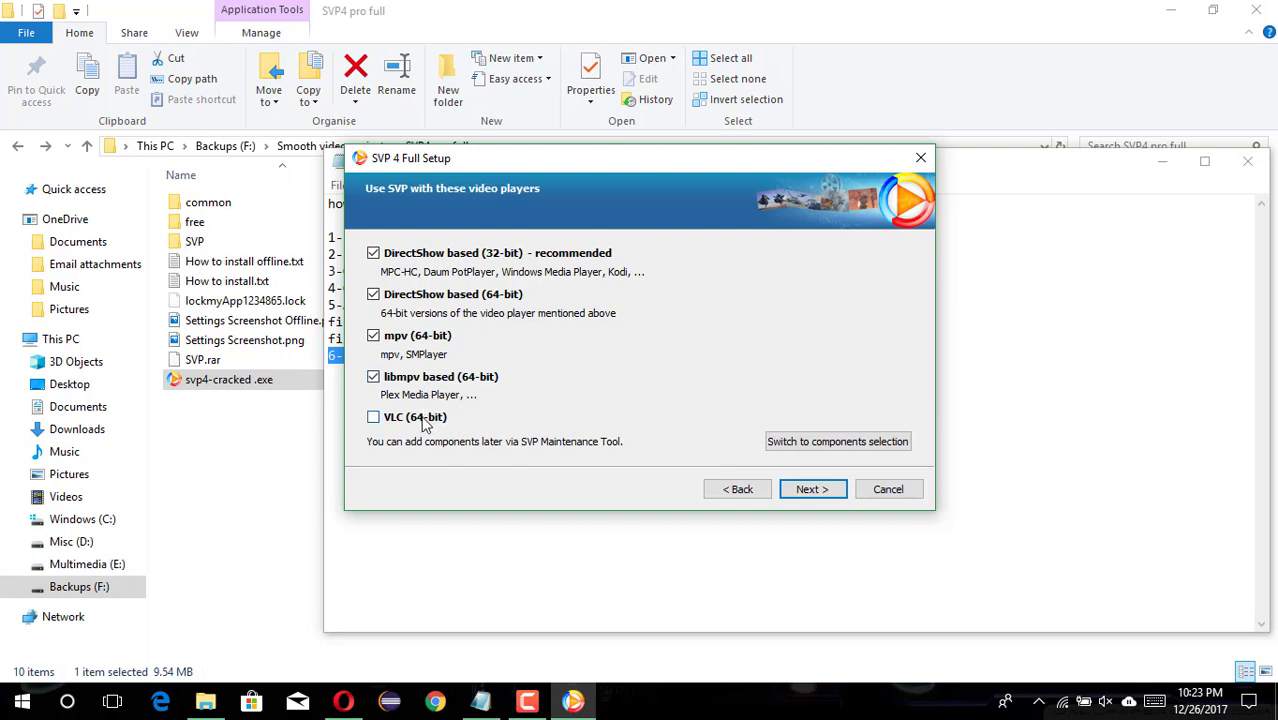
click(820, 497)
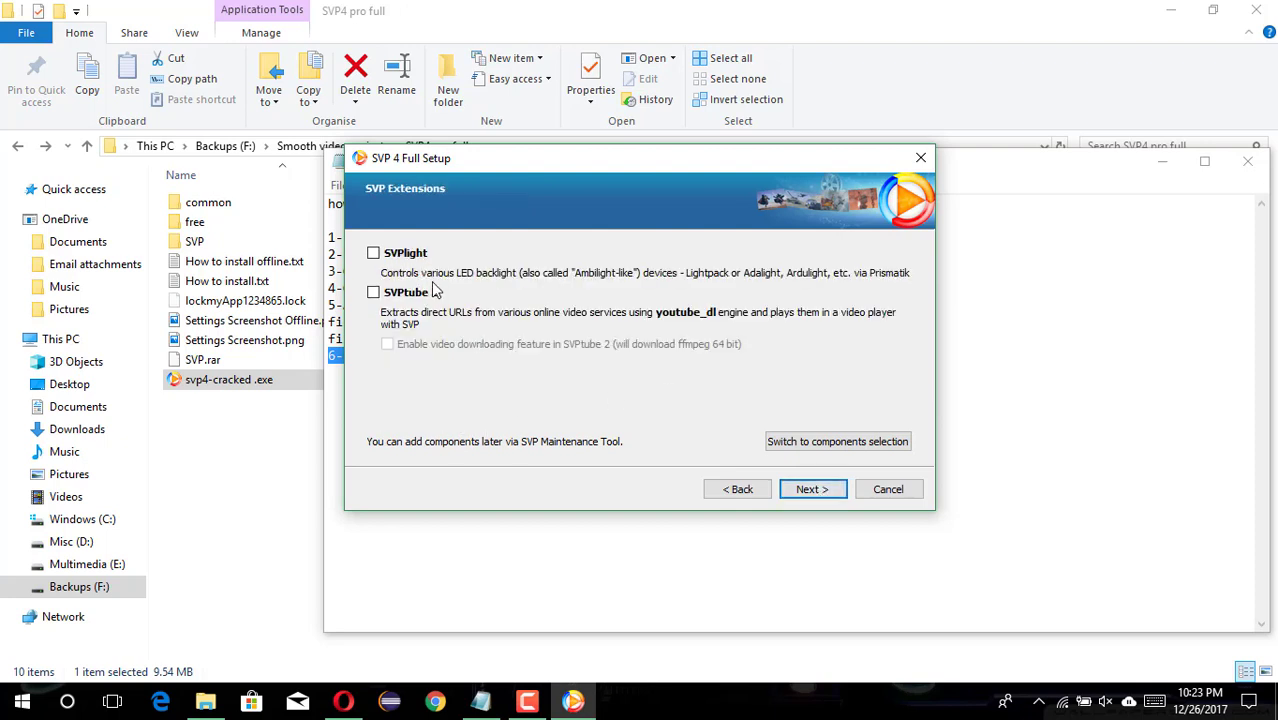
Include the SVPlight and SVPtube 2 extensions plus MPC-HC, madVR and ReClock, with all additional MPC-HC and madVR options enabled
click(416, 294)
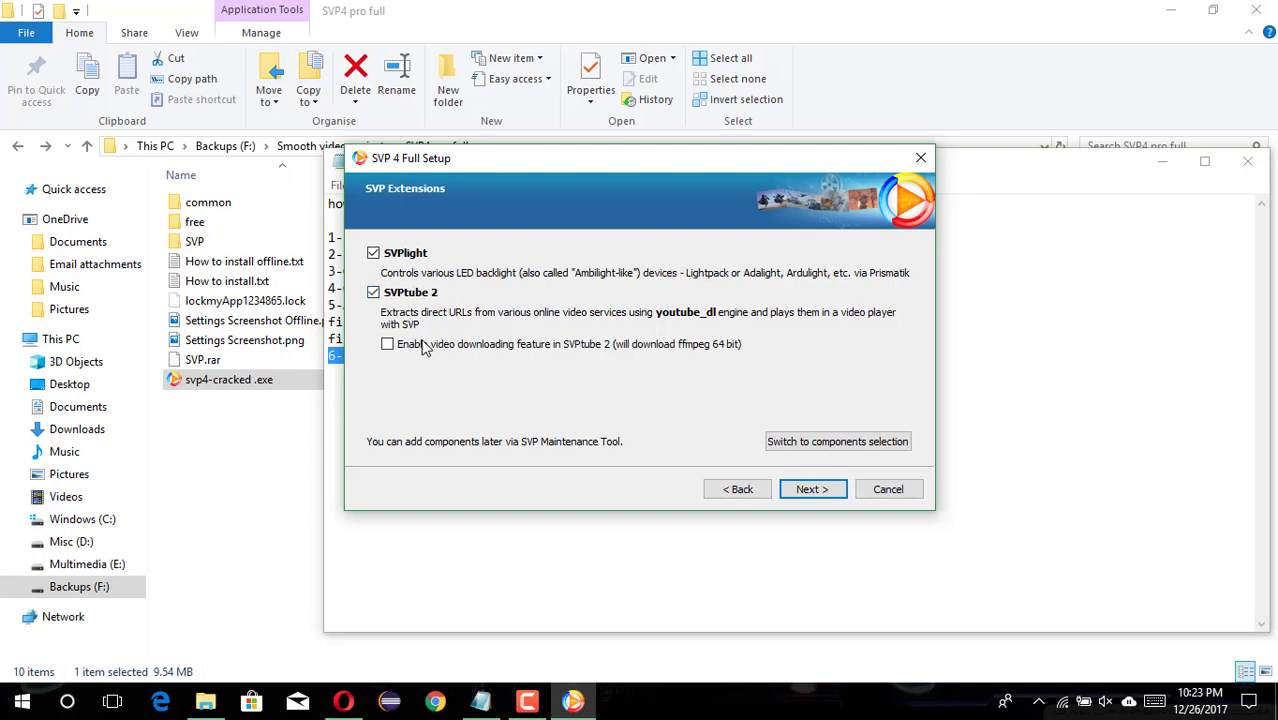
click(817, 492)
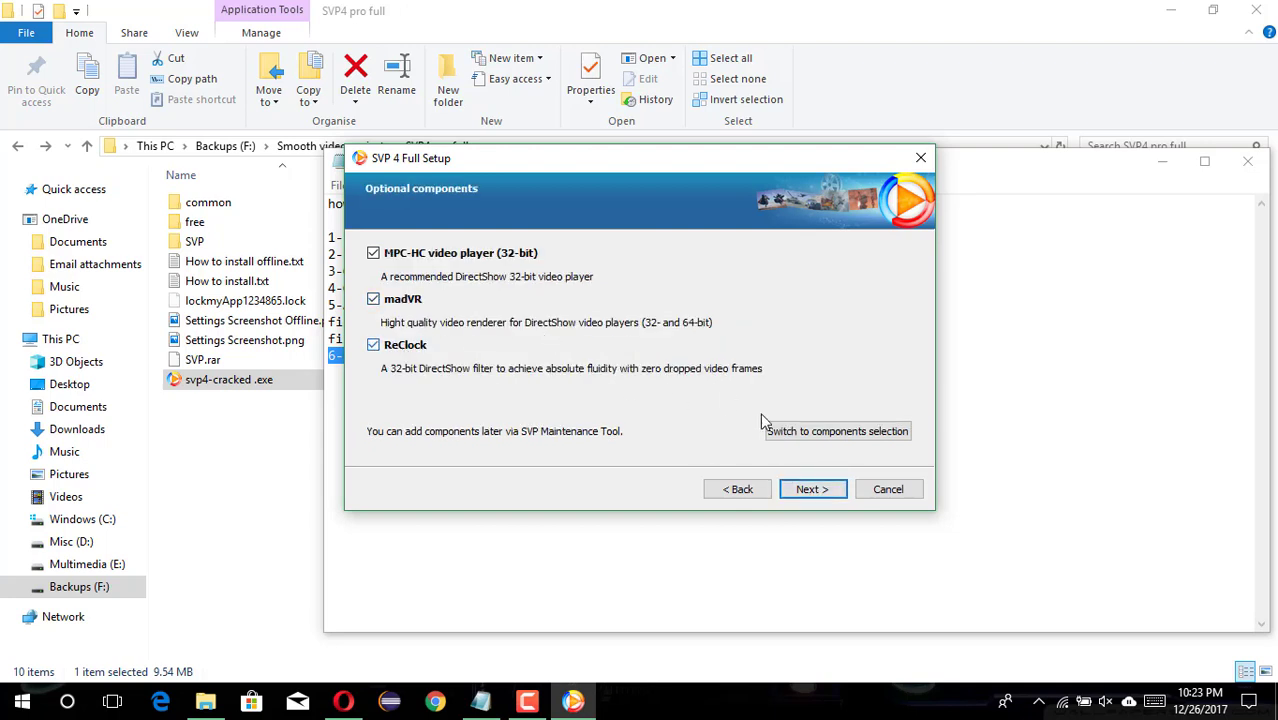
click(826, 500)
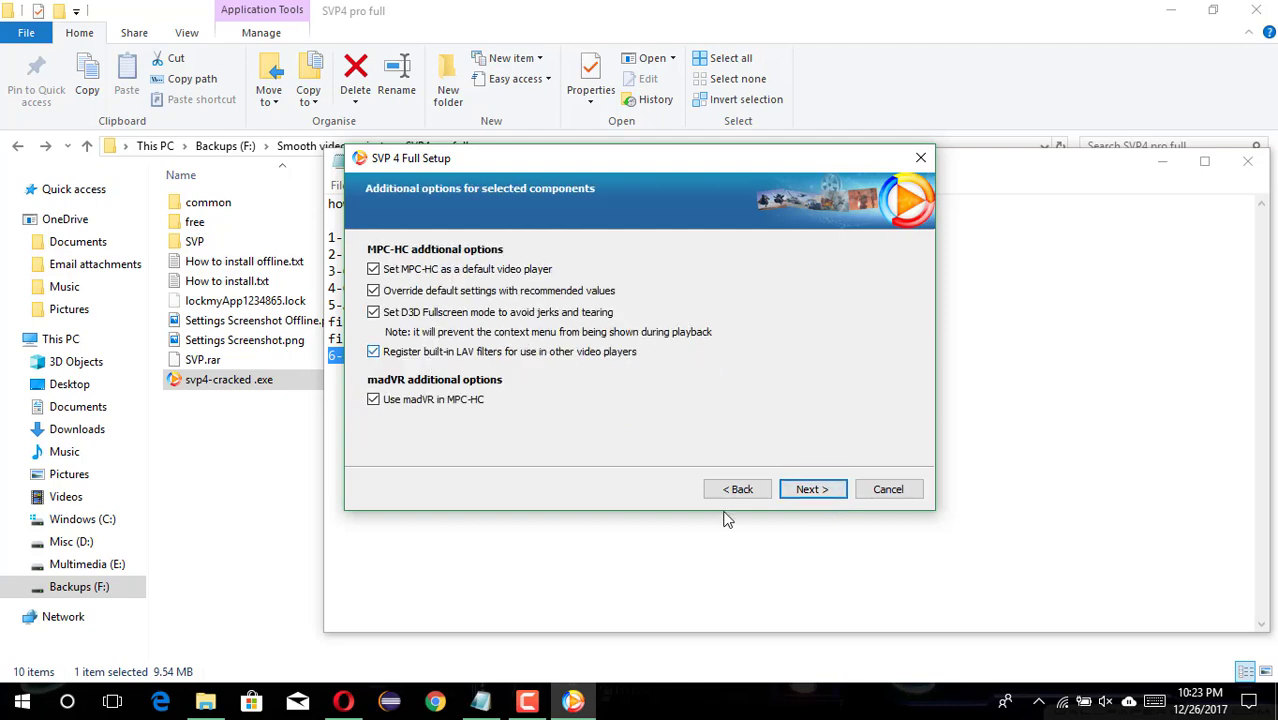
click(810, 503)
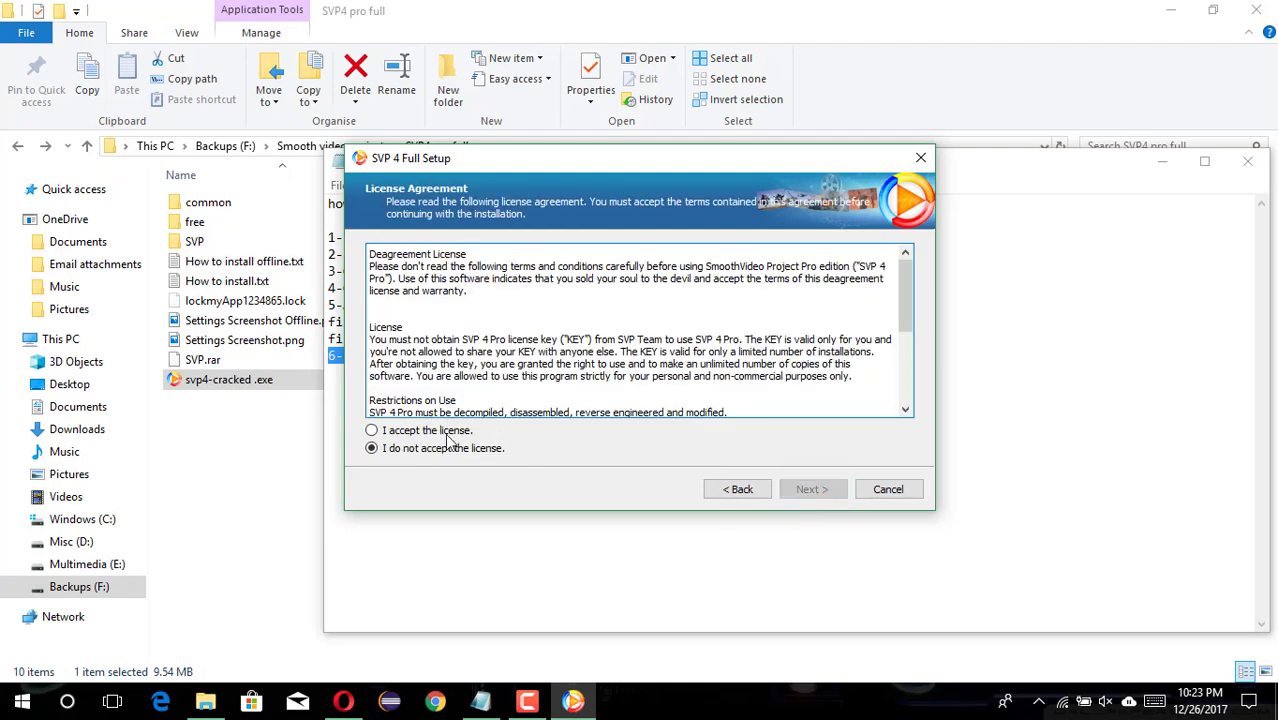
Accept the license, keep SVP 4 as the Start Menu folder, and start the installation
click(443, 433)
click(830, 500)
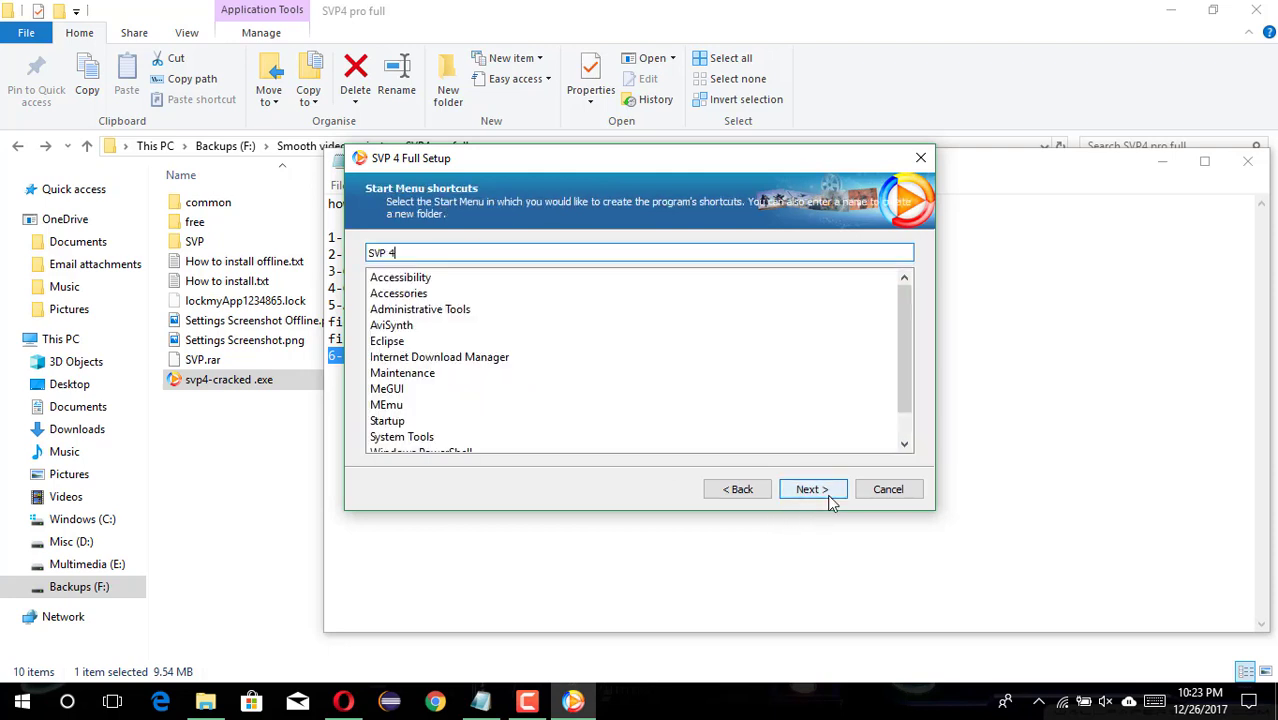
click(830, 500)
click(814, 489)
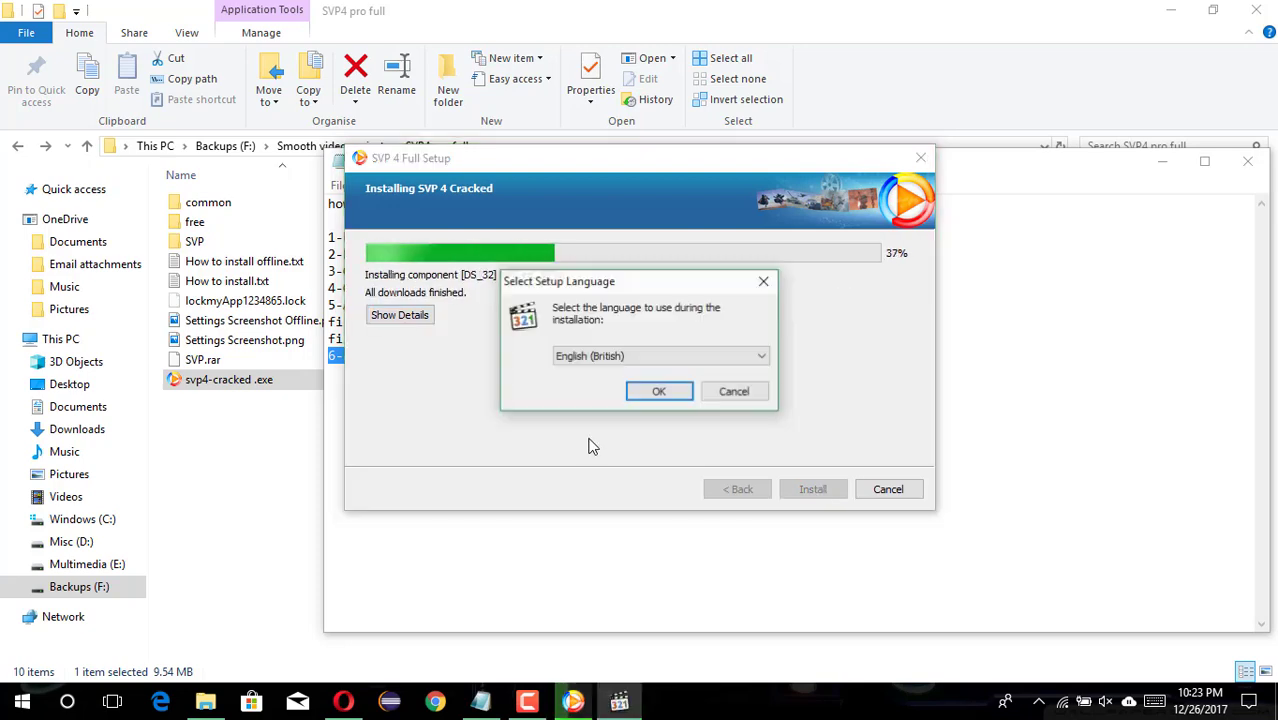
Complete the MPC-HC setup in English (British) with its default components, and dismiss the ReClock notice
click(659, 394)
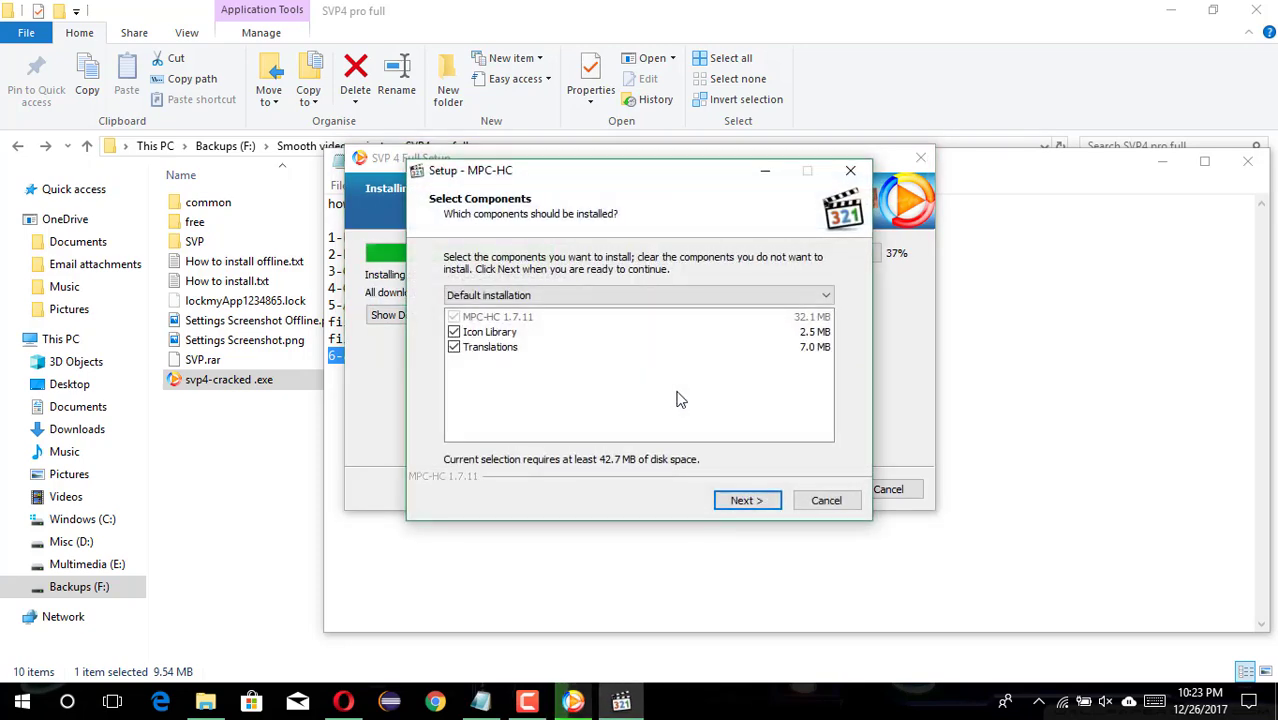
click(747, 501)
click(747, 501)
click(747, 501)
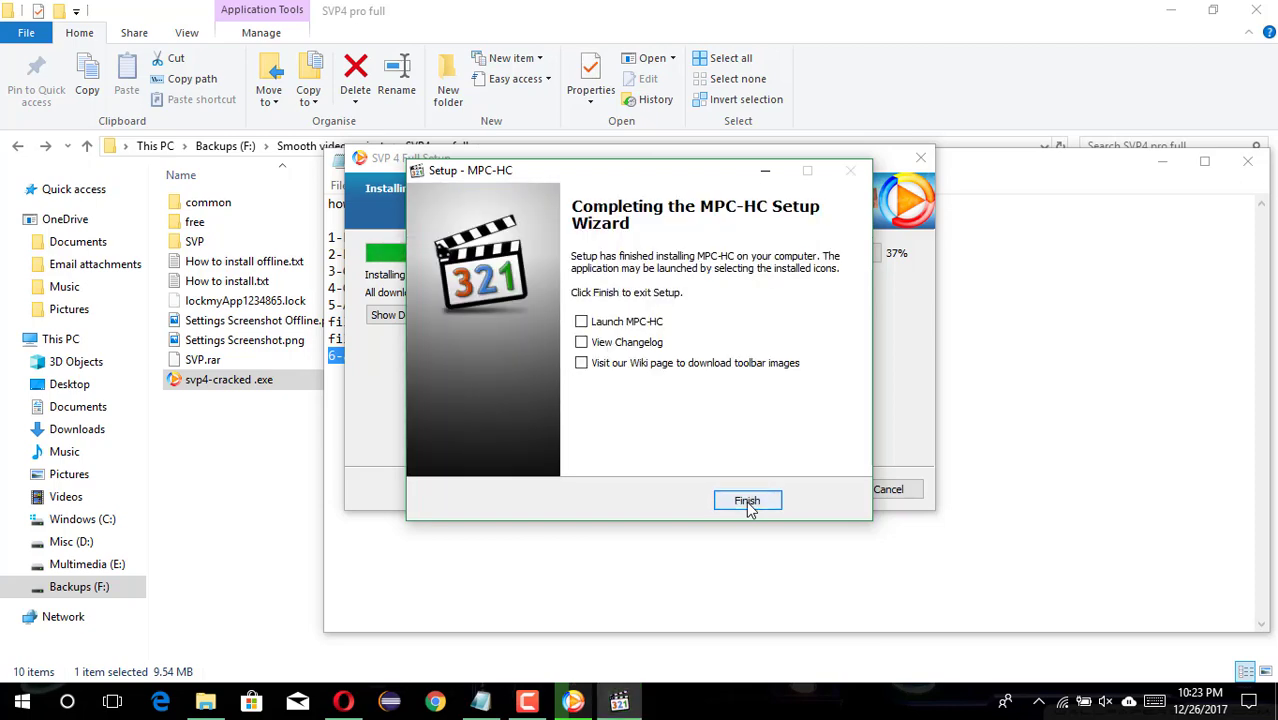
click(746, 501)
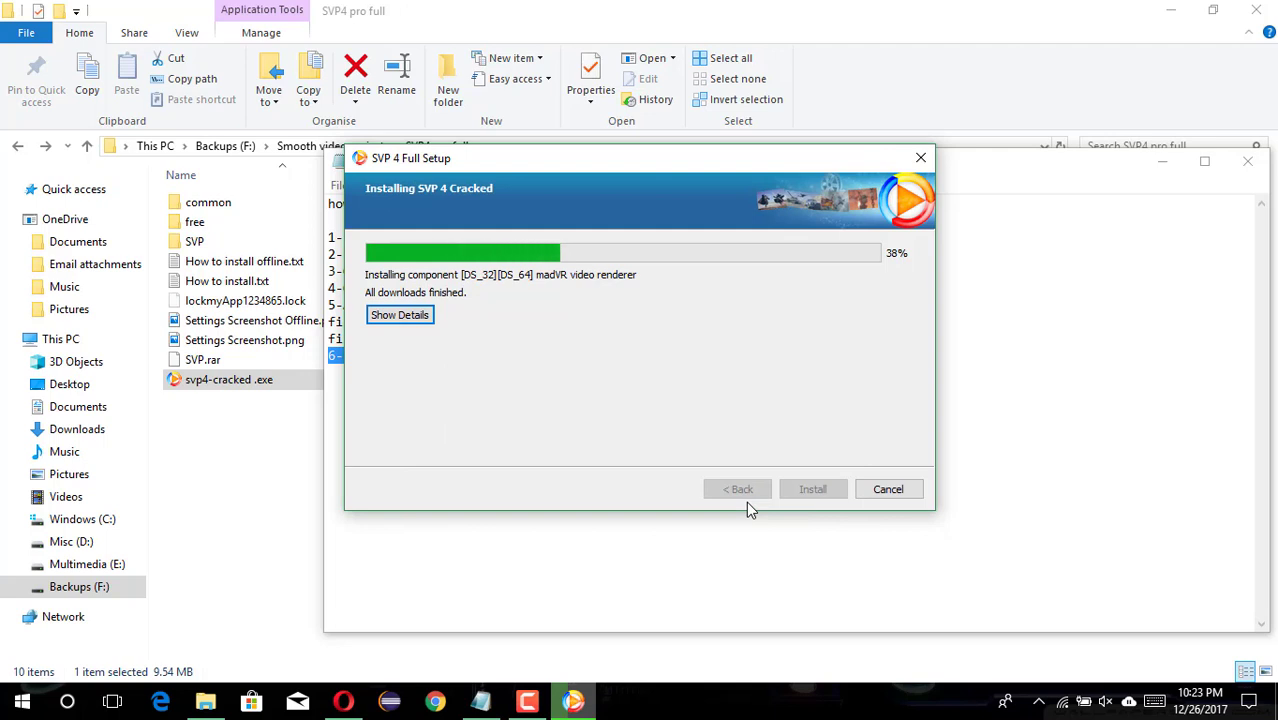
key(XF86MonBrightnessDown)
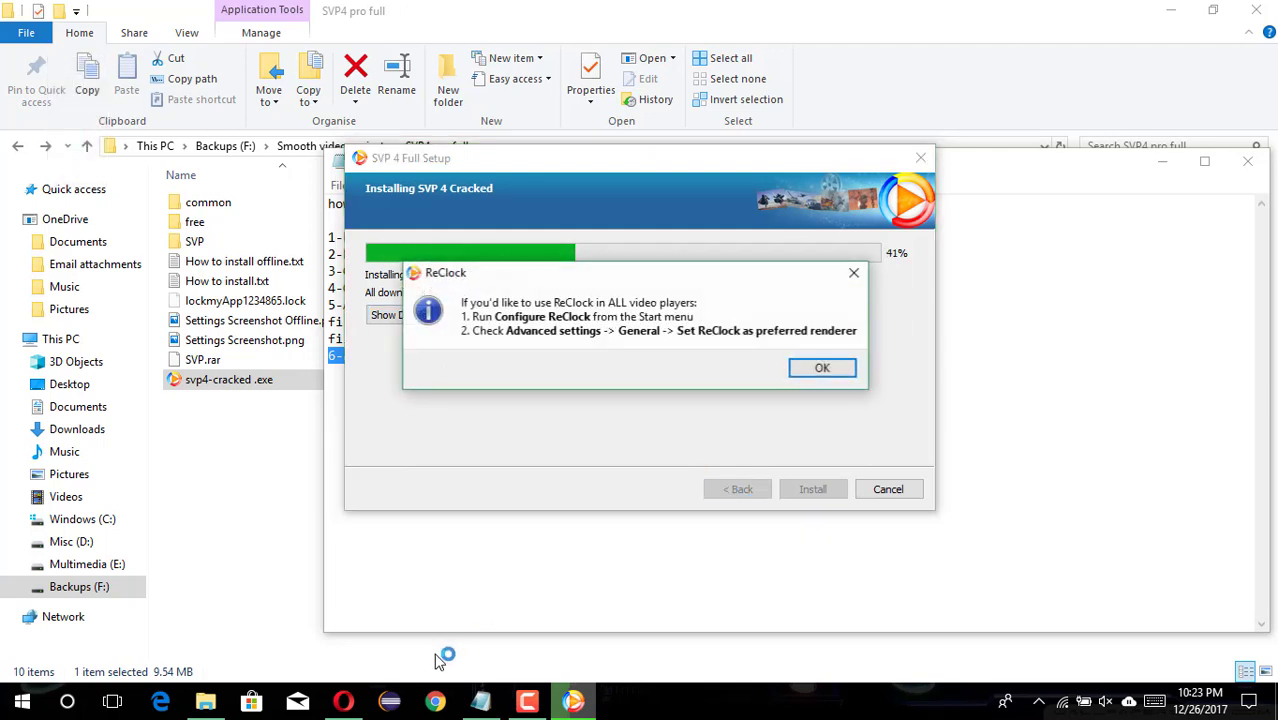
click(820, 367)
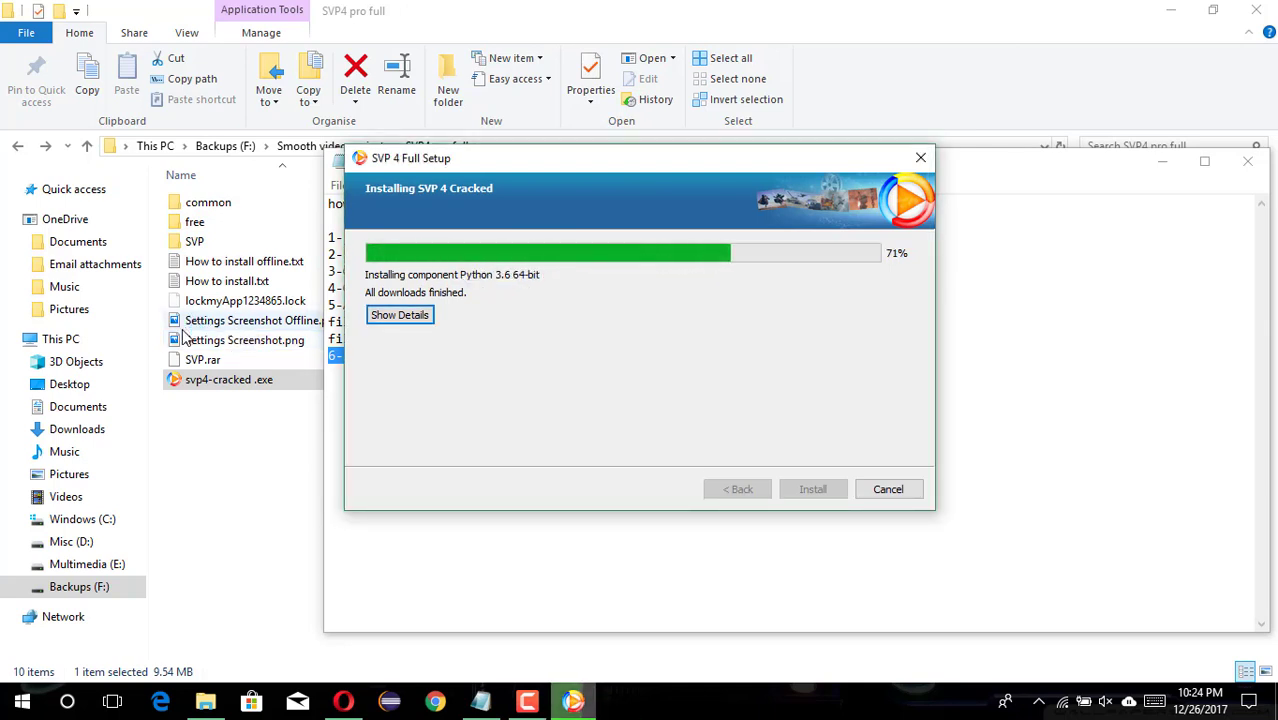
Switch to Opera, follow the Ma-x Link for the (No Active Playback) fix, close the unneeded tabs and skip the ad
click(343, 701)
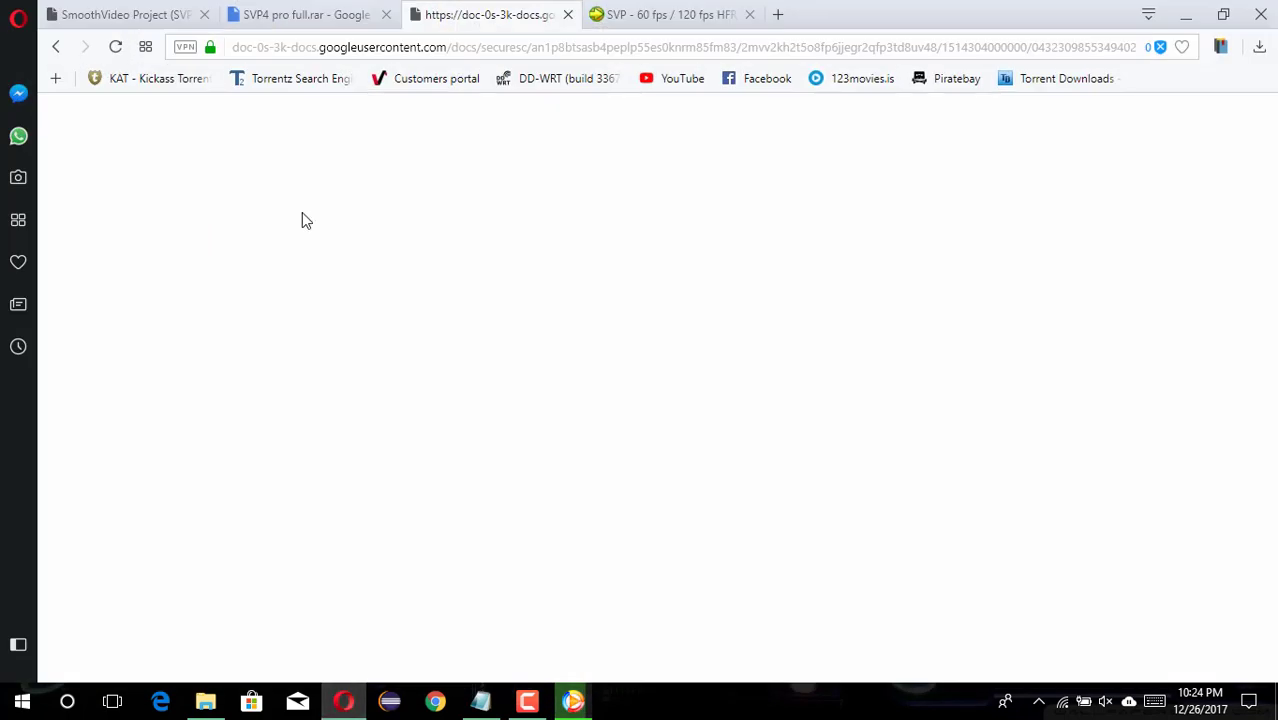
click(114, 13)
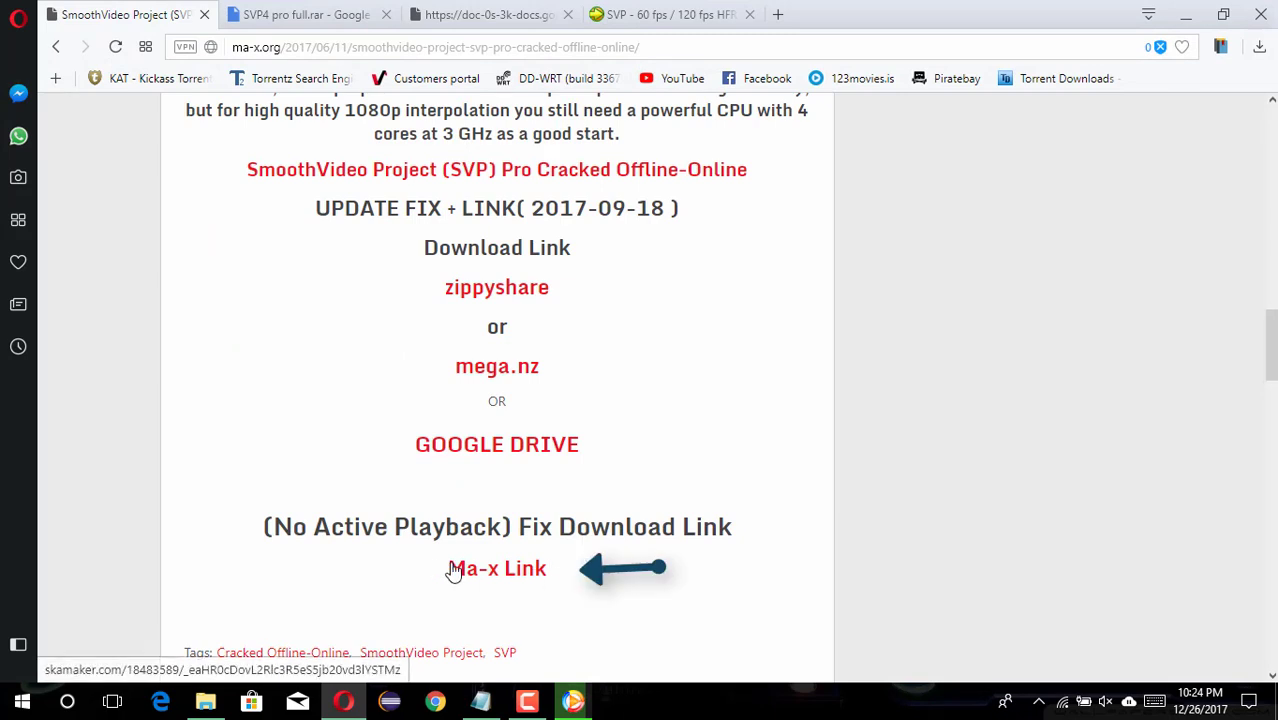
click(486, 575)
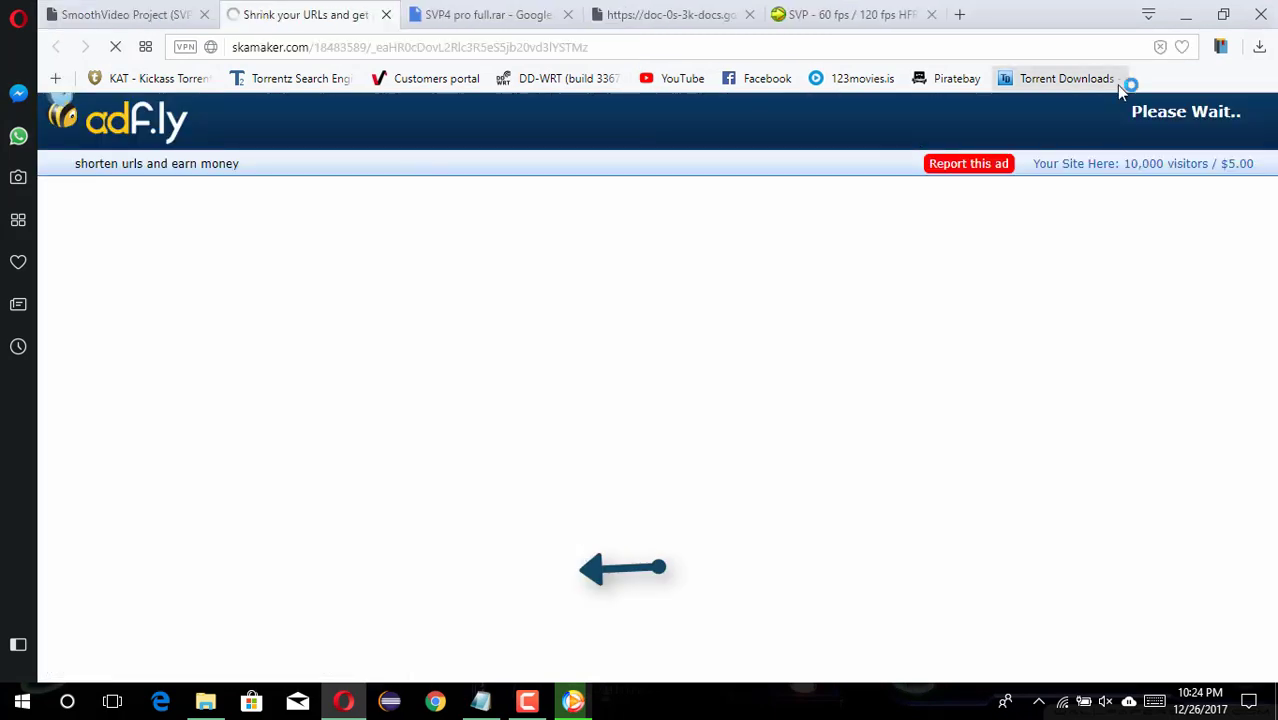
click(519, 15)
click(568, 15)
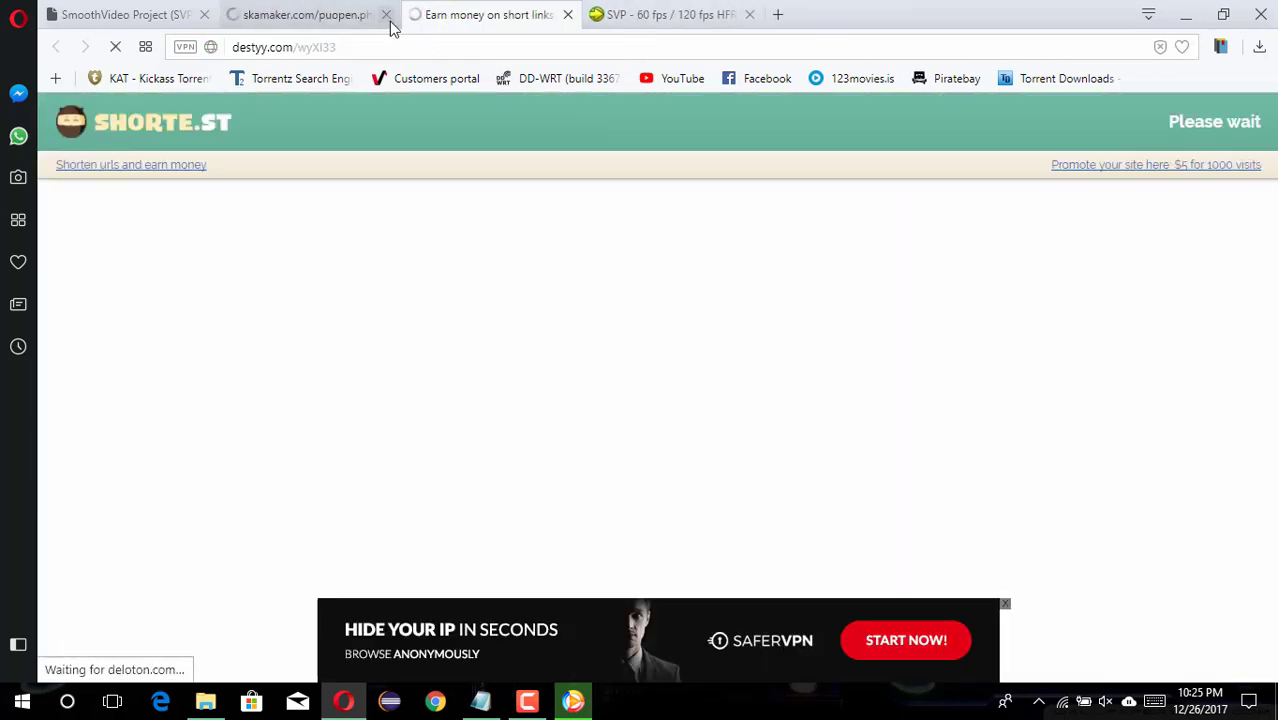
click(386, 15)
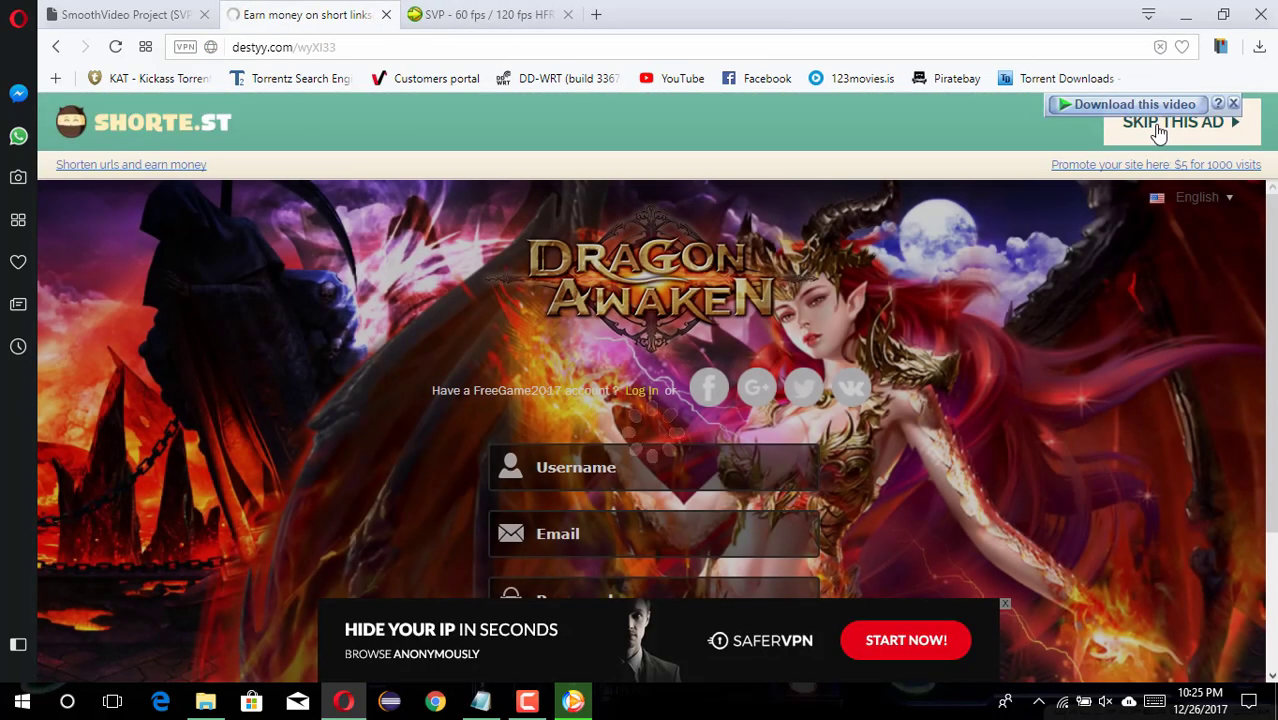
click(1158, 126)
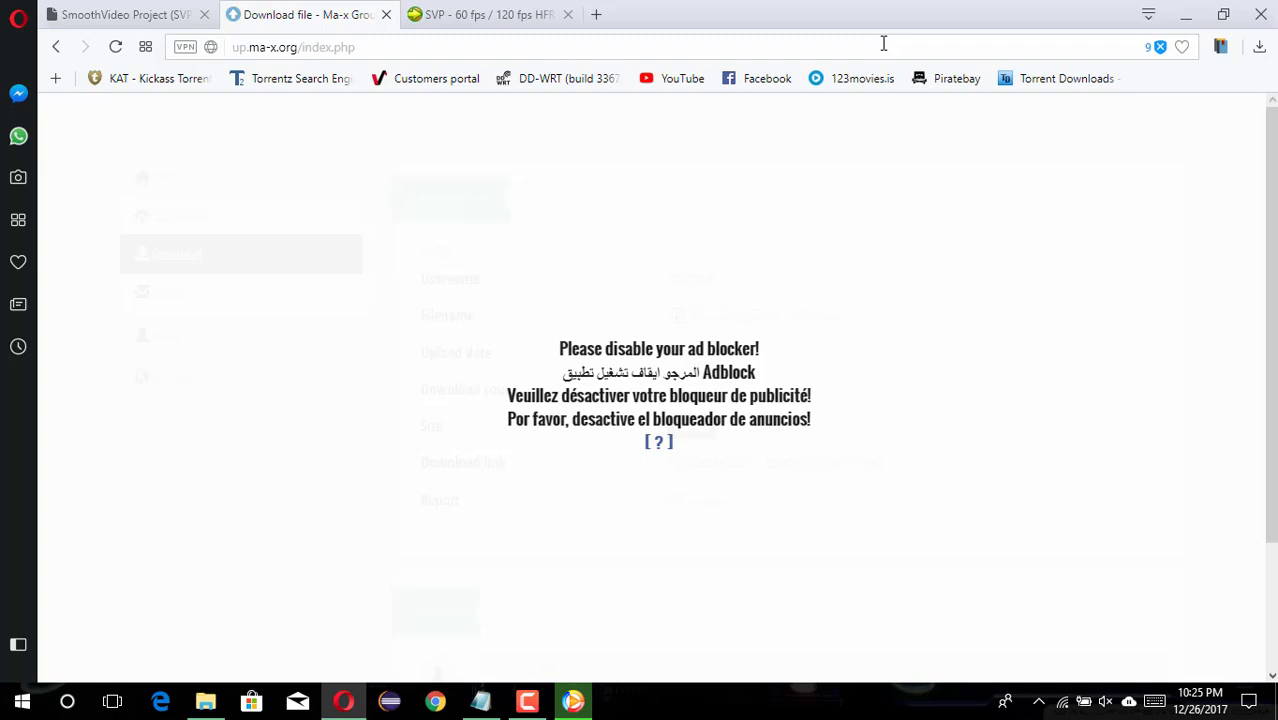
Disable the ad blocker for up.ma-x.org and download Ma-x Group Fix.rar, skipping the intervening ad
click(1159, 47)
click(908, 116)
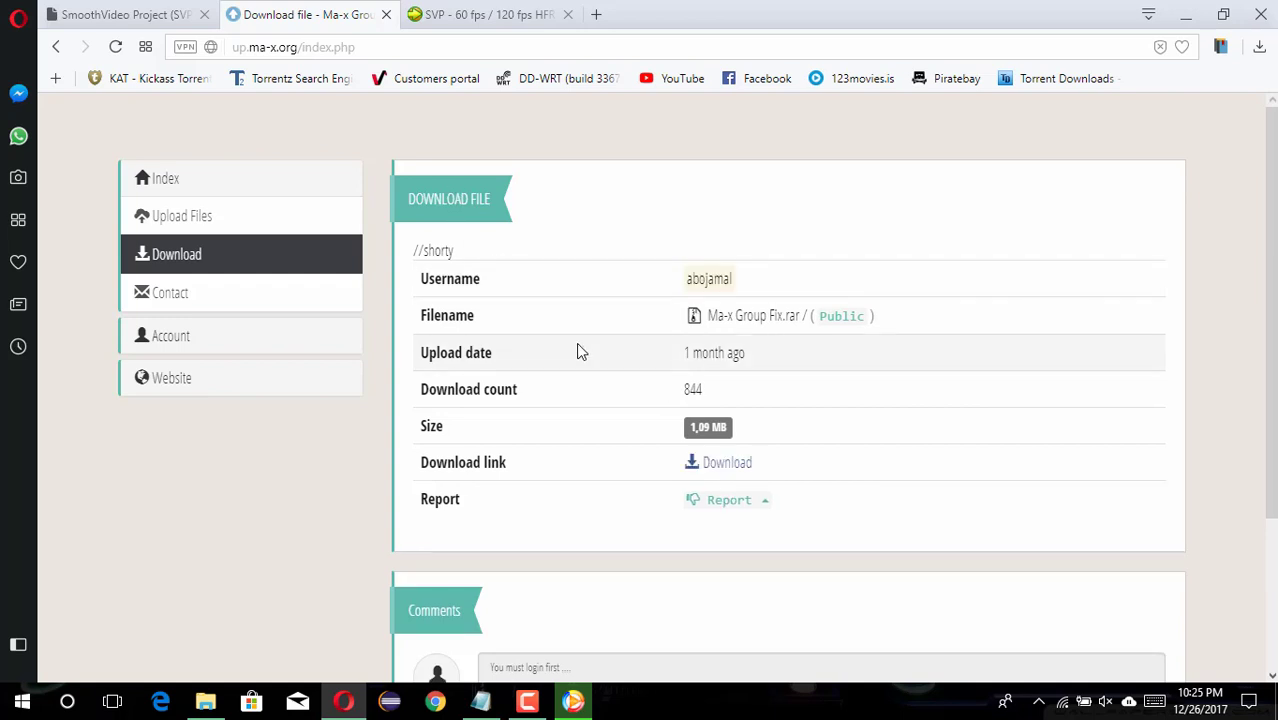
click(718, 463)
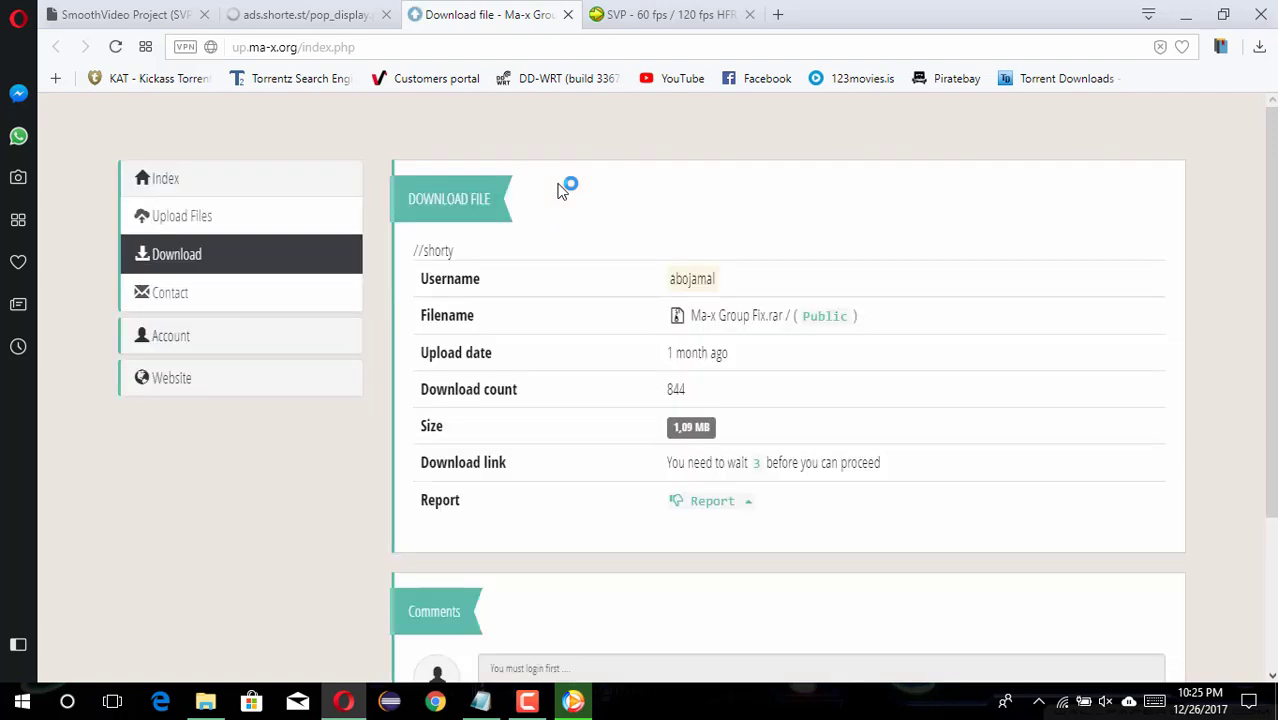
click(735, 461)
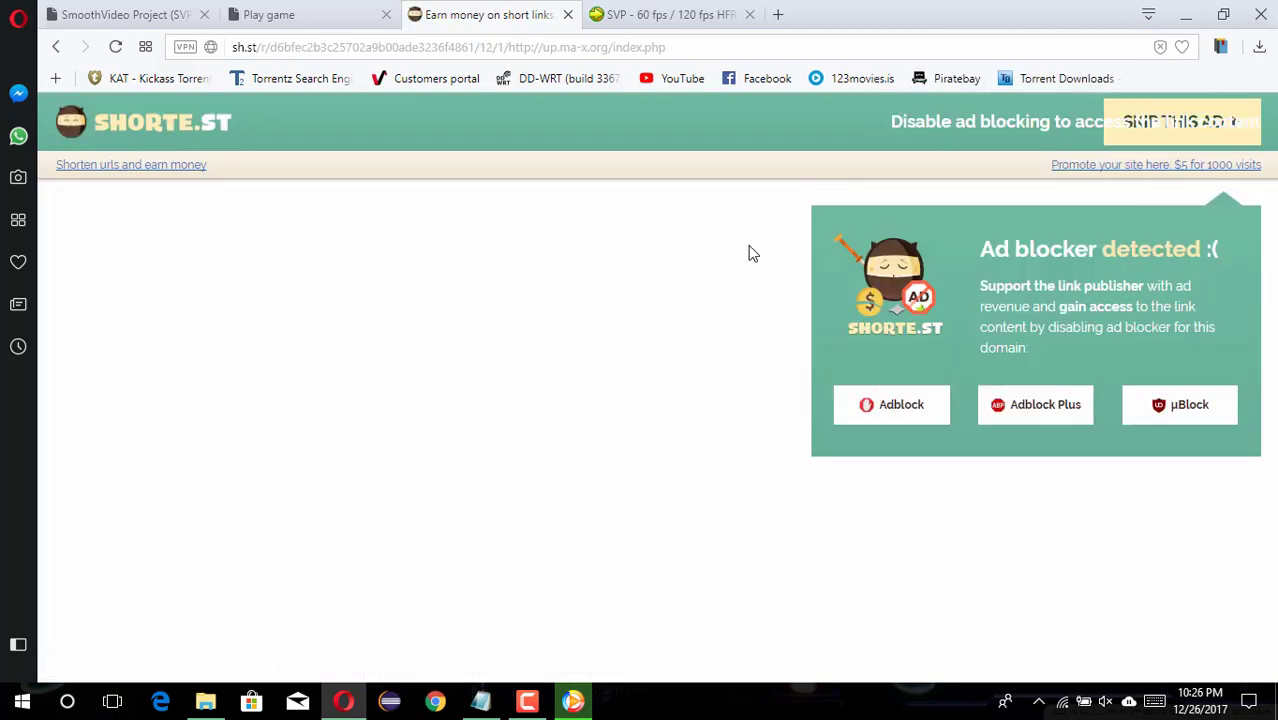
click(1155, 146)
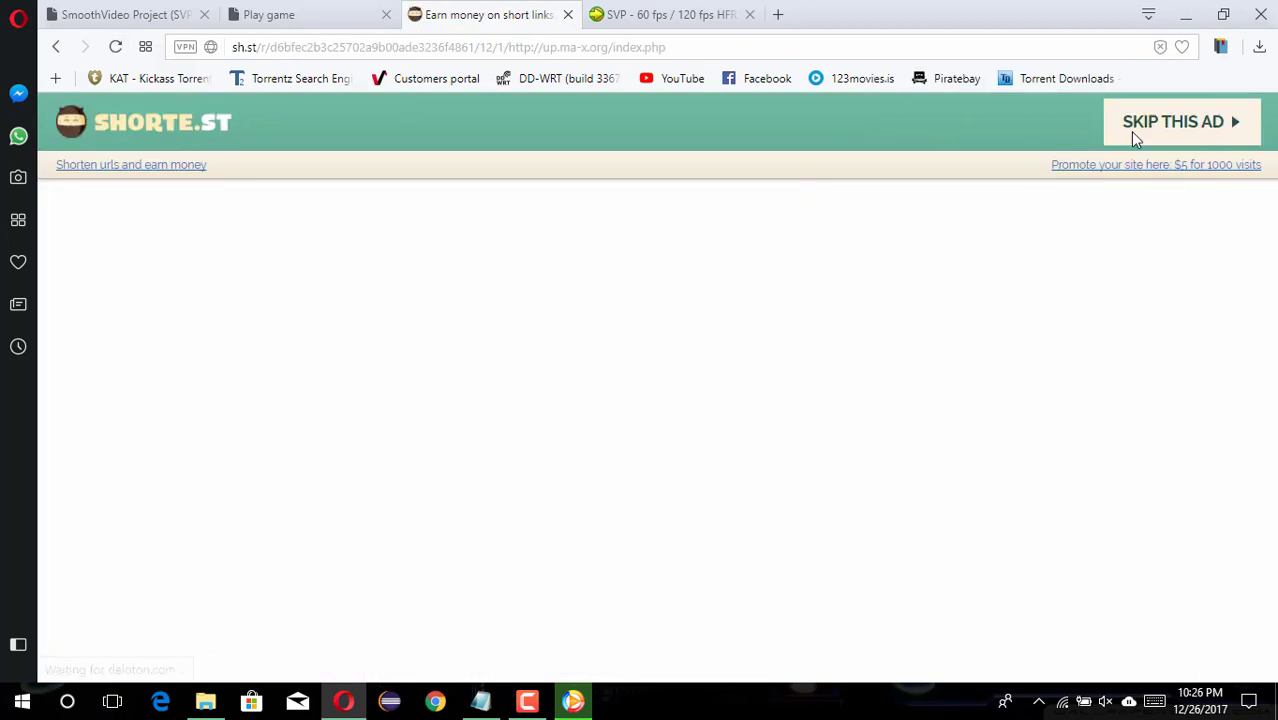
click(1132, 131)
click(633, 434)
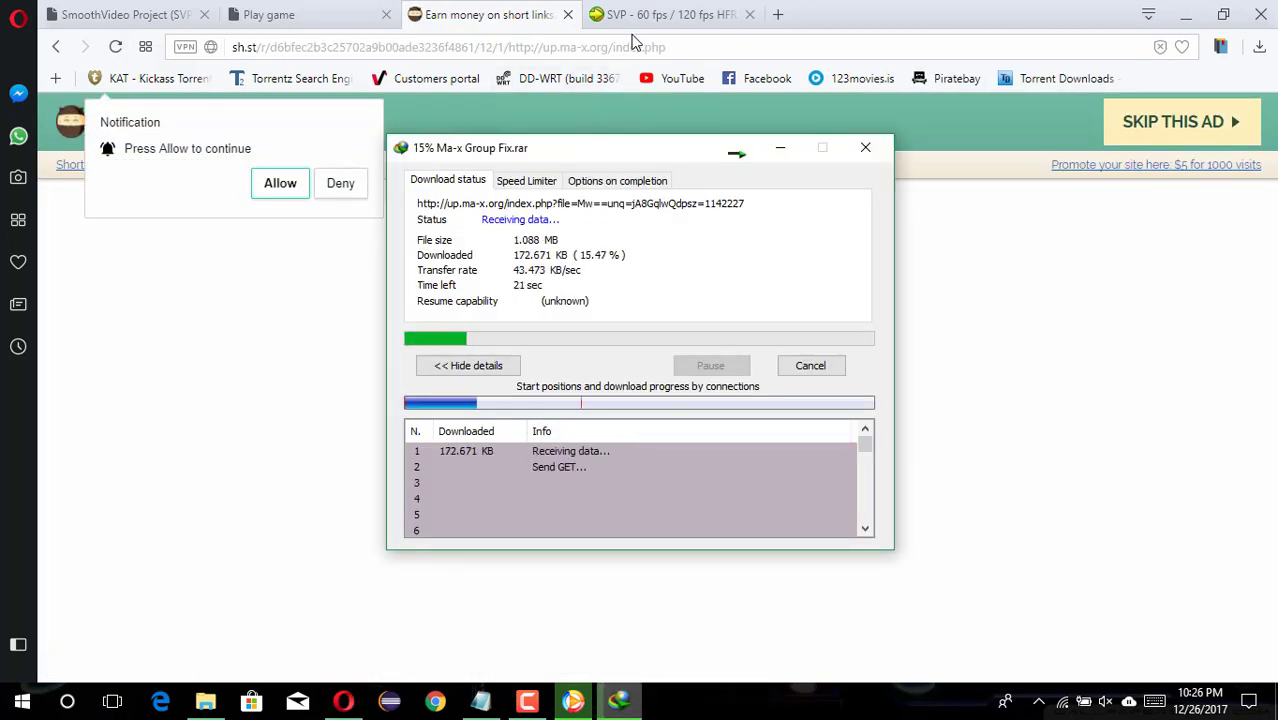
Close the ad tab, open the folder of the completed download, and extract Ma-x Group Fix.rar into its own folder with 7-Zip
click(386, 15)
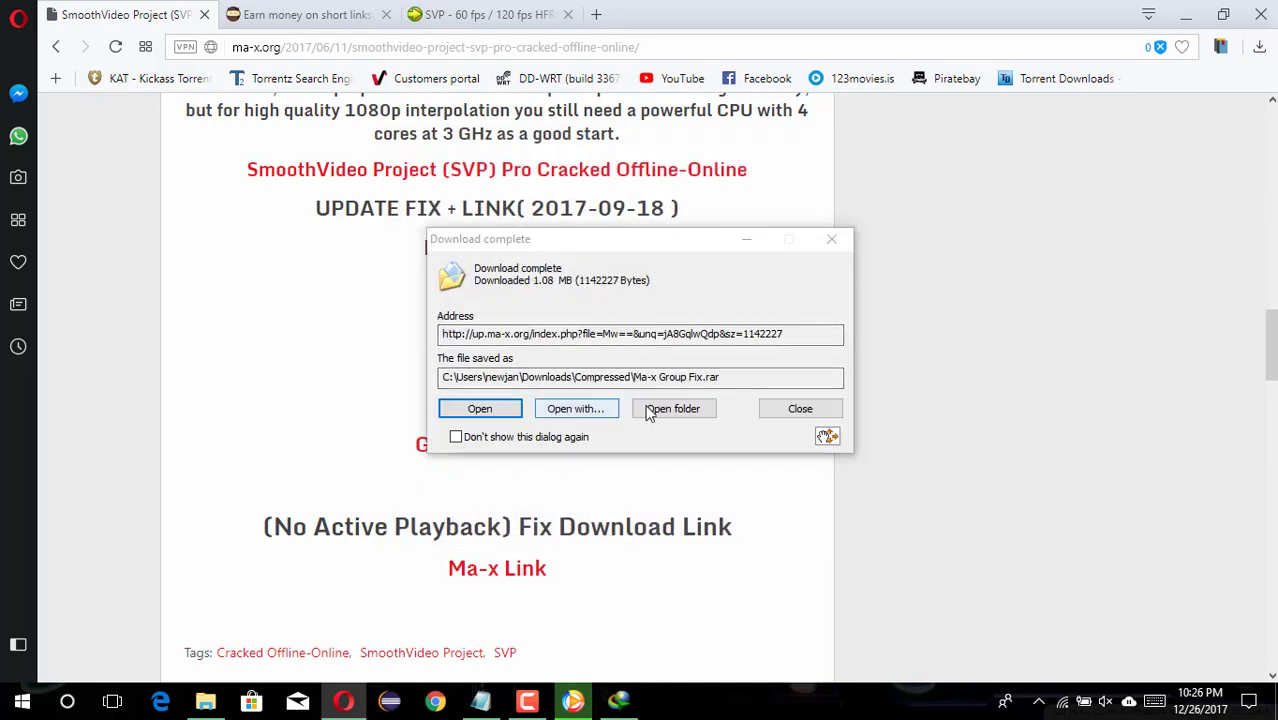
click(659, 408)
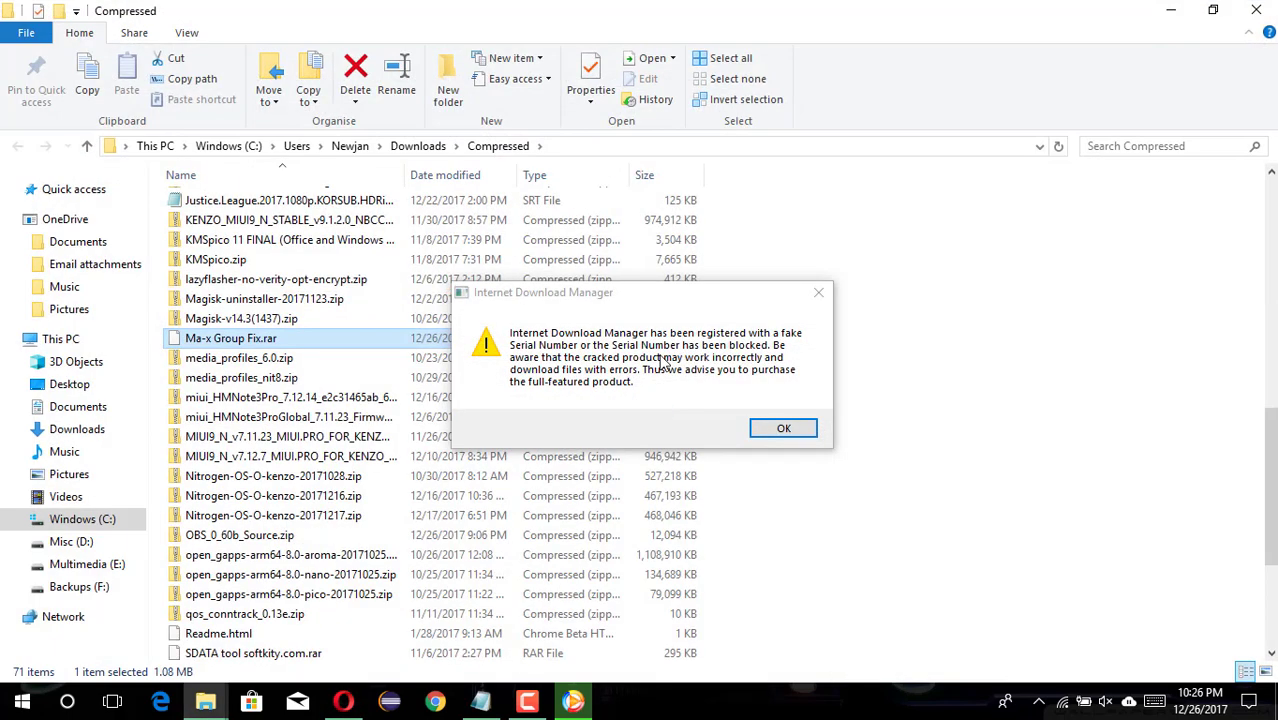
click(818, 293)
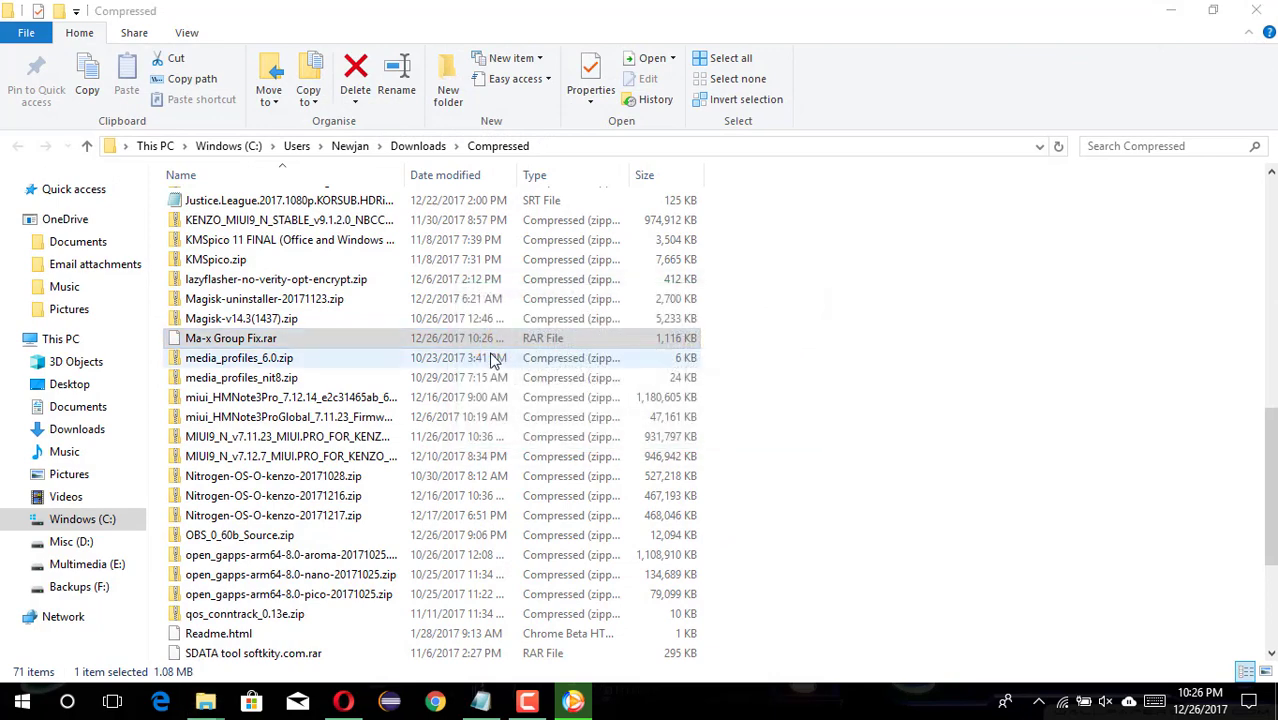
right_click(465, 338)
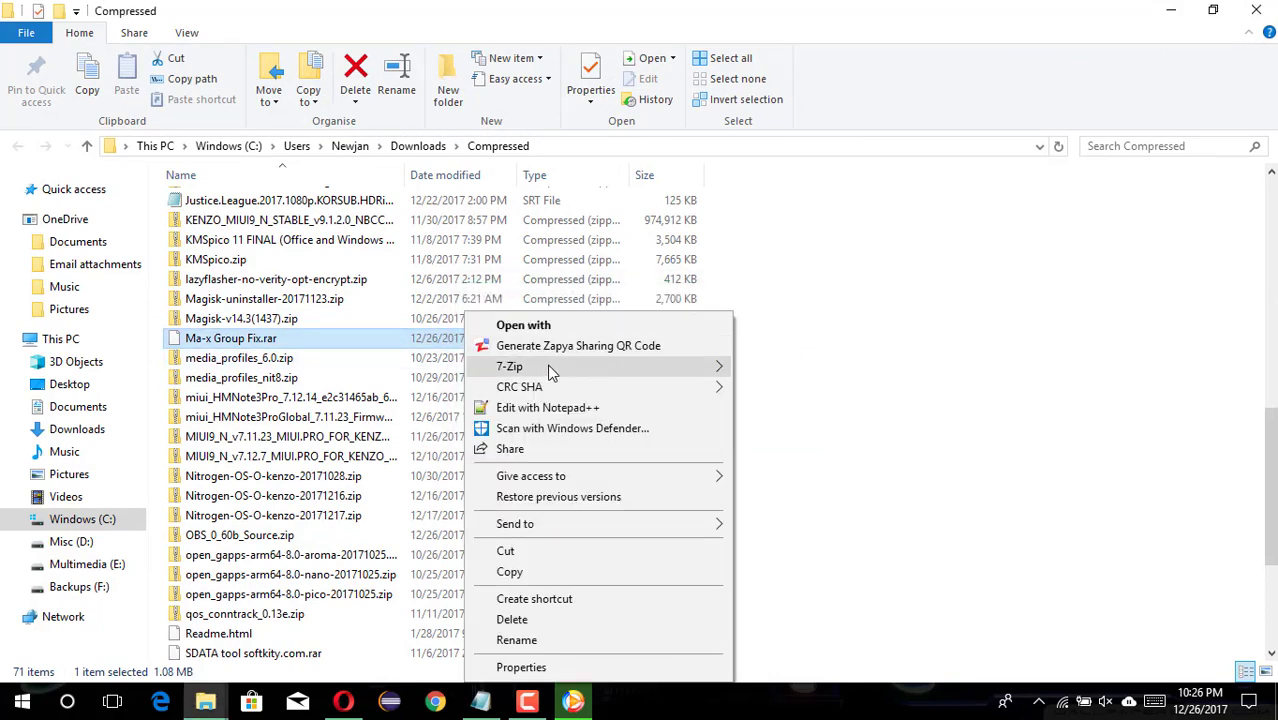
mouse_move(549, 370)
click(792, 451)
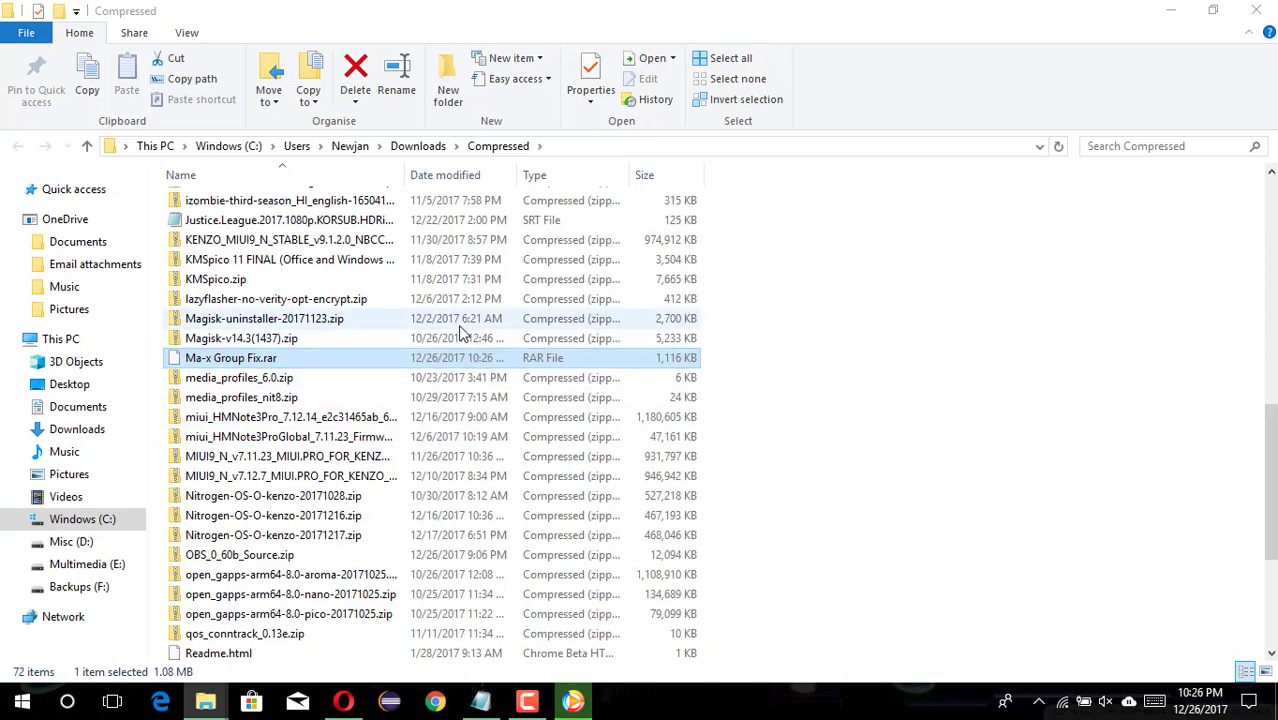
Open the extracted Ma-x Group Fix folder and copy SVPManager.exe
key(m)
key(m)
key(m)
key(m)
key(m)
key(m)
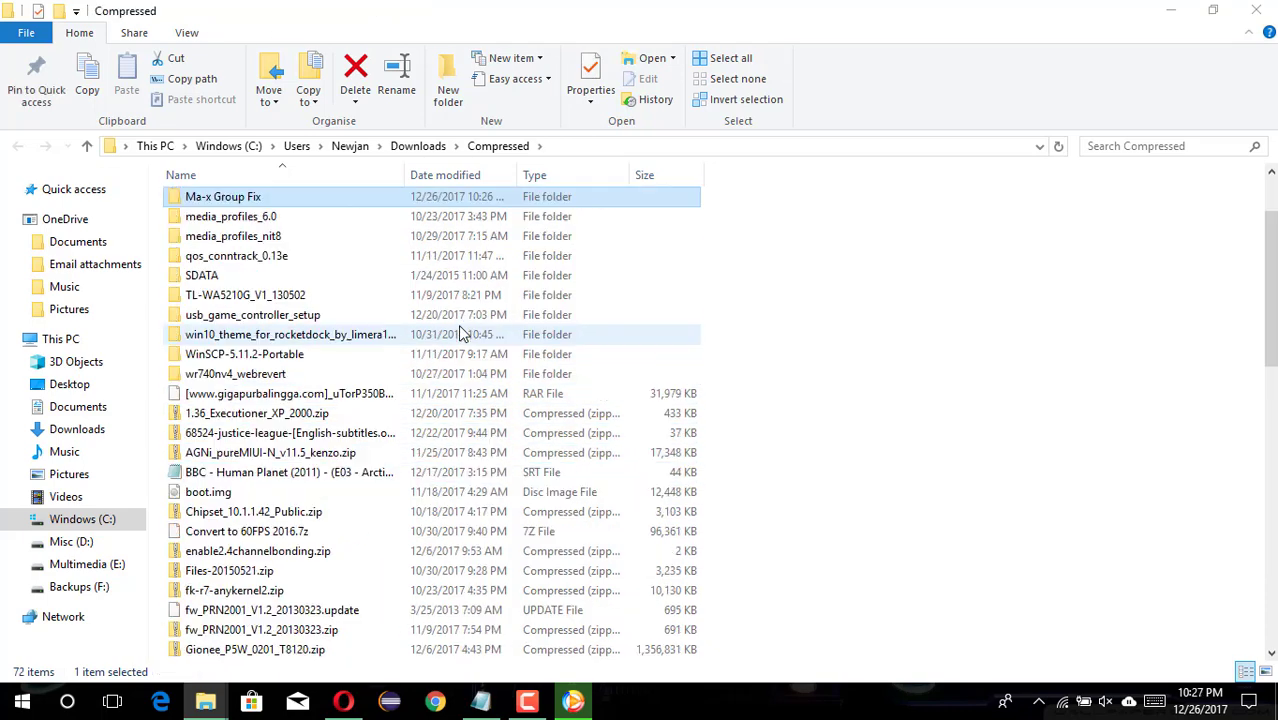
double_click(428, 197)
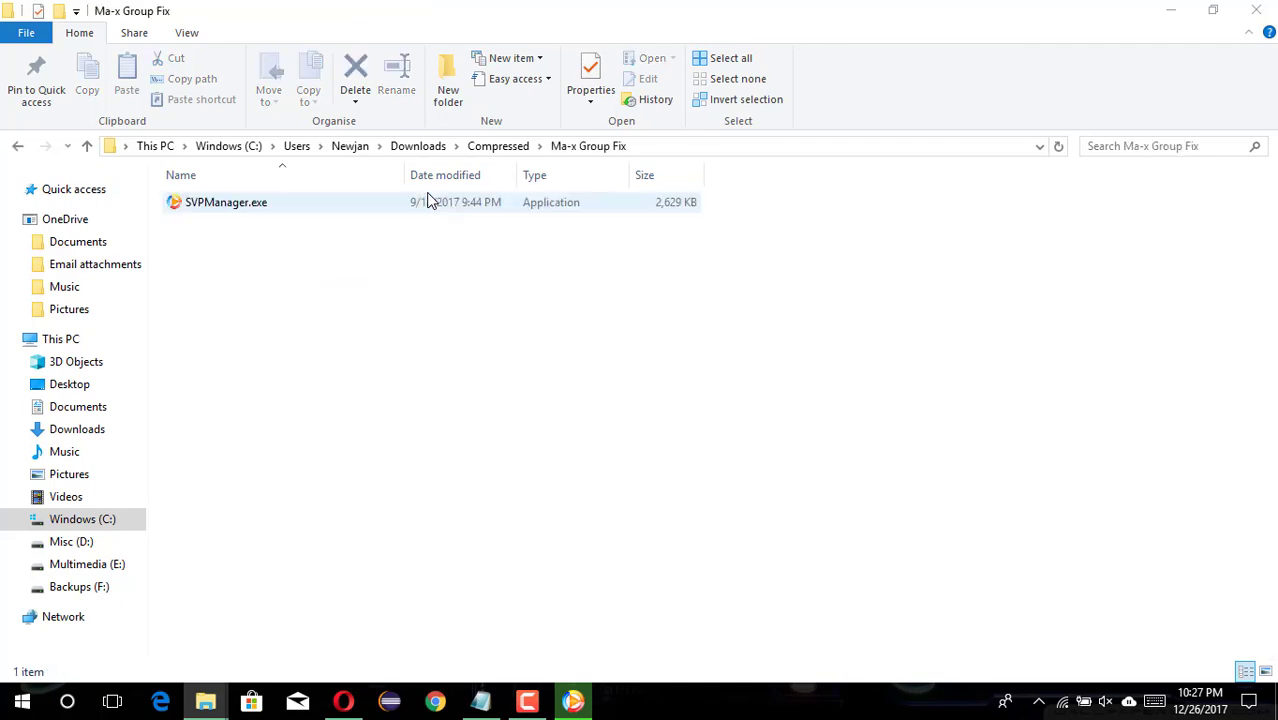
click(422, 205)
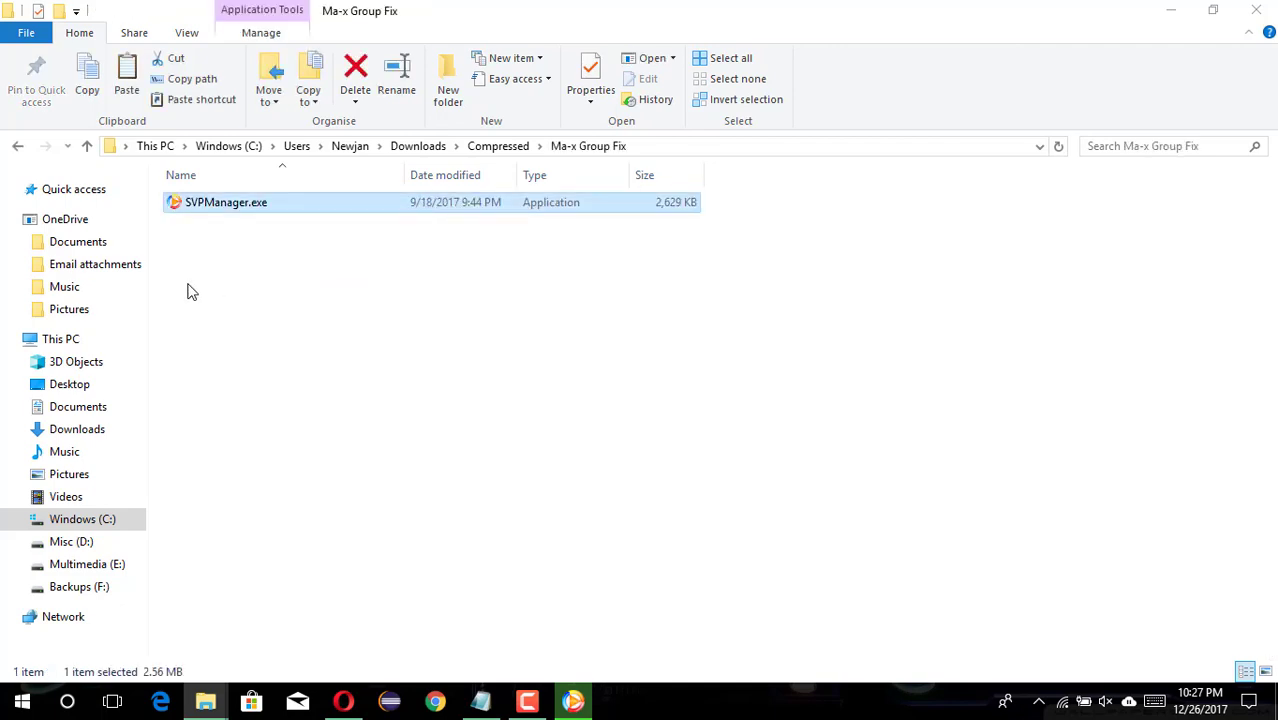
Paste the copied SVPManager.exe into C:\Program Files (x86)\SVP 4, replacing the existing file with administrator permission
click(100, 338)
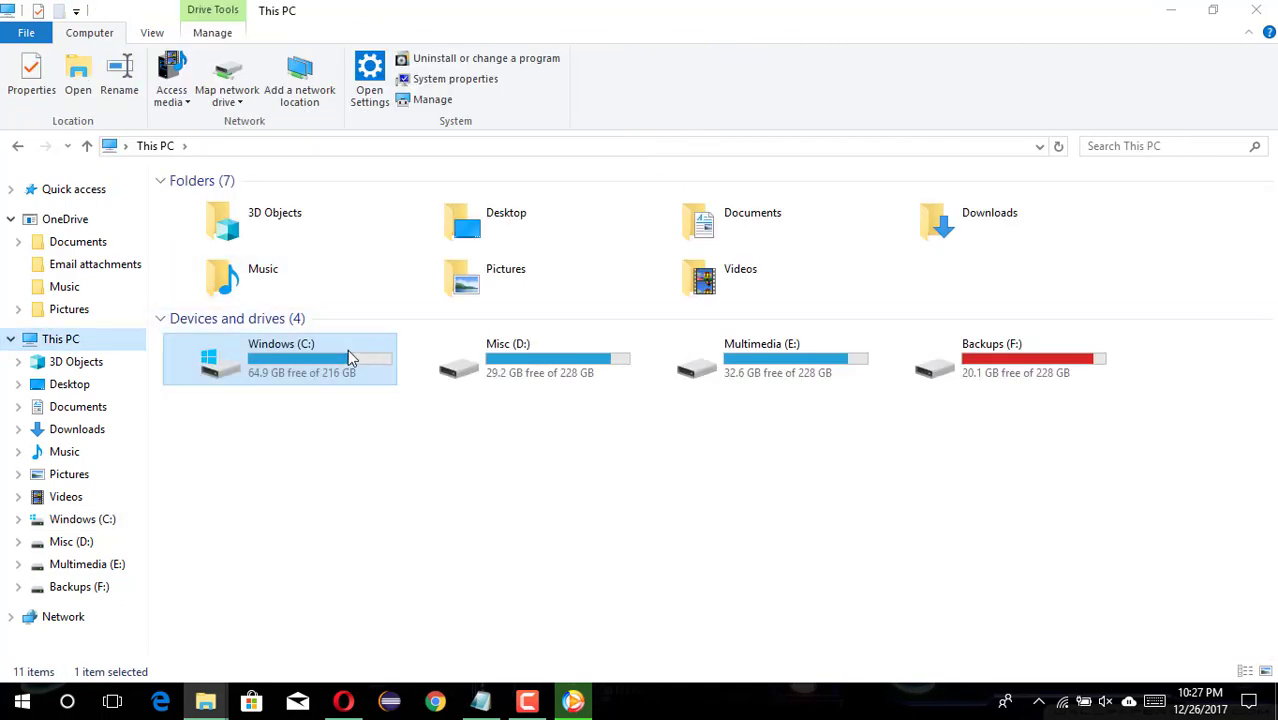
double_click(347, 353)
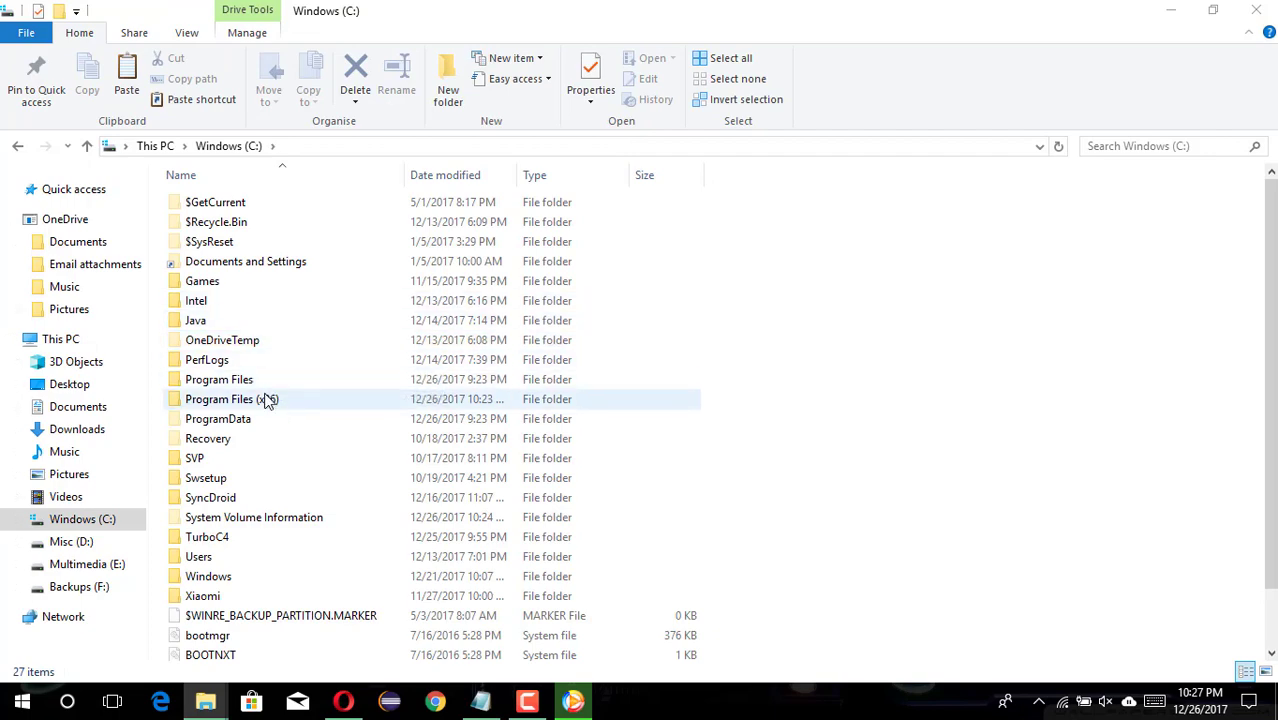
double_click(230, 399)
scroll(262, 412, down, 1)
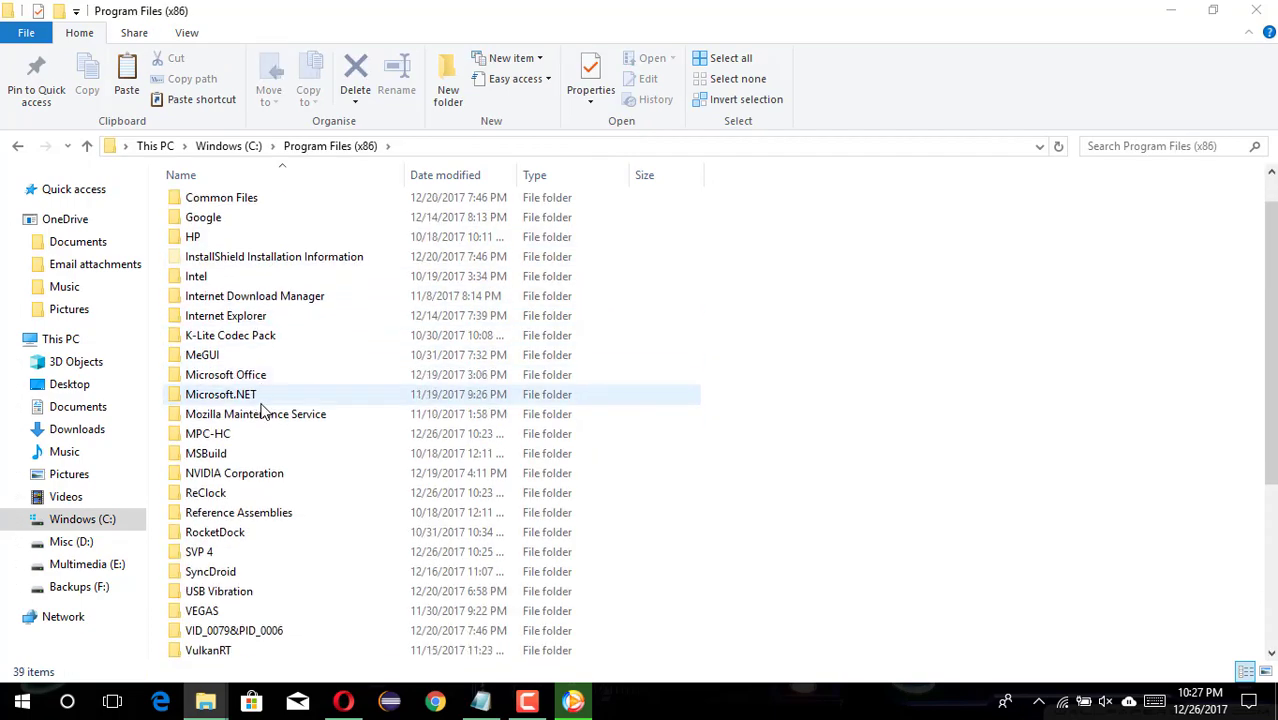
scroll(262, 412, down, 1)
double_click(236, 533)
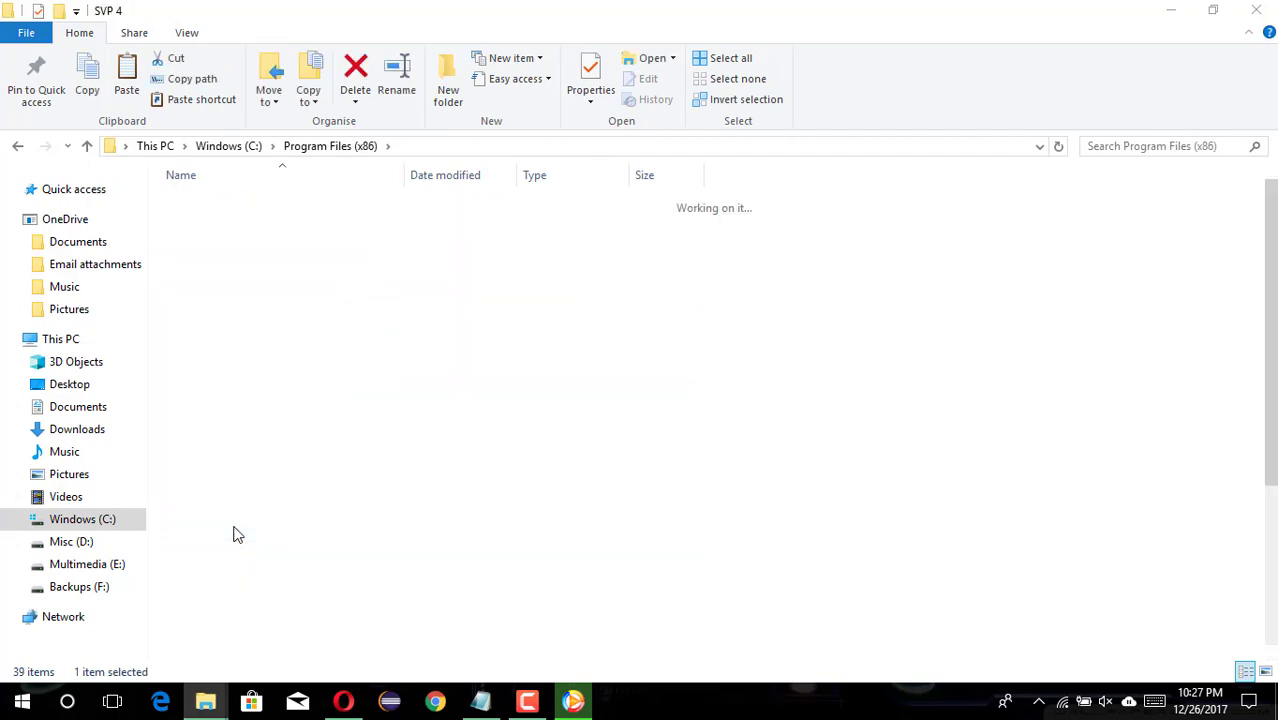
key(ctrl+v)
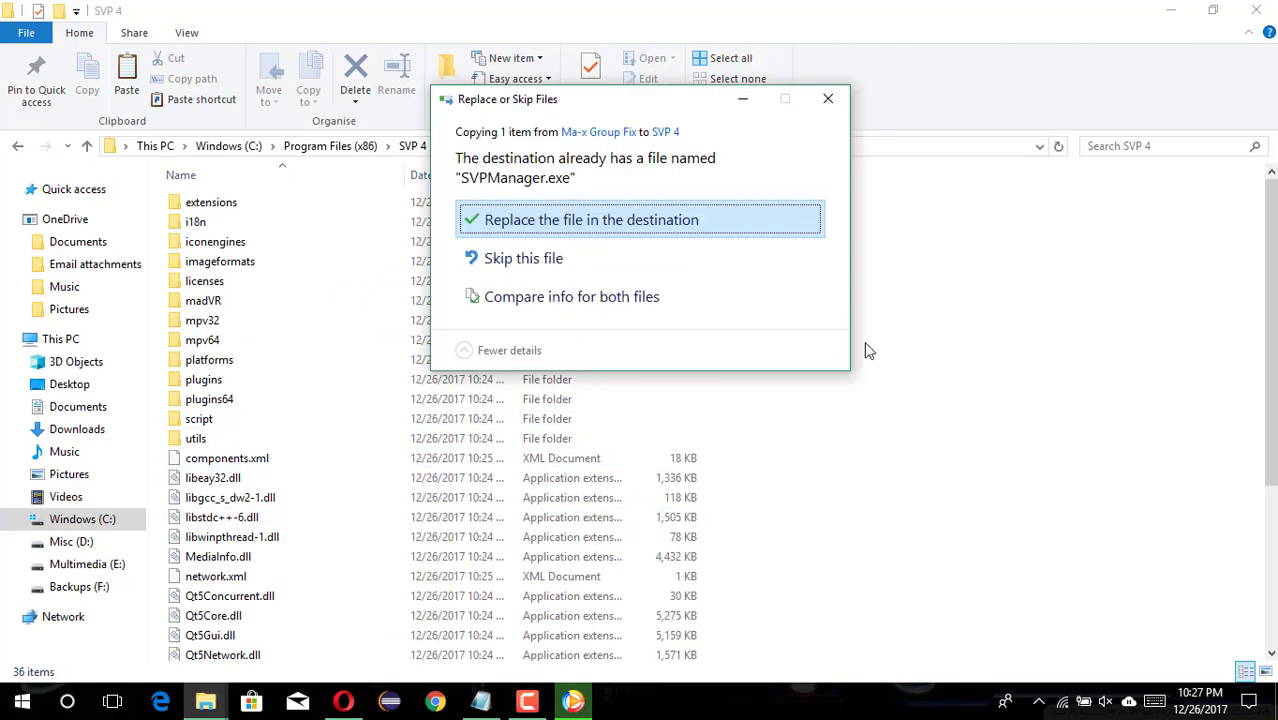
click(736, 216)
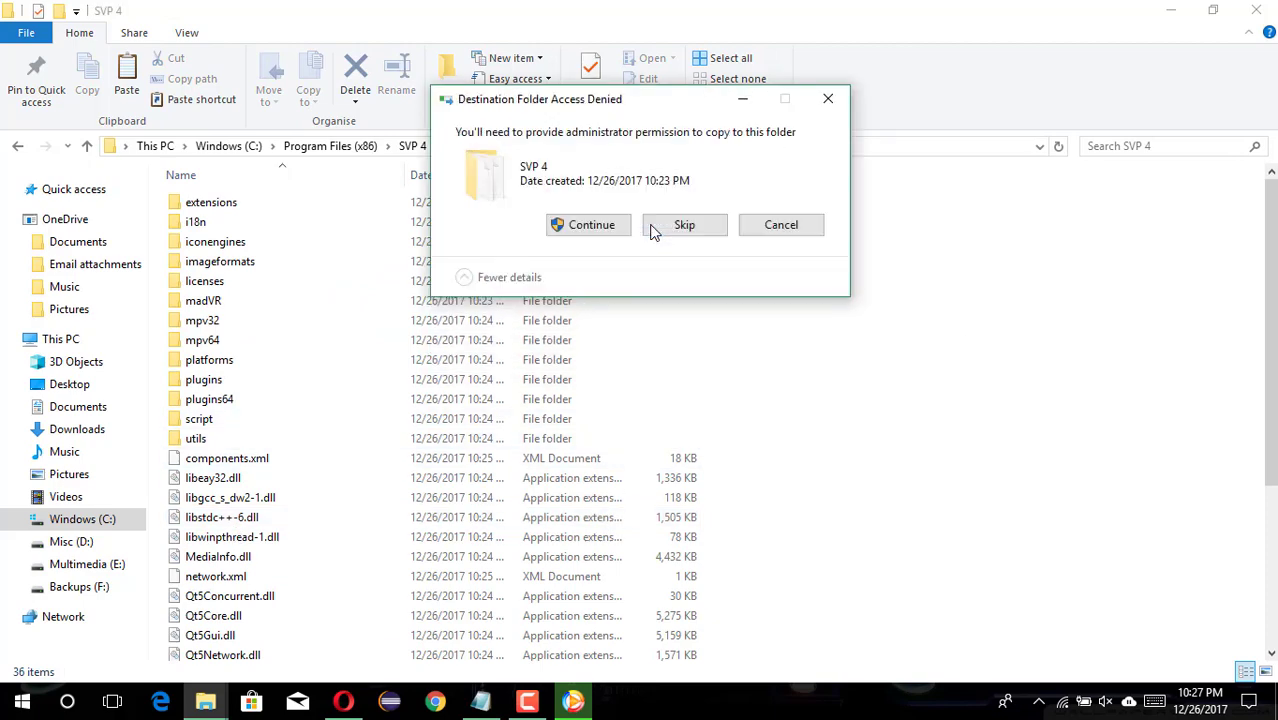
click(592, 226)
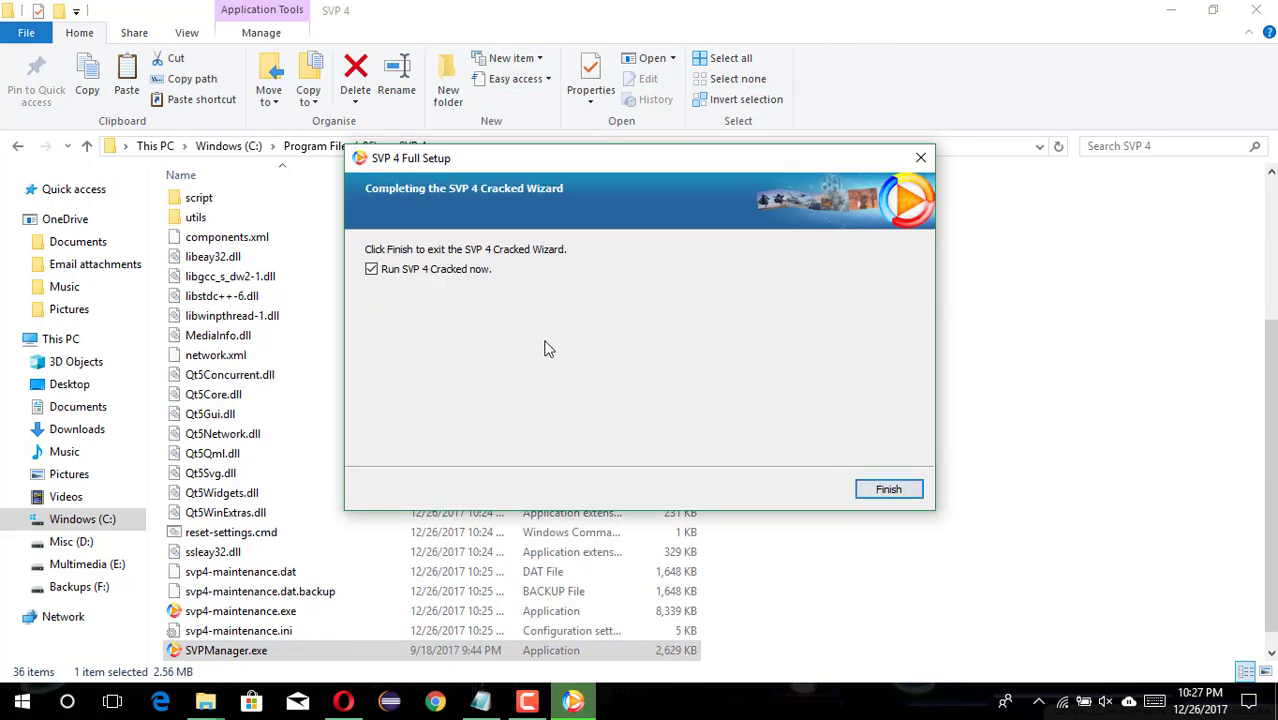
Finish the SVP 4 setup wizard with Run SVP 4 Cracked now disabled, and launch the replaced SVPManager.exe
click(462, 268)
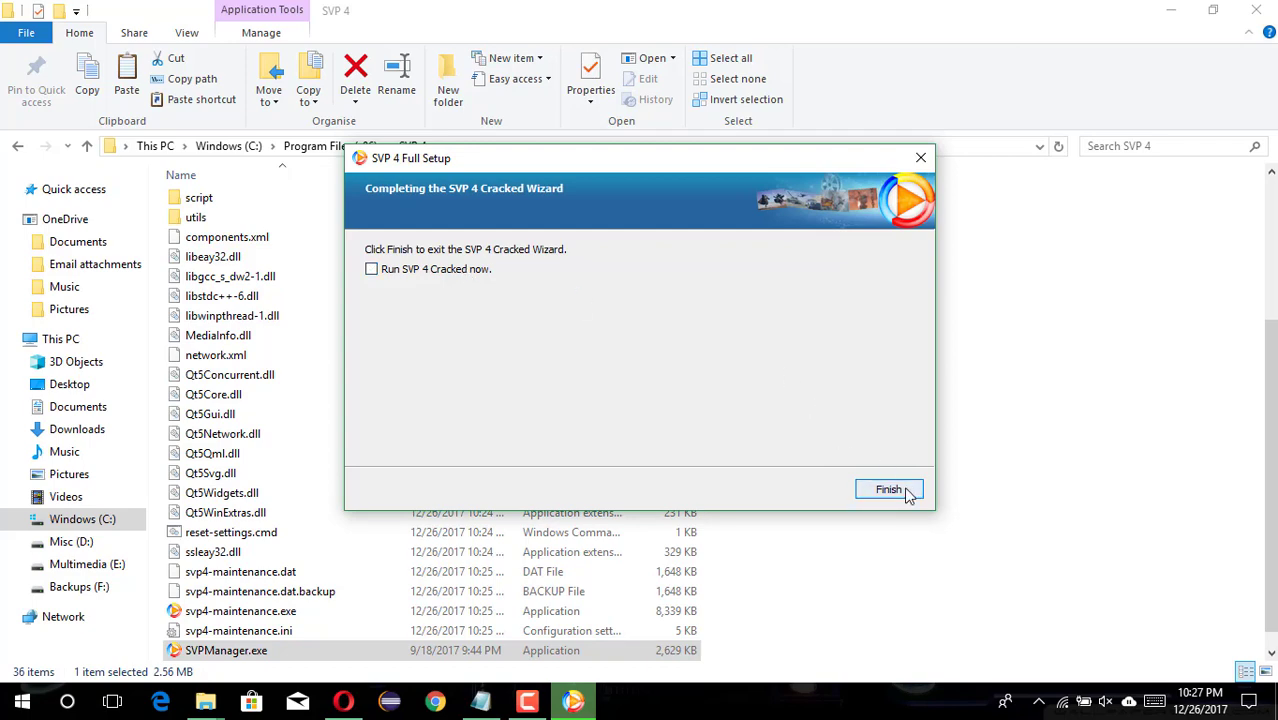
click(905, 492)
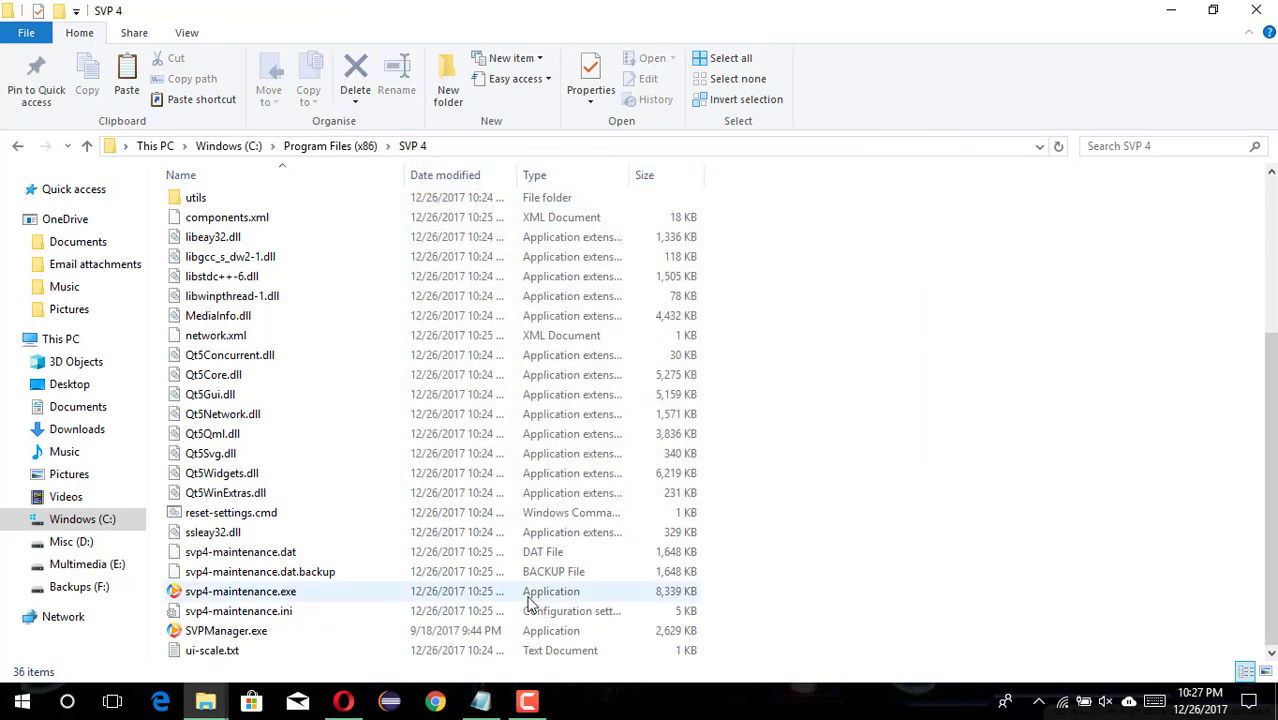
double_click(500, 634)
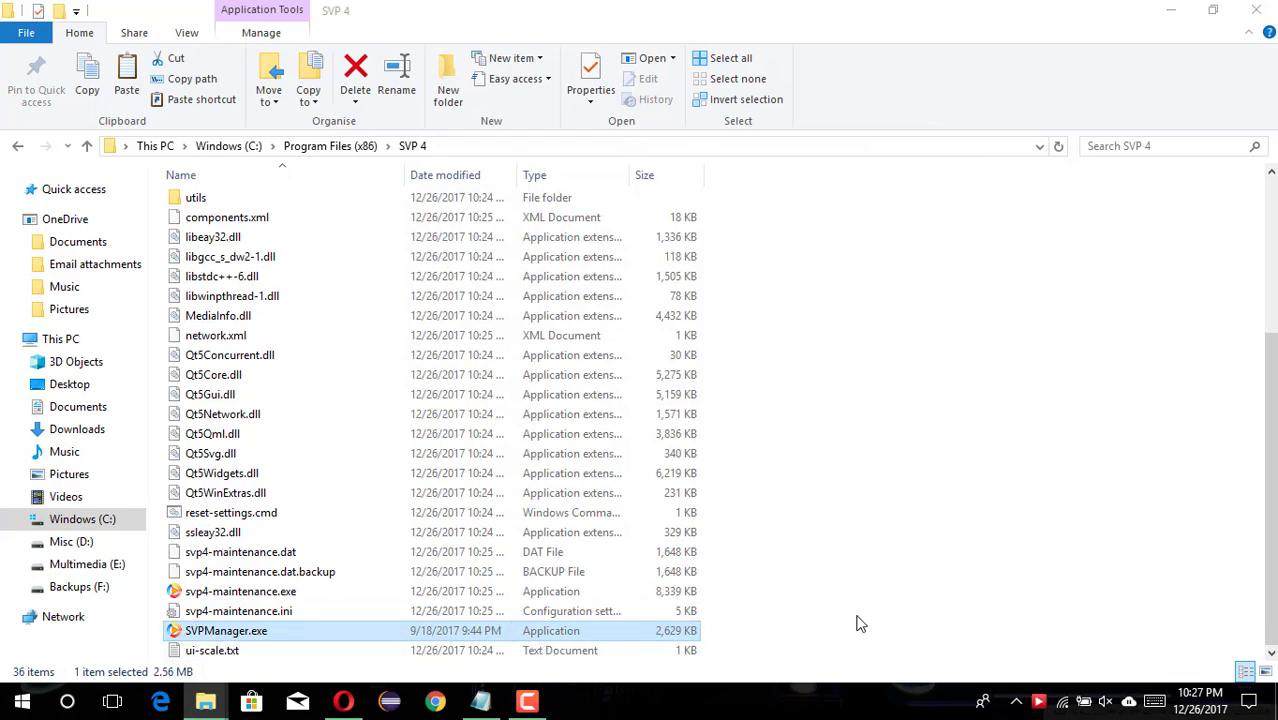
Start SVP's first-run system performance assessment and bring its window back to the front
click(343, 701)
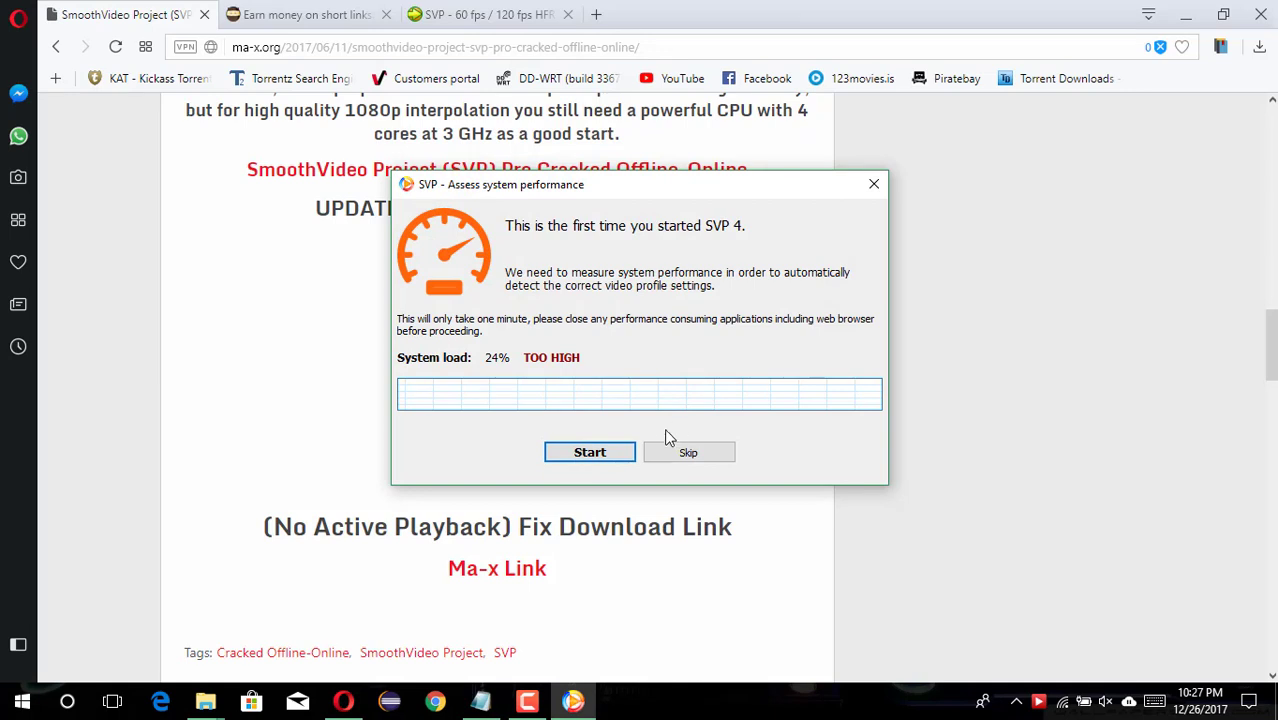
click(612, 453)
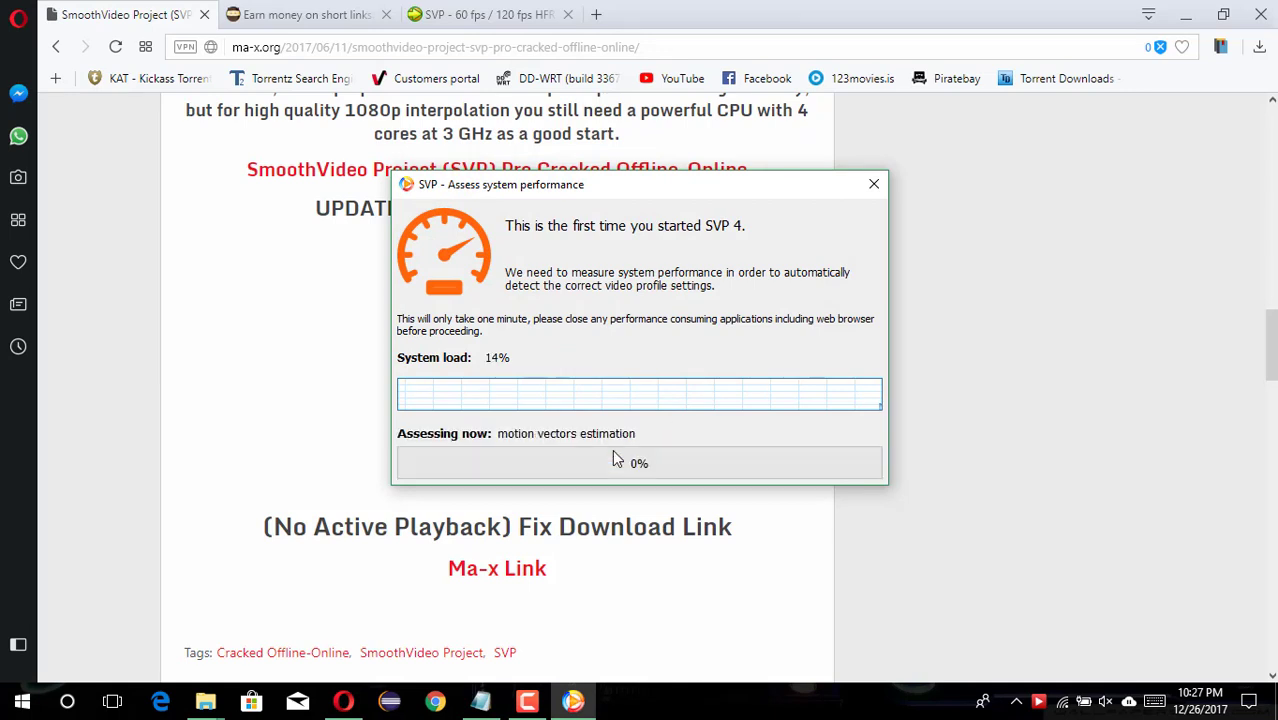
click(343, 335)
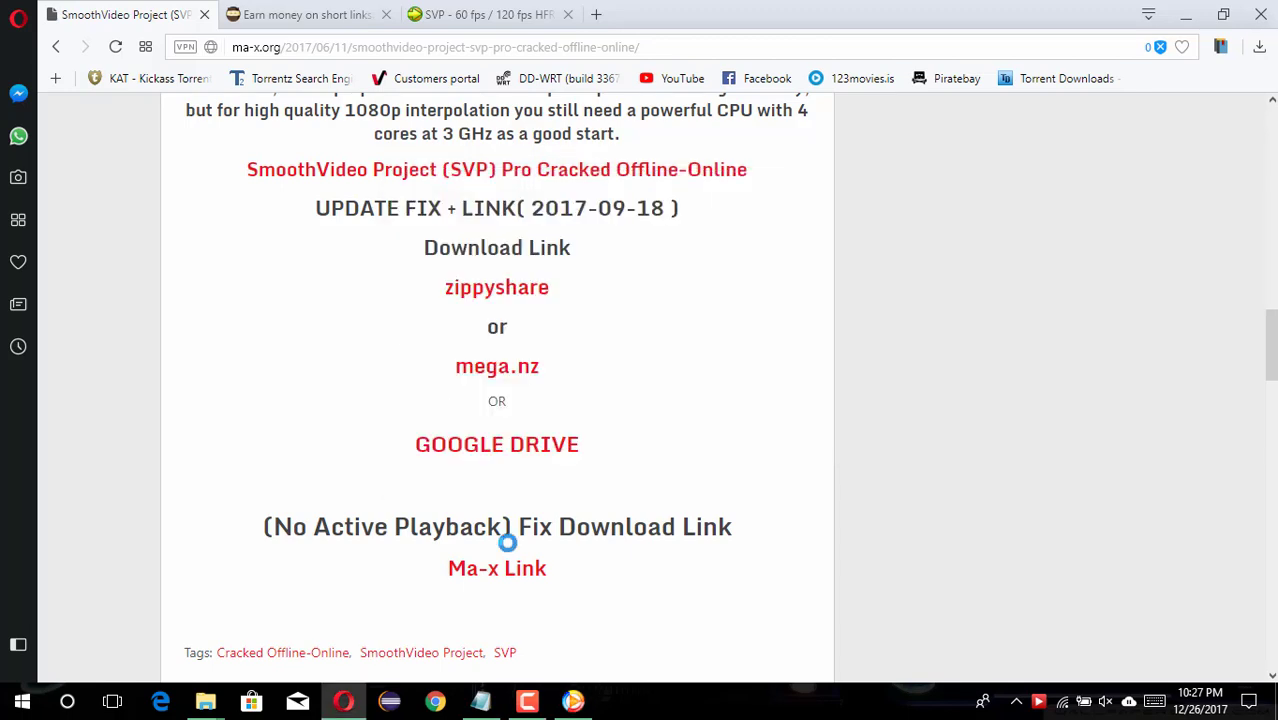
click(574, 703)
drag(592, 187, 833, 94)
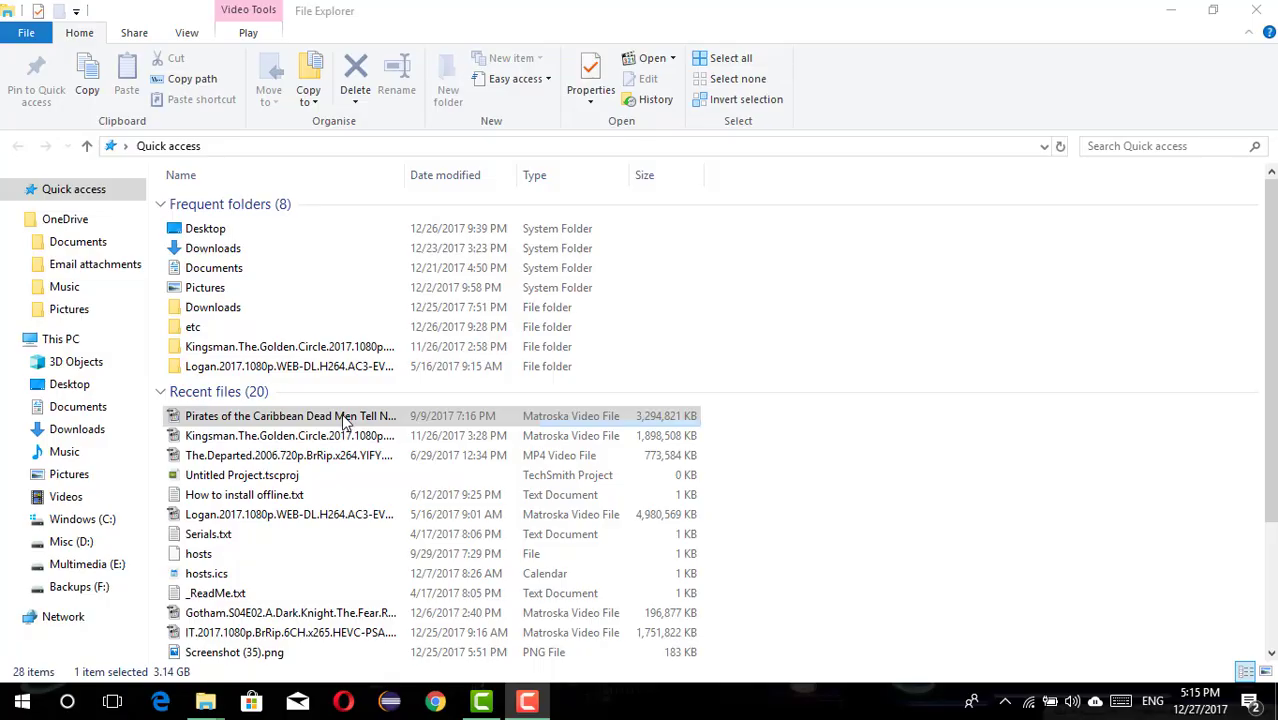
Open the recent Pirates of the Caribbean video in Media Player Classic, play it full screen, and return to a paused window
double_click(343, 420)
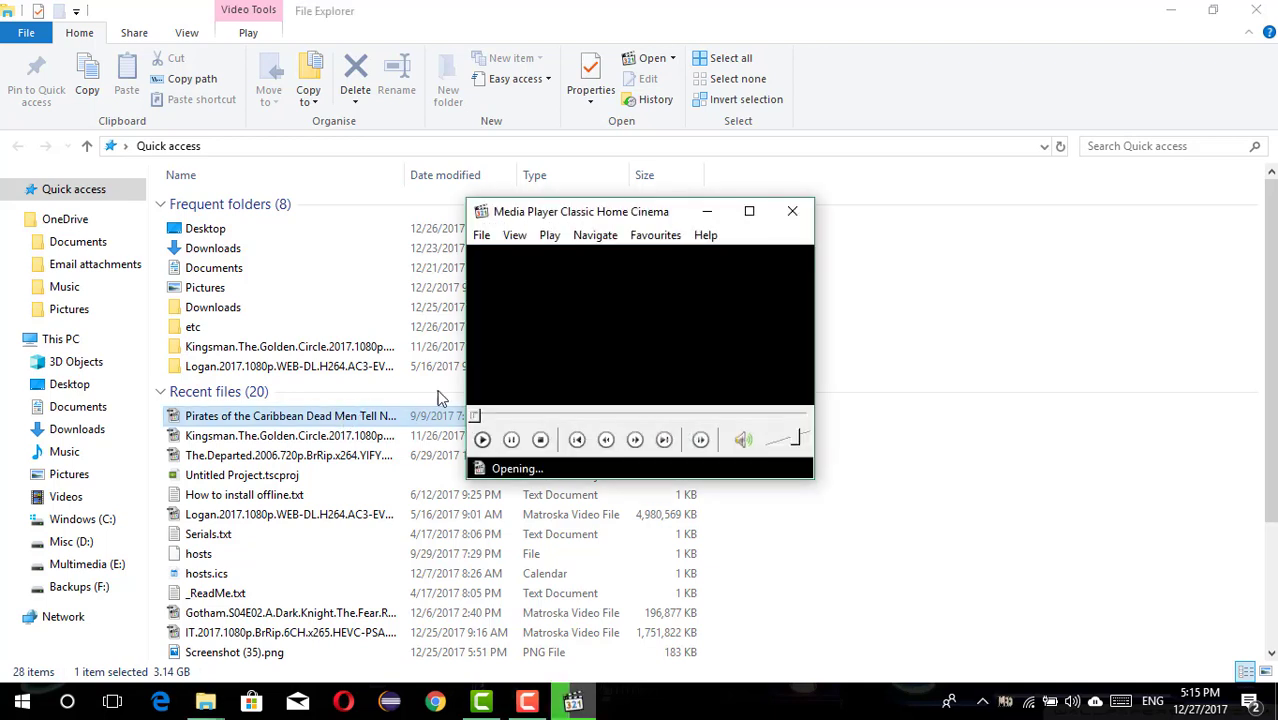
double_click(585, 348)
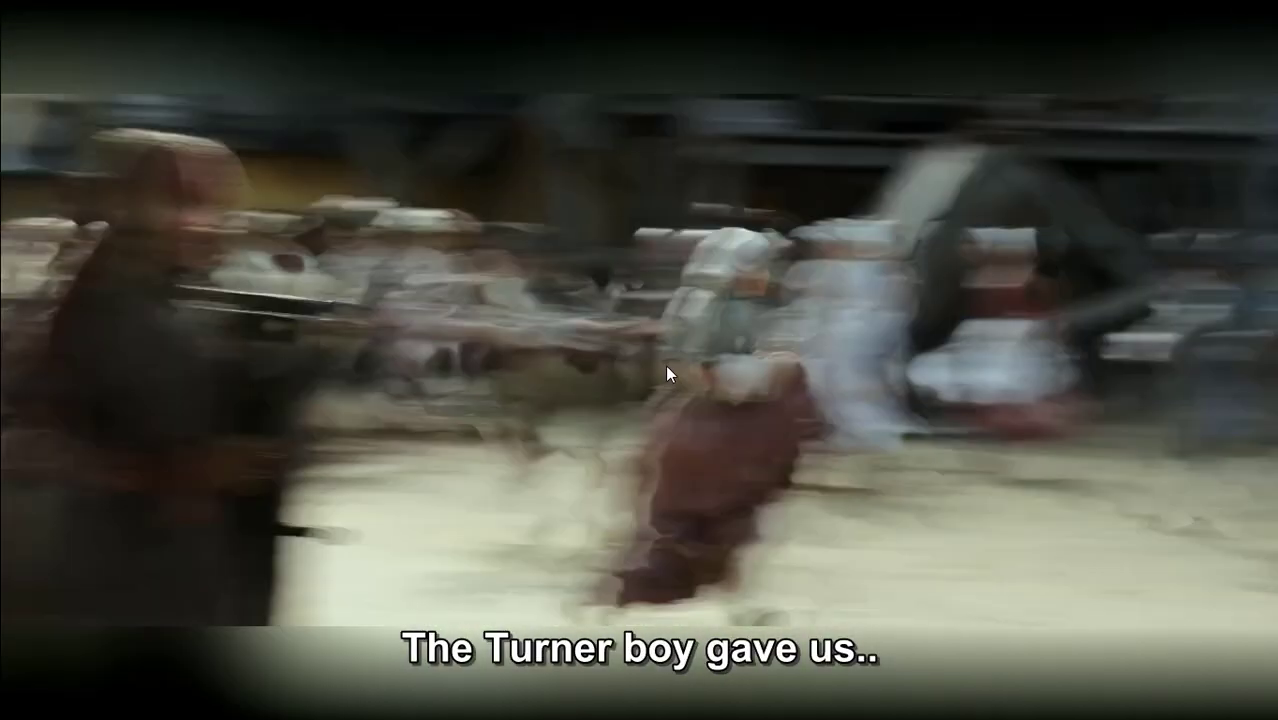
double_click(665, 364)
click(665, 364)
click(692, 349)
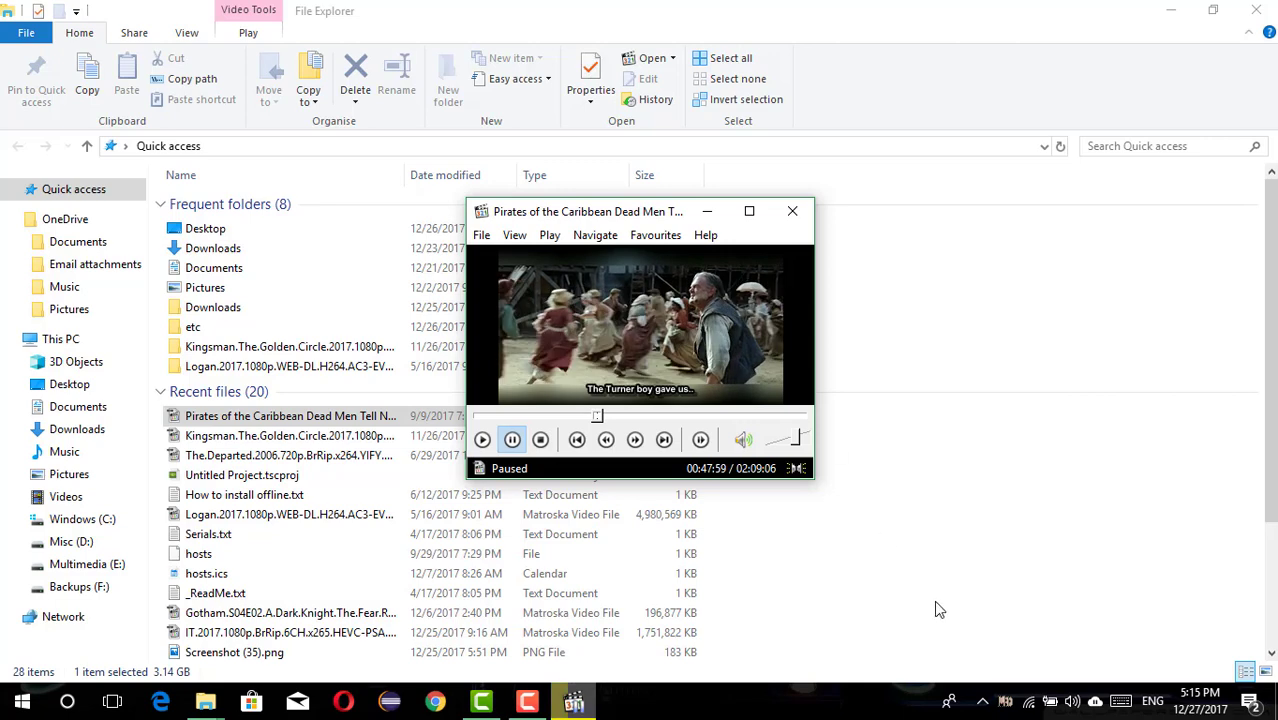
Open the SVP control panel for the active video and set Alter video frame size to Disabled
click(986, 701)
mouse_move(948, 556)
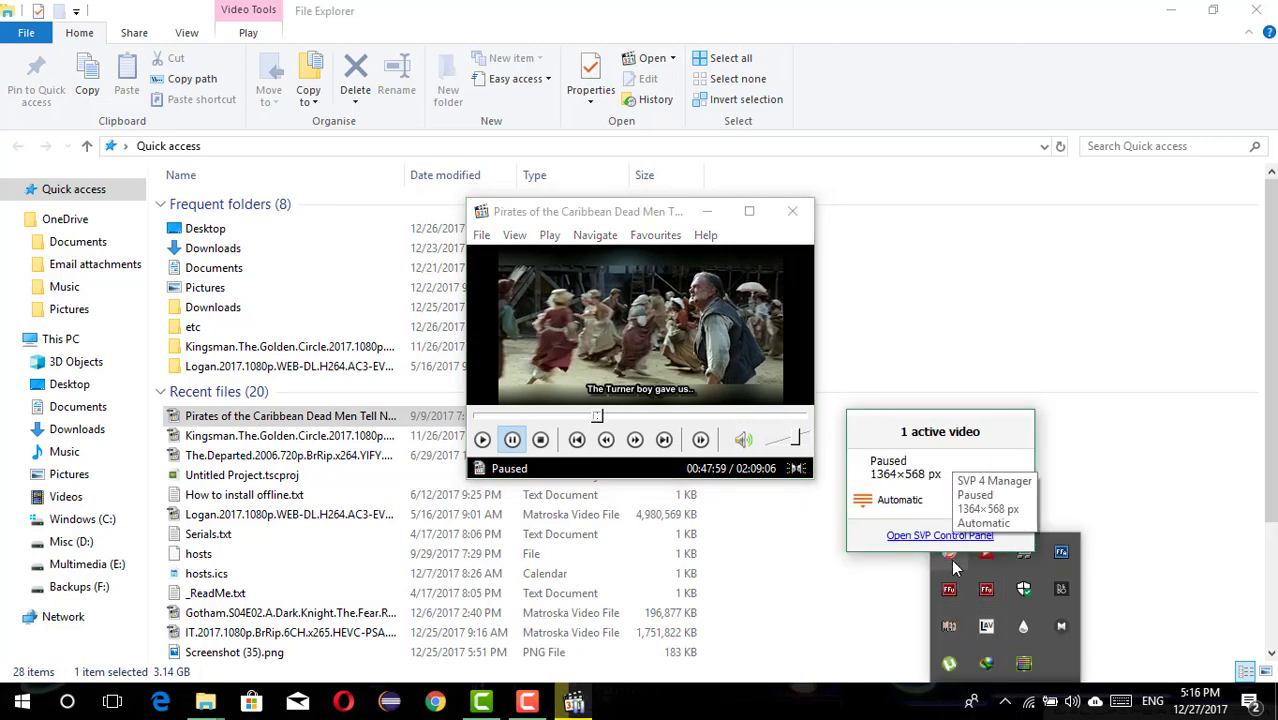
click(953, 568)
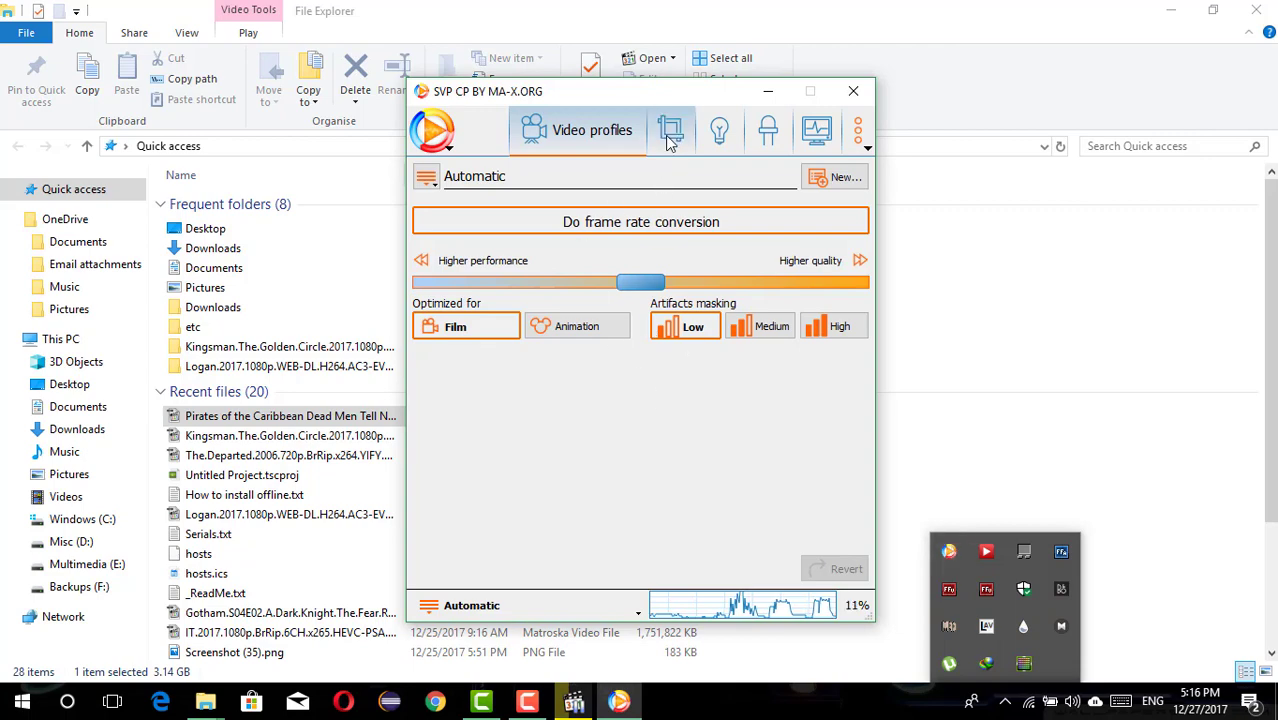
click(670, 140)
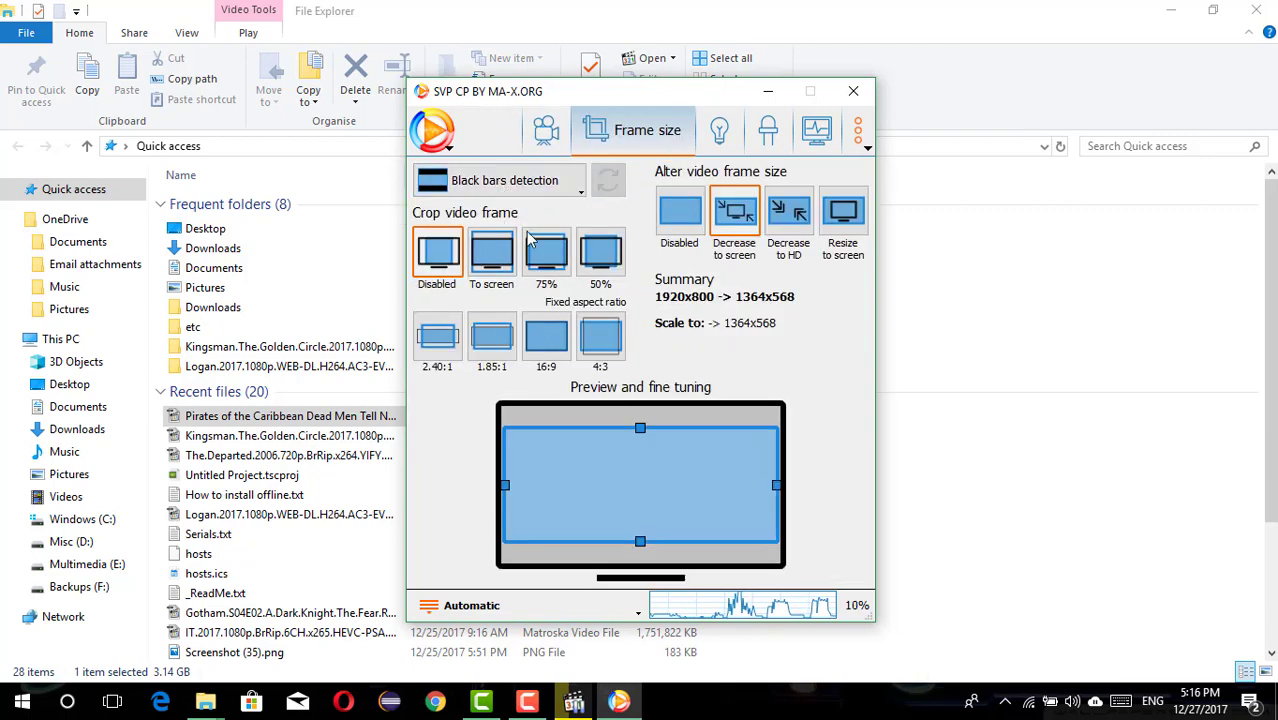
click(697, 220)
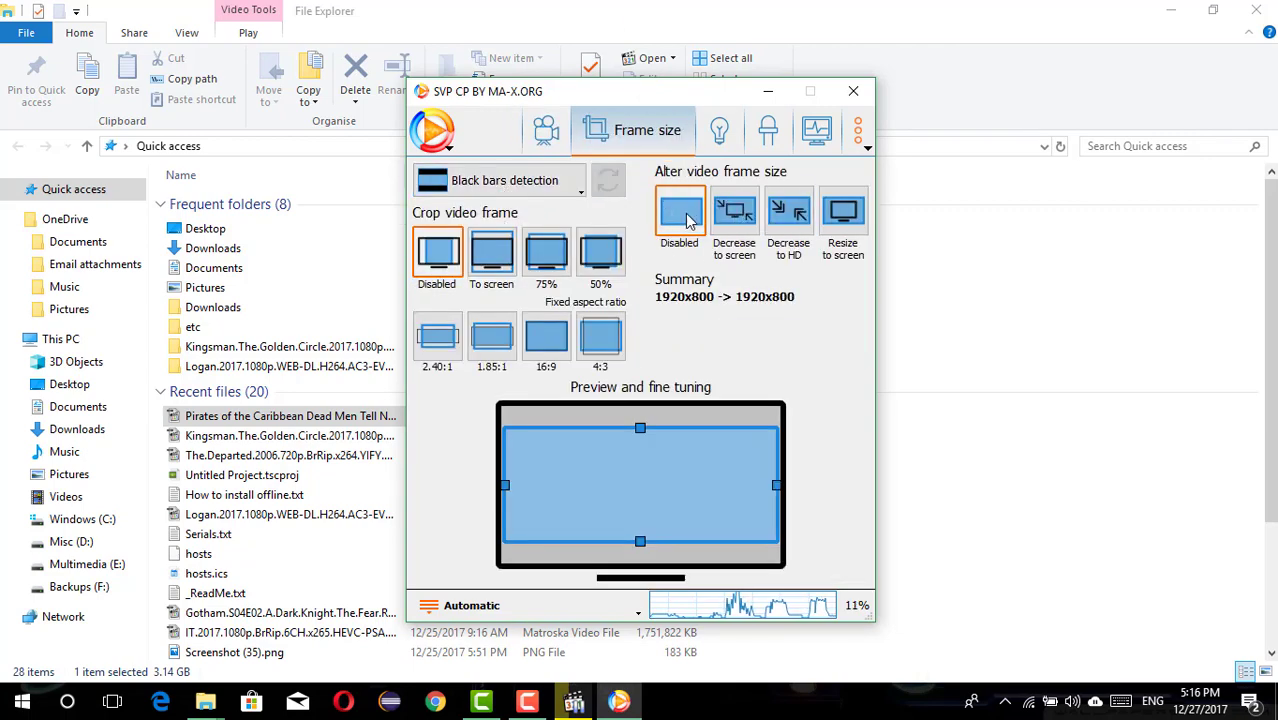
Set black bars lighting to No outer lighting and close the SVP control panel
click(720, 130)
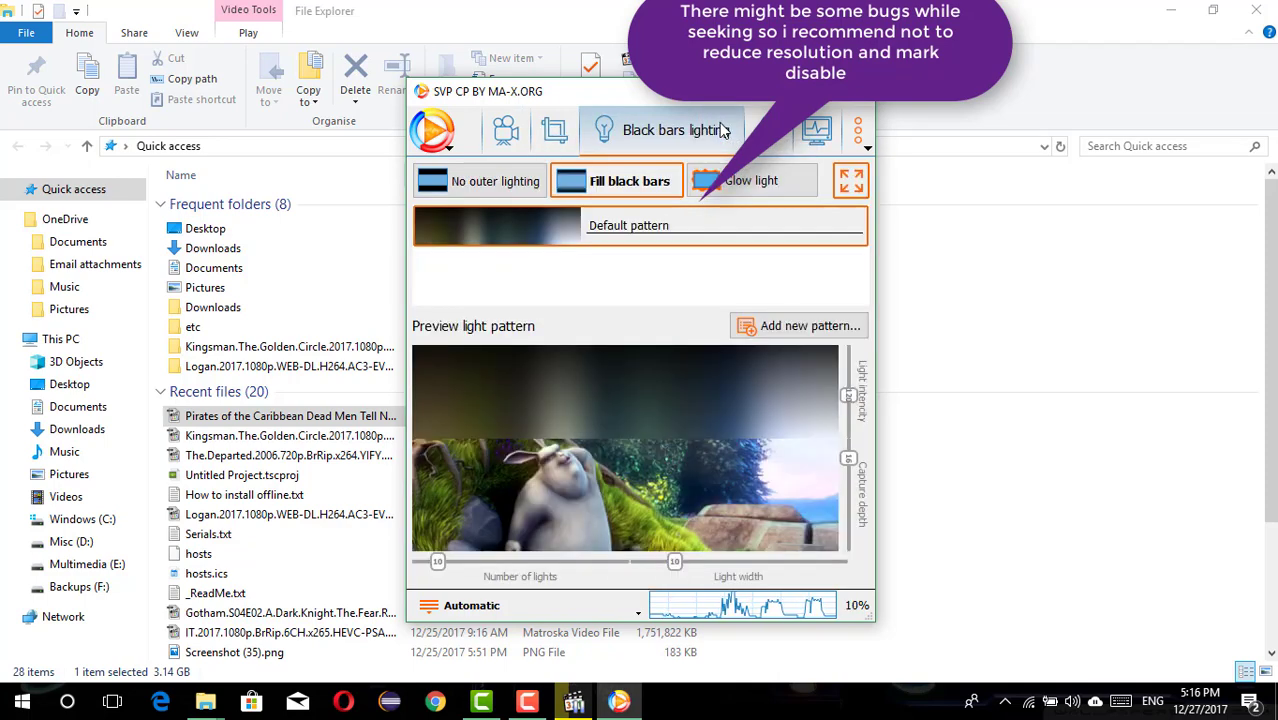
click(489, 185)
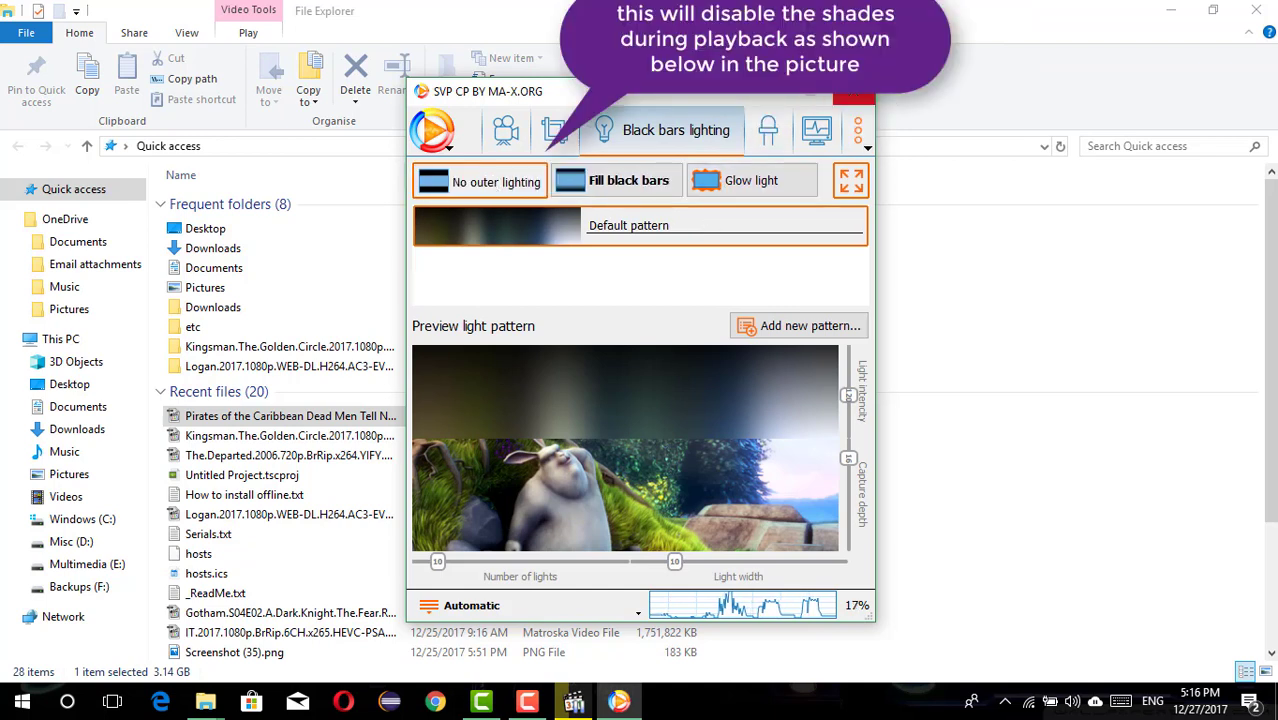
click(853, 98)
Check the movie's black bars in full screen, close the player, and reopen the Pirates of the Caribbean video
double_click(626, 332)
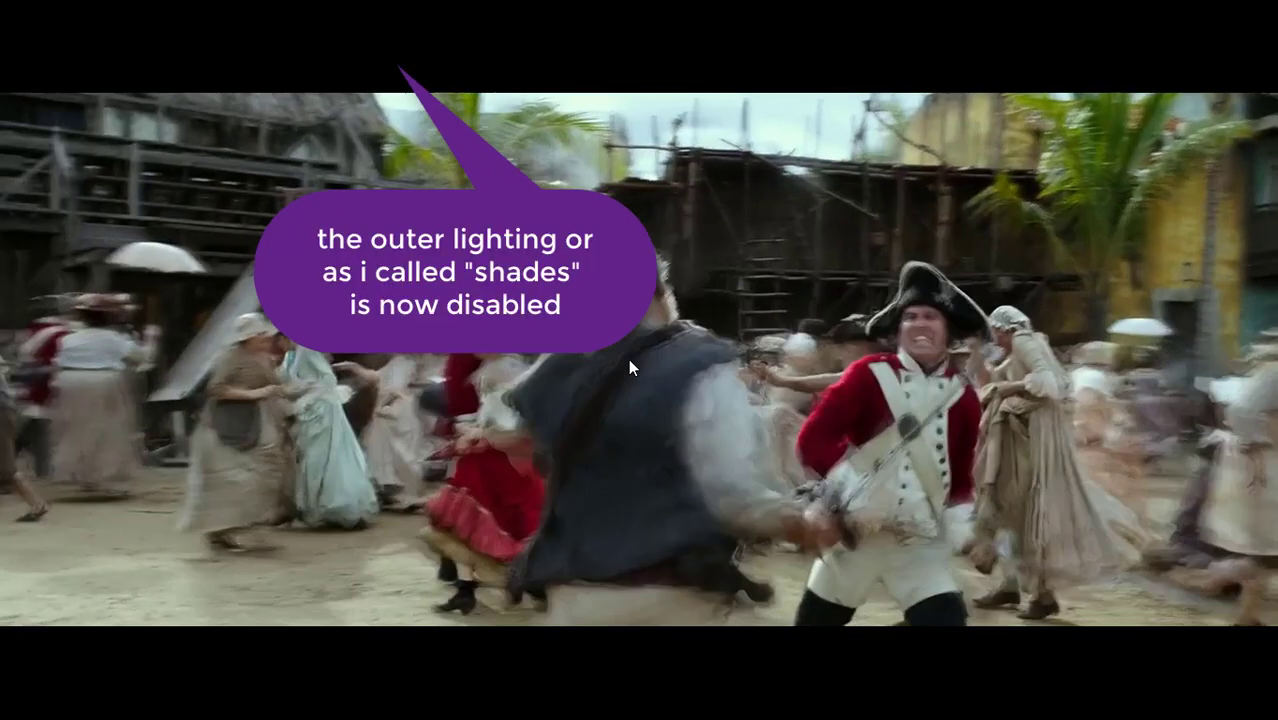
double_click(660, 284)
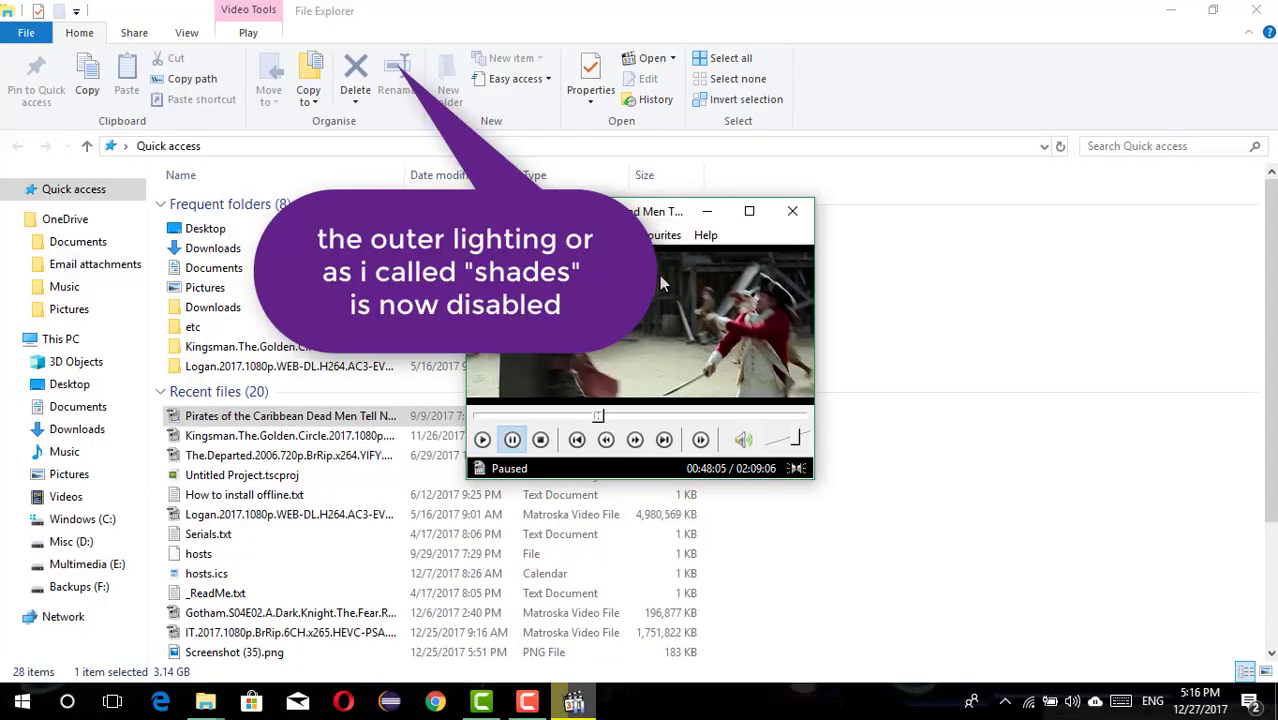
click(792, 211)
double_click(514, 417)
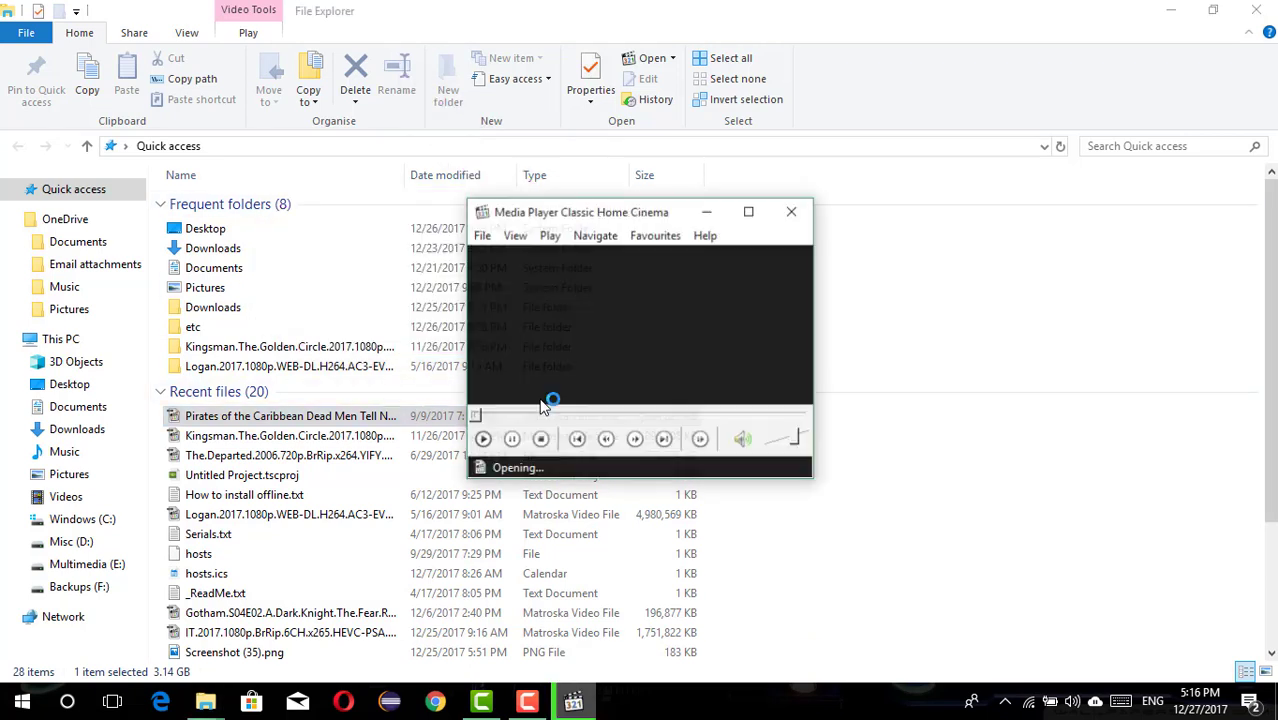